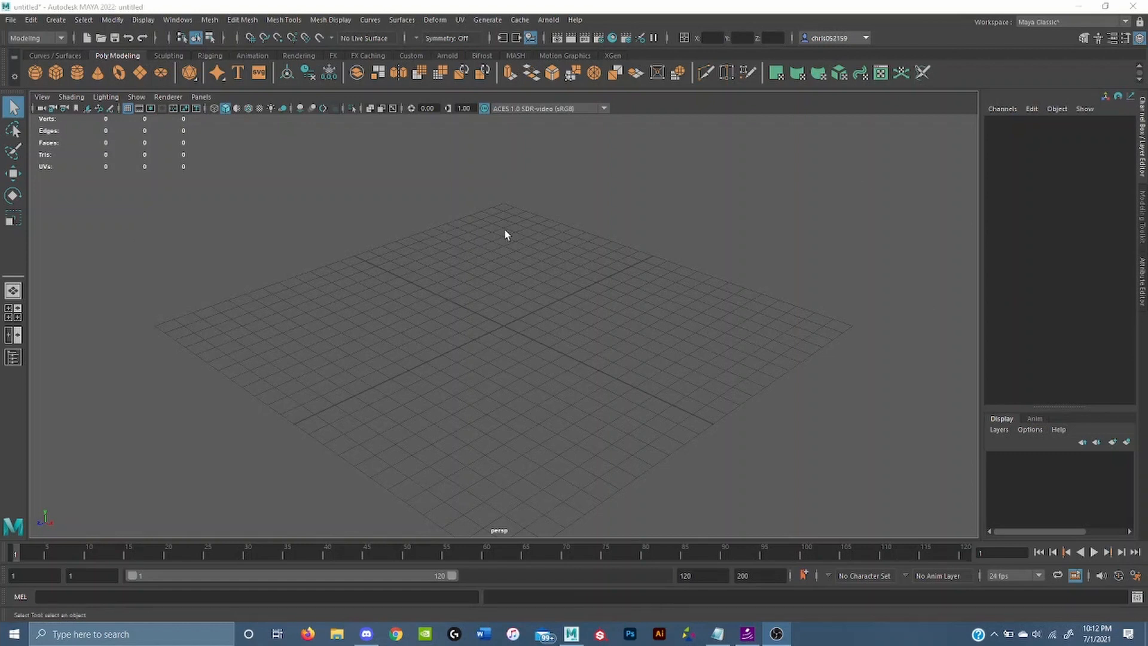
# Switch the workspace to Modeling - Standard
pyautogui.click(1036, 23)
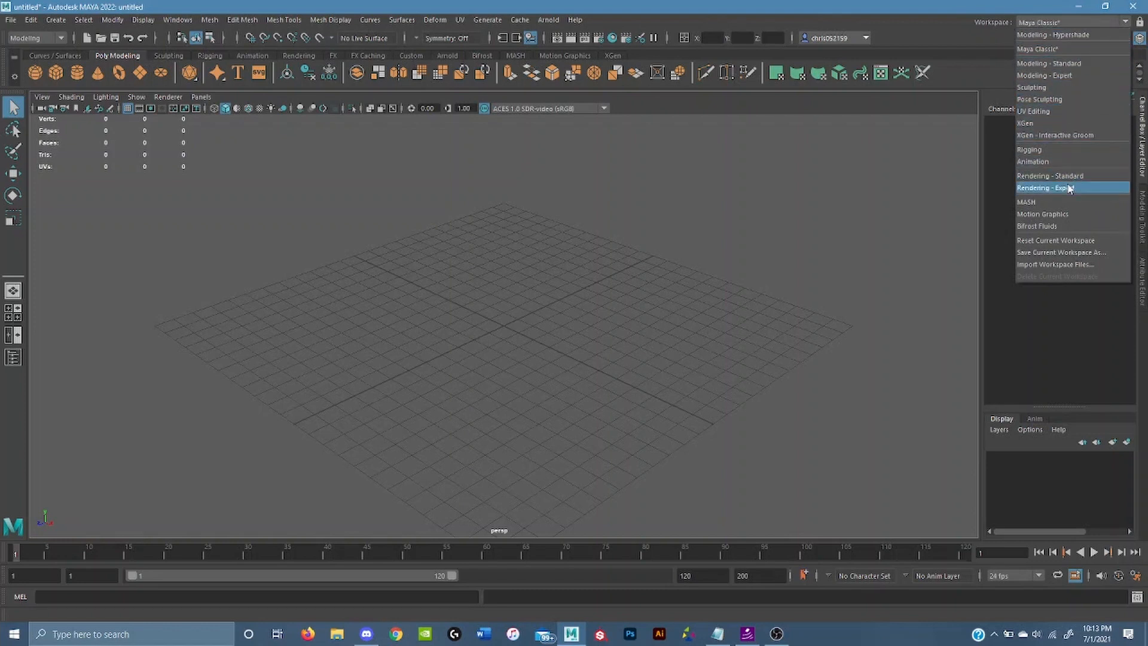
pyautogui.click(1085, 62)
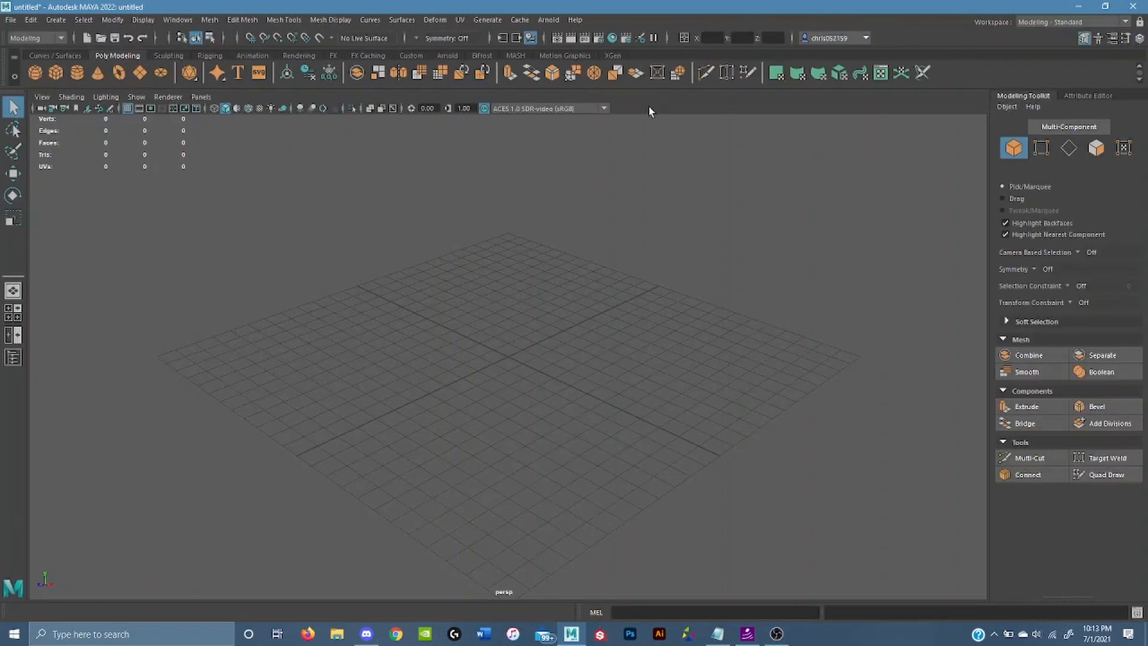
# Look through the Rigging, Animation and FX menu sets and return to the Modeling menu set
pyautogui.click(58, 39)
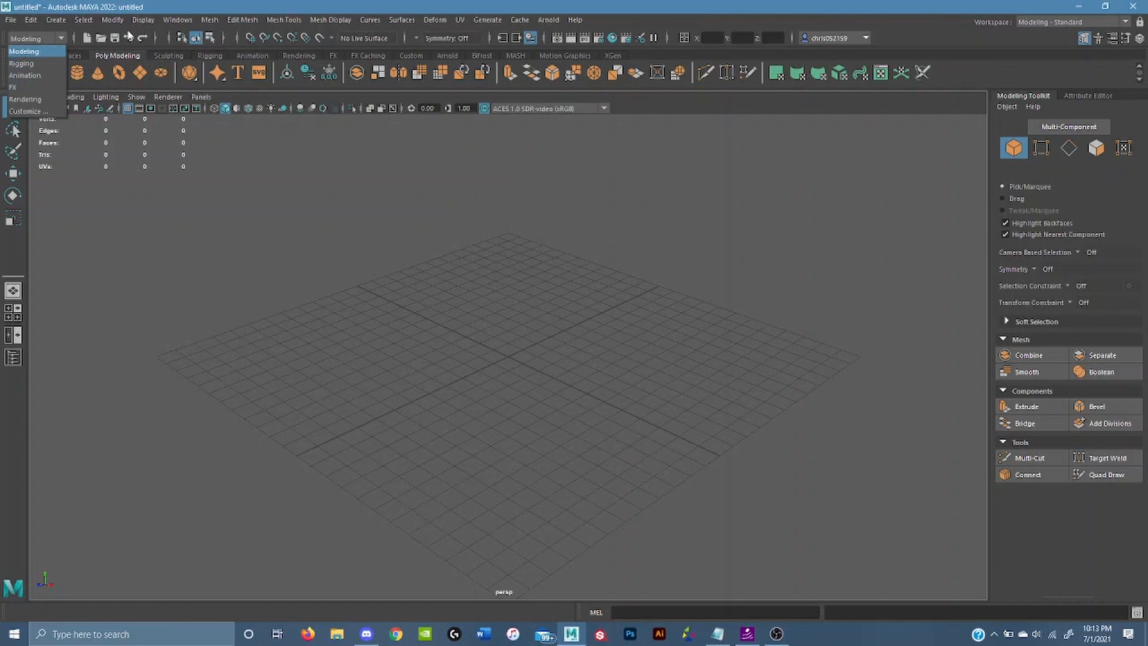
pyautogui.click(24, 64)
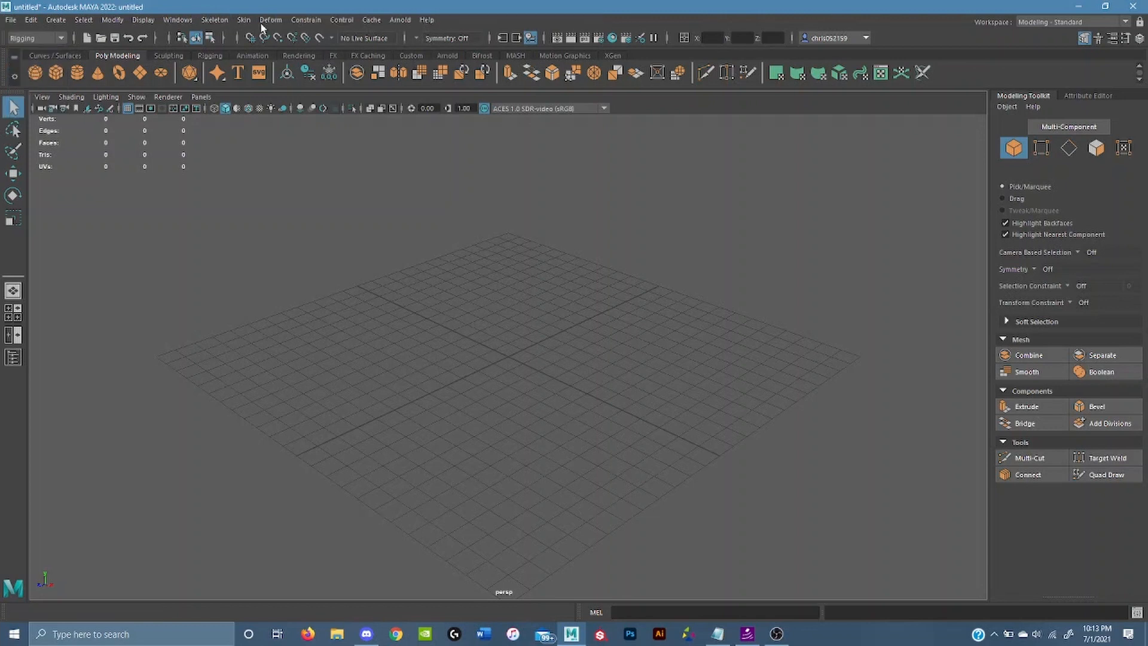
pyautogui.click(33, 38)
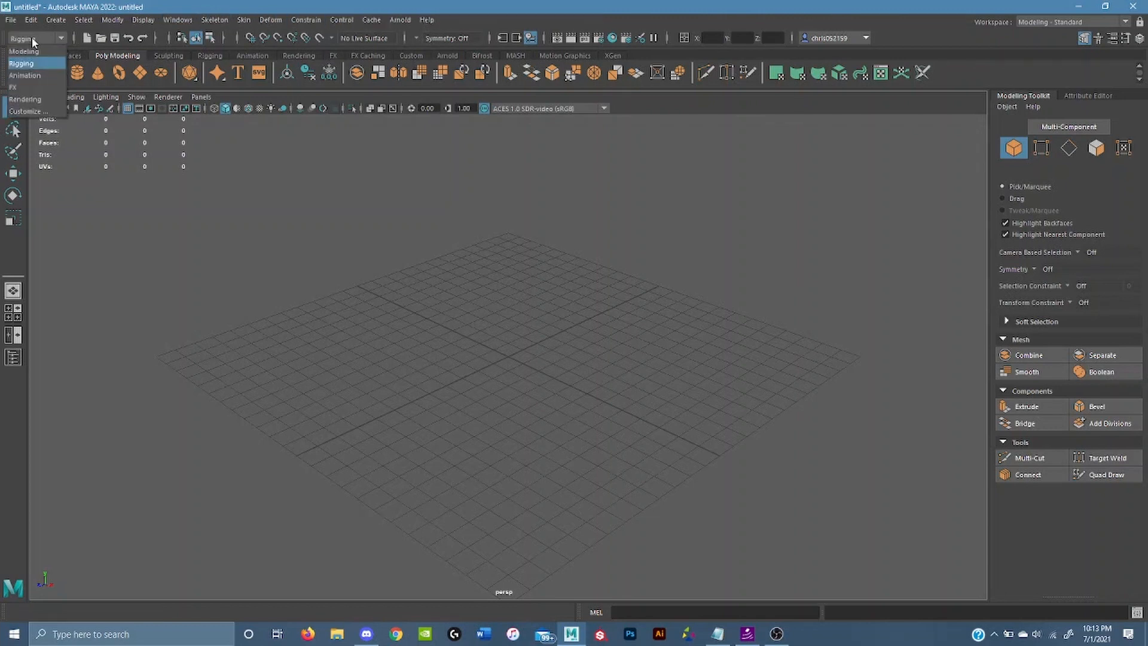
pyautogui.click(37, 76)
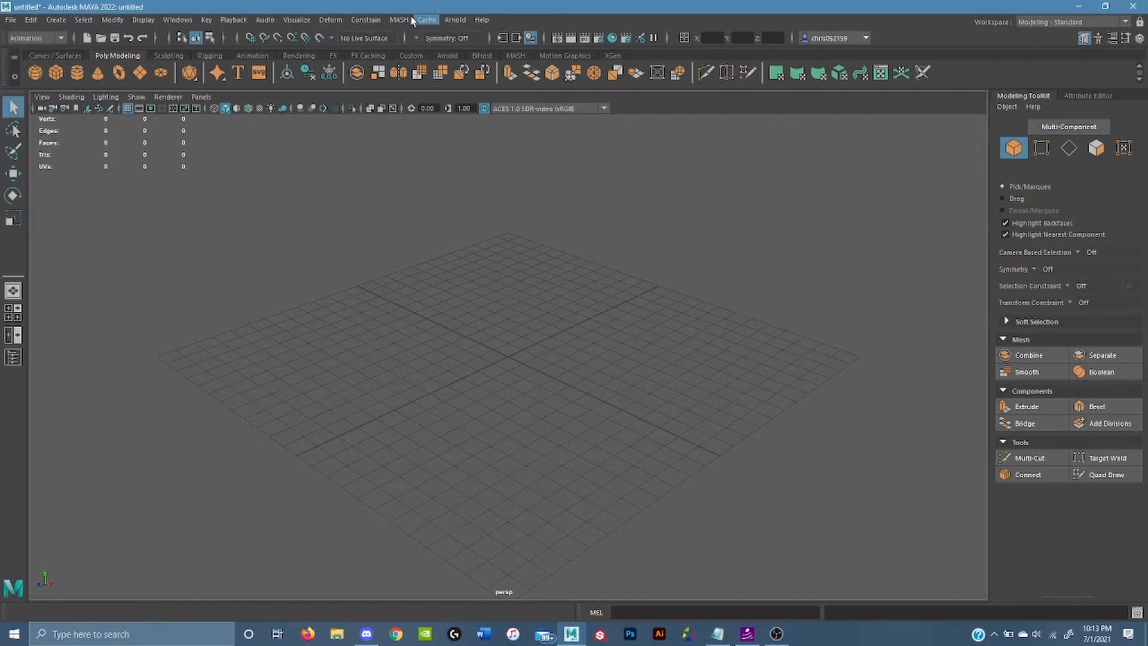
pyautogui.click(33, 38)
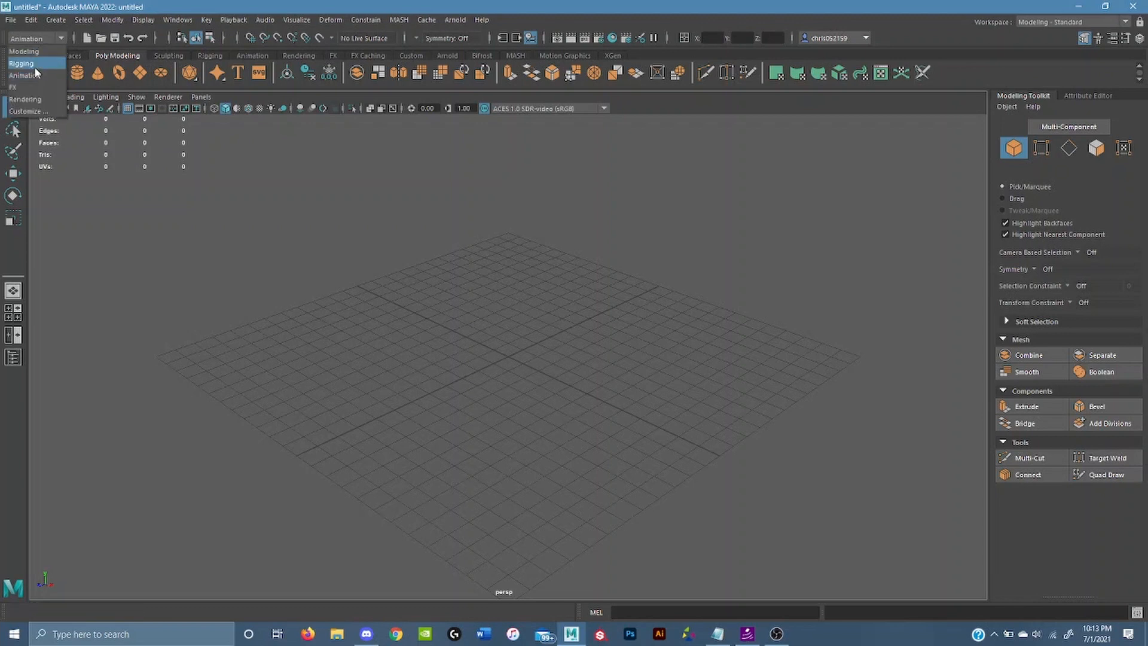
pyautogui.click(41, 87)
pyautogui.click(33, 39)
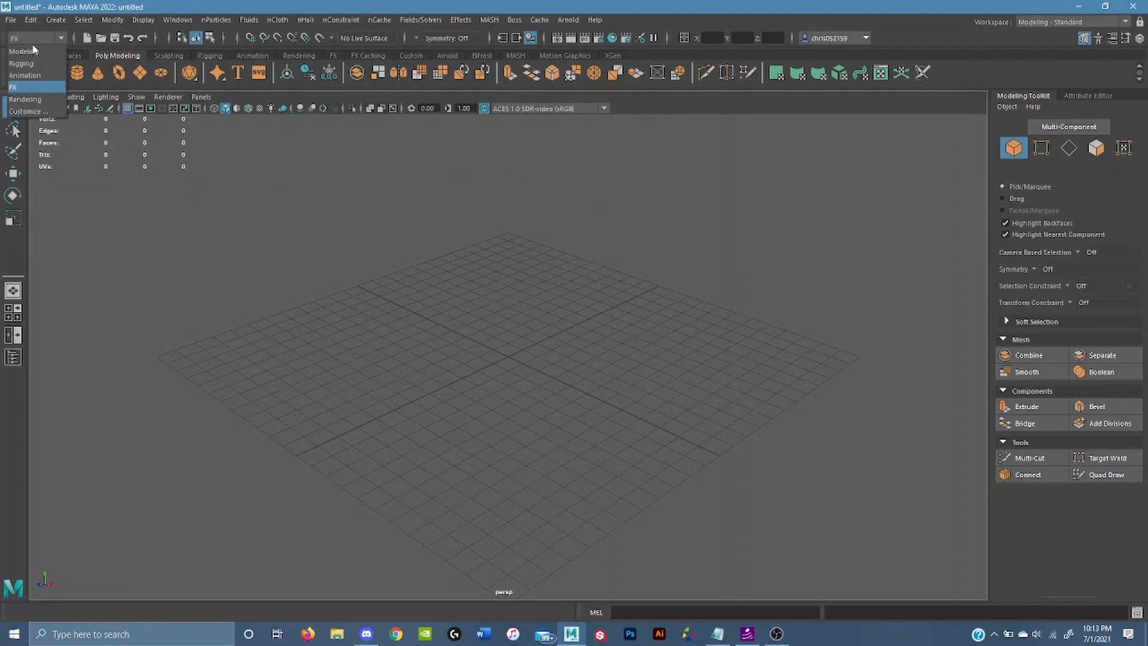
pyautogui.click(31, 52)
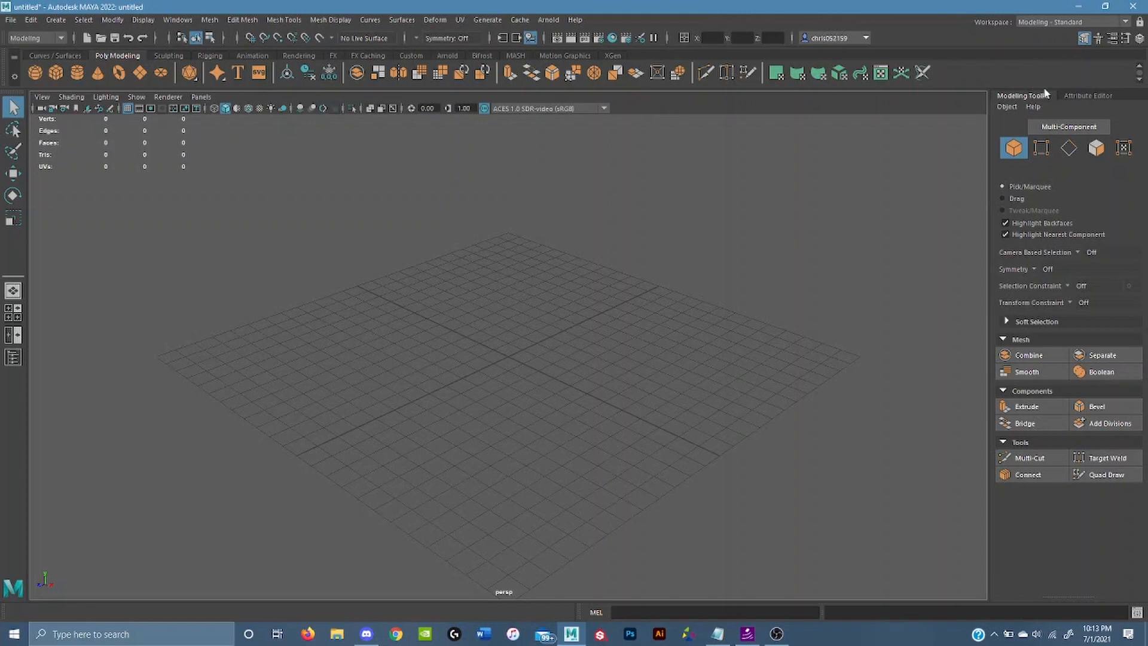
# Dock the Tool Settings and the Channel Box / Layer Editor alongside the Modeling Toolkit and Attribute Editor
pyautogui.click(1092, 95)
pyautogui.click(931, 93)
pyautogui.click(1125, 40)
pyautogui.moveTo(241, 112); pyautogui.dragTo(1081, 94)
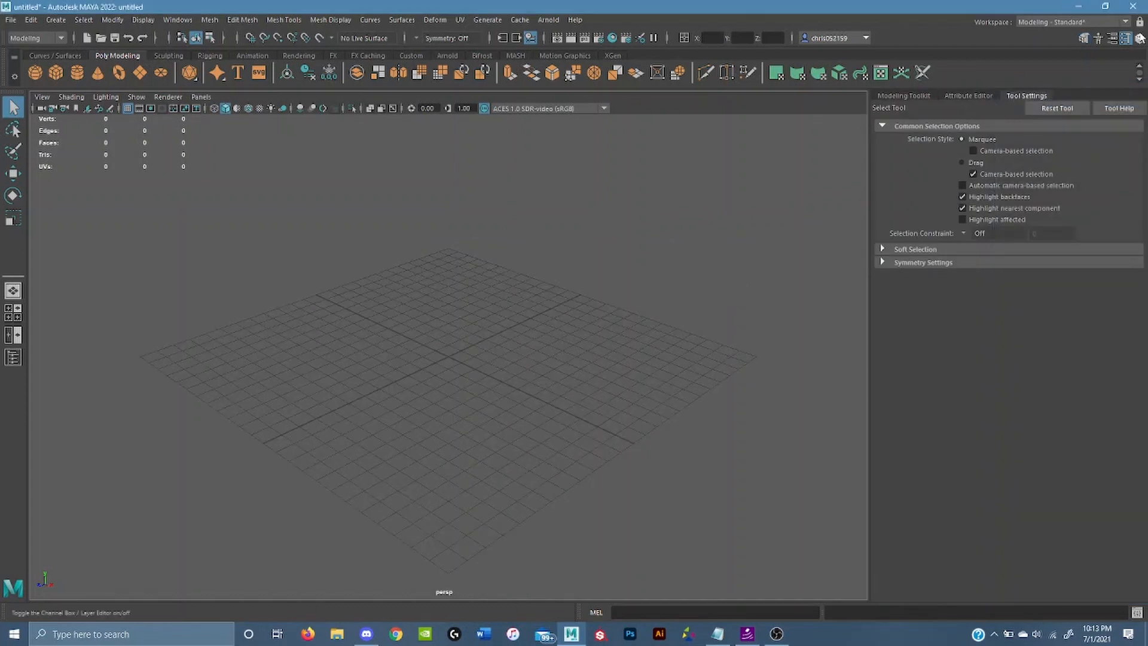
pyautogui.click(1140, 38)
pyautogui.moveTo(197, 110); pyautogui.dragTo(1079, 96)
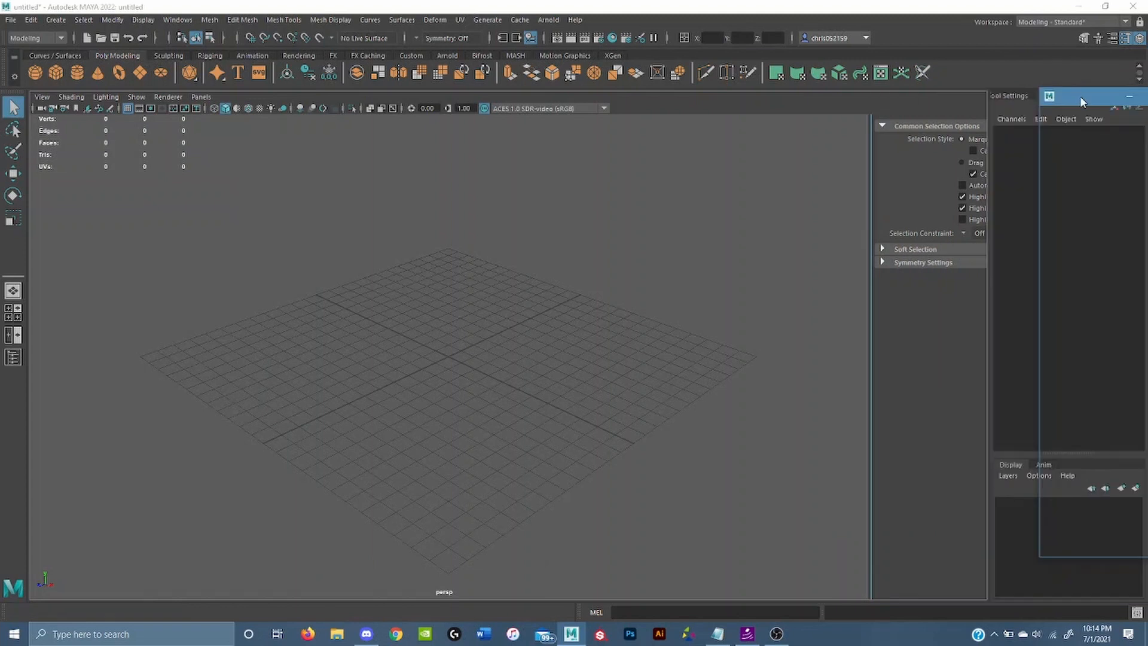
pyautogui.click(1006, 95)
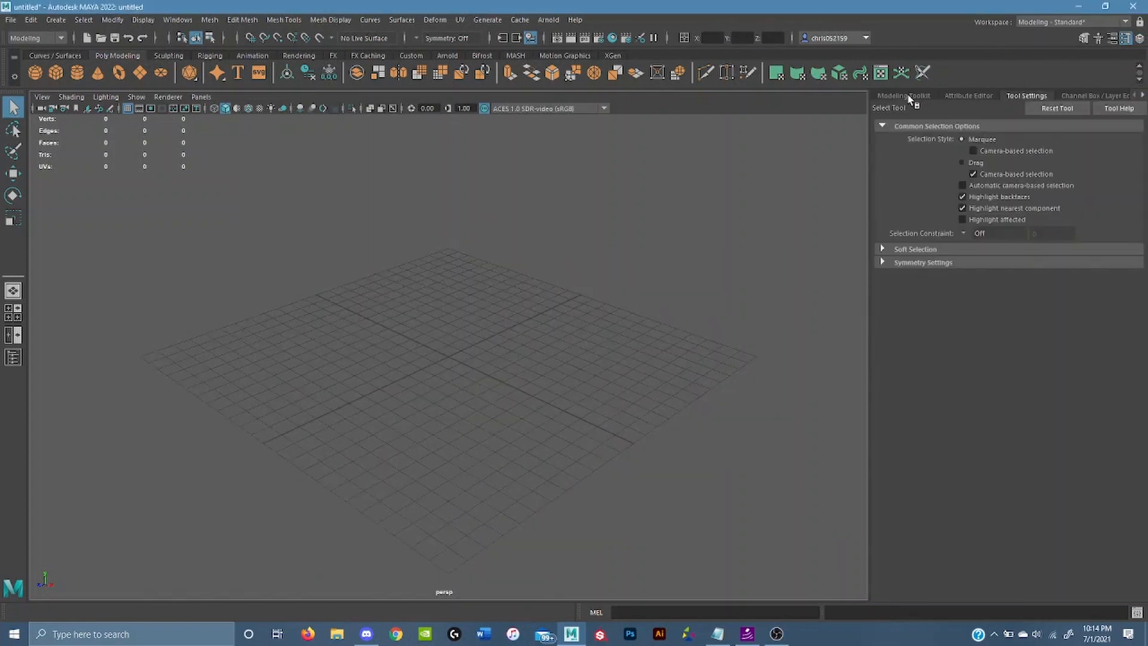
# Widen the docked Modeling Toolkit and Channel Box / Layer Editor until all four panel names fit, and return to the Modeling Toolkit
pyautogui.click(1083, 38)
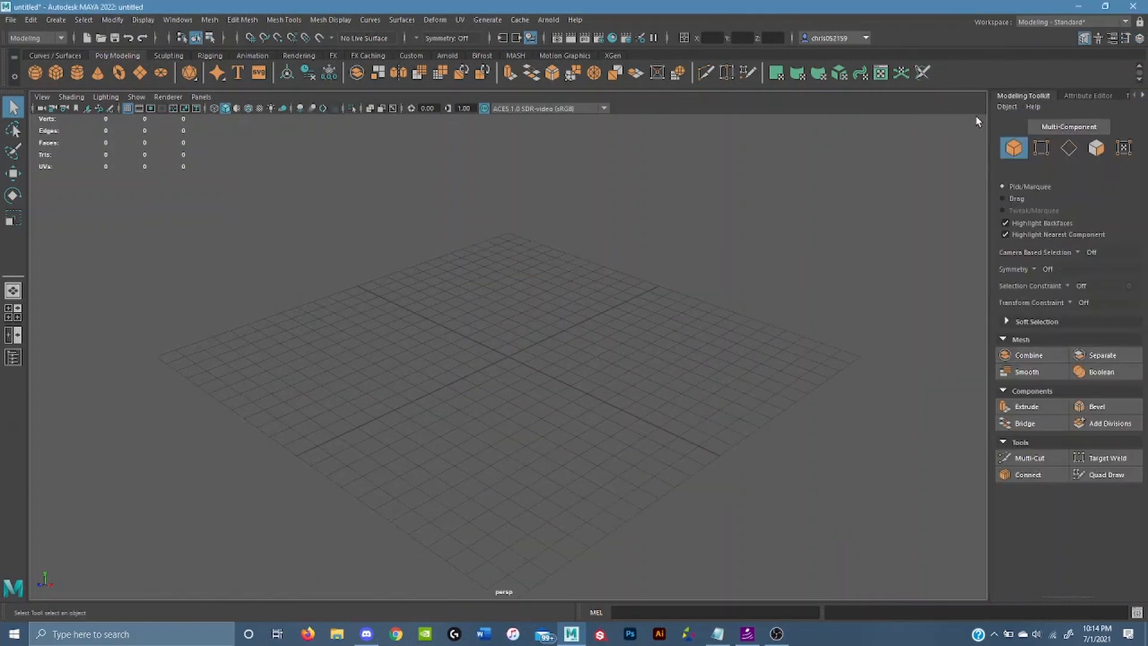
pyautogui.moveTo(990, 119); pyautogui.dragTo(871, 113)
pyautogui.click(971, 95)
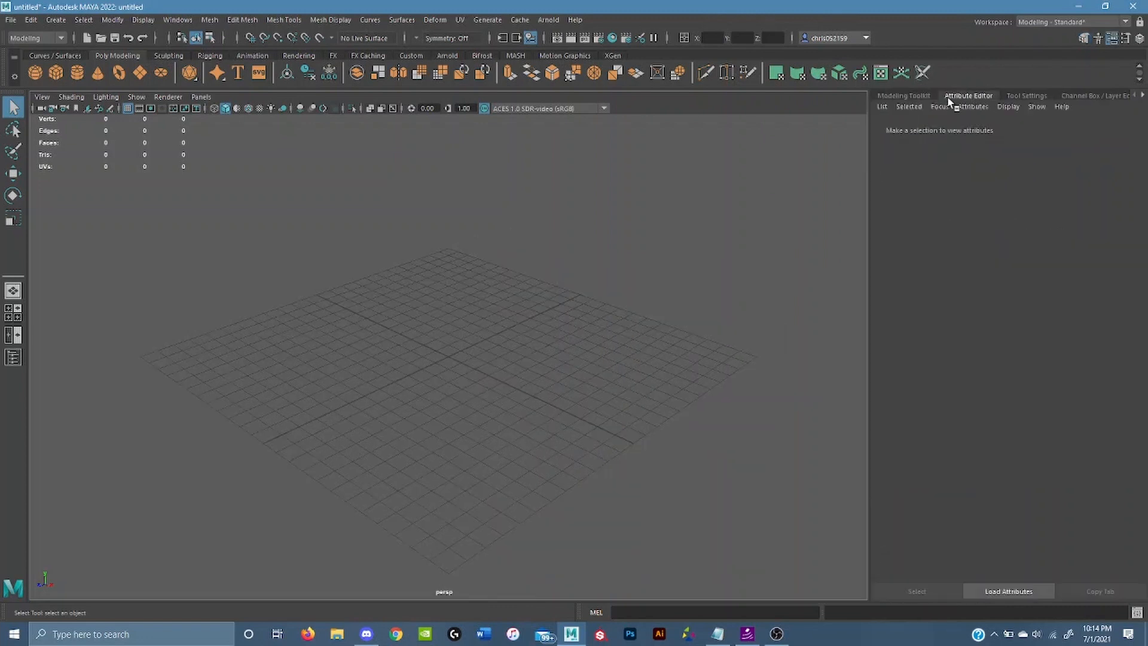
pyautogui.click(1030, 96)
pyautogui.click(1107, 96)
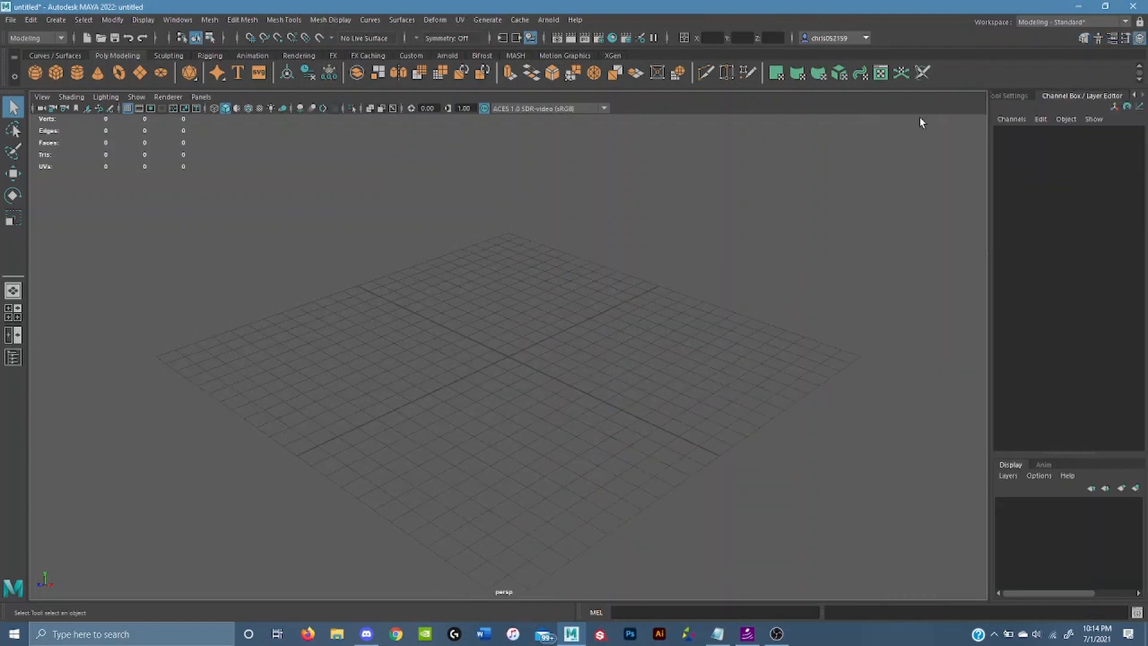
pyautogui.moveTo(985, 118); pyautogui.dragTo(870, 118)
pyautogui.click(895, 95)
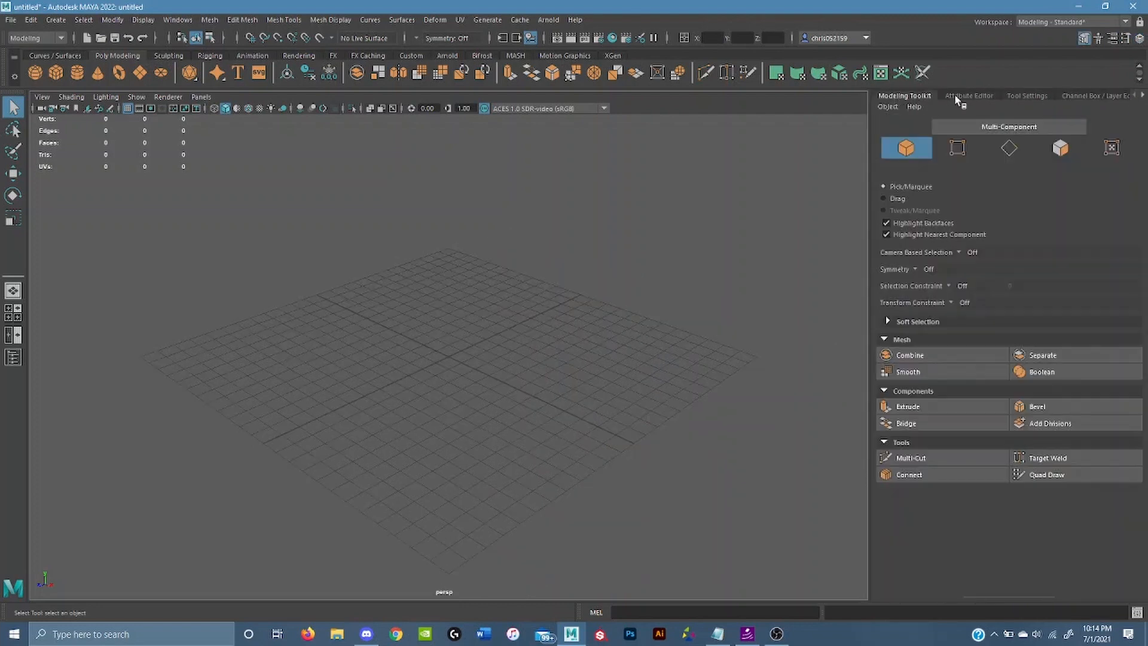
pyautogui.click(954, 94)
pyautogui.click(1028, 96)
pyautogui.click(1090, 94)
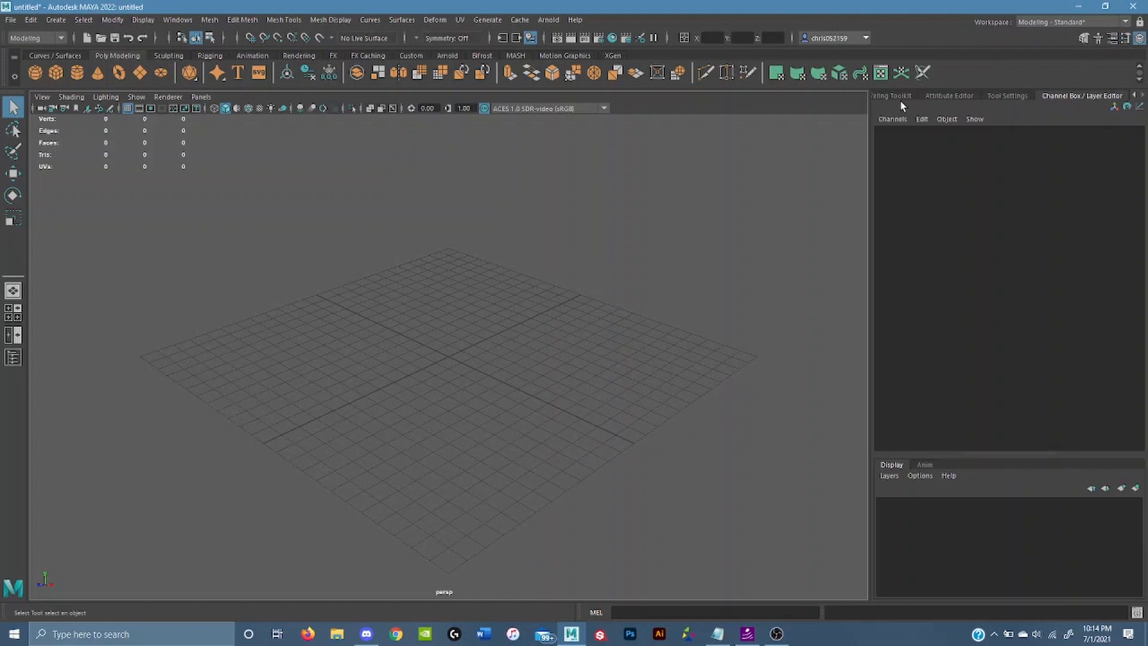
pyautogui.click(901, 96)
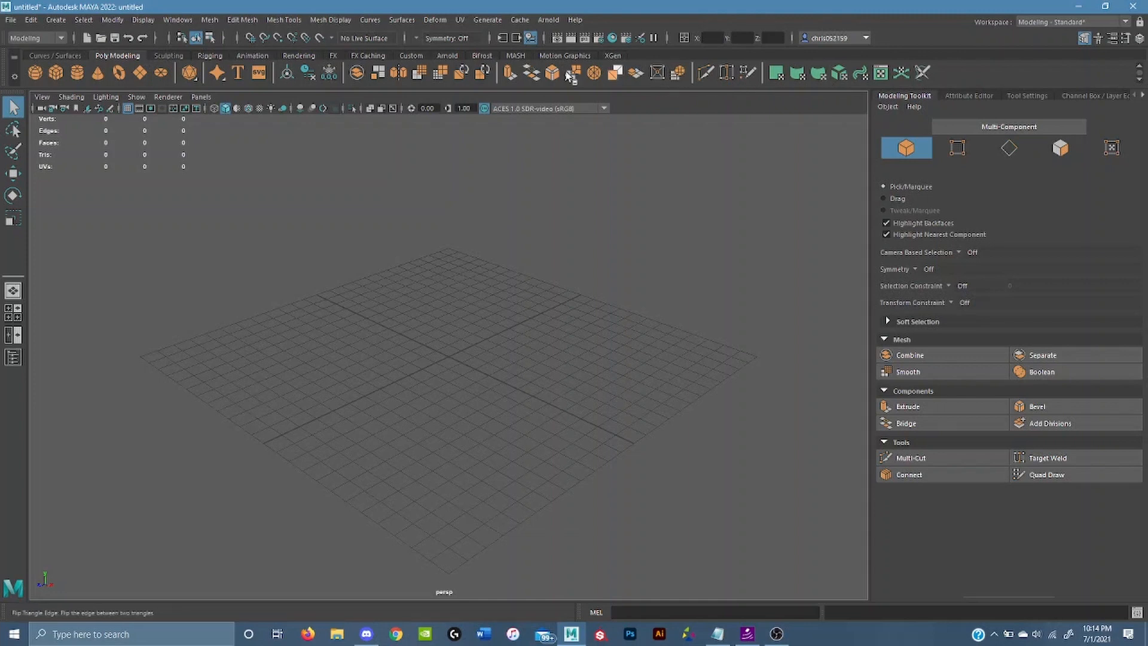
# Examine the Mesh, Edit Mesh, Mesh Tools and Mesh Display commands and the contents of each docked editor, ending on the Modeling Toolkit
pyautogui.click(218, 21)
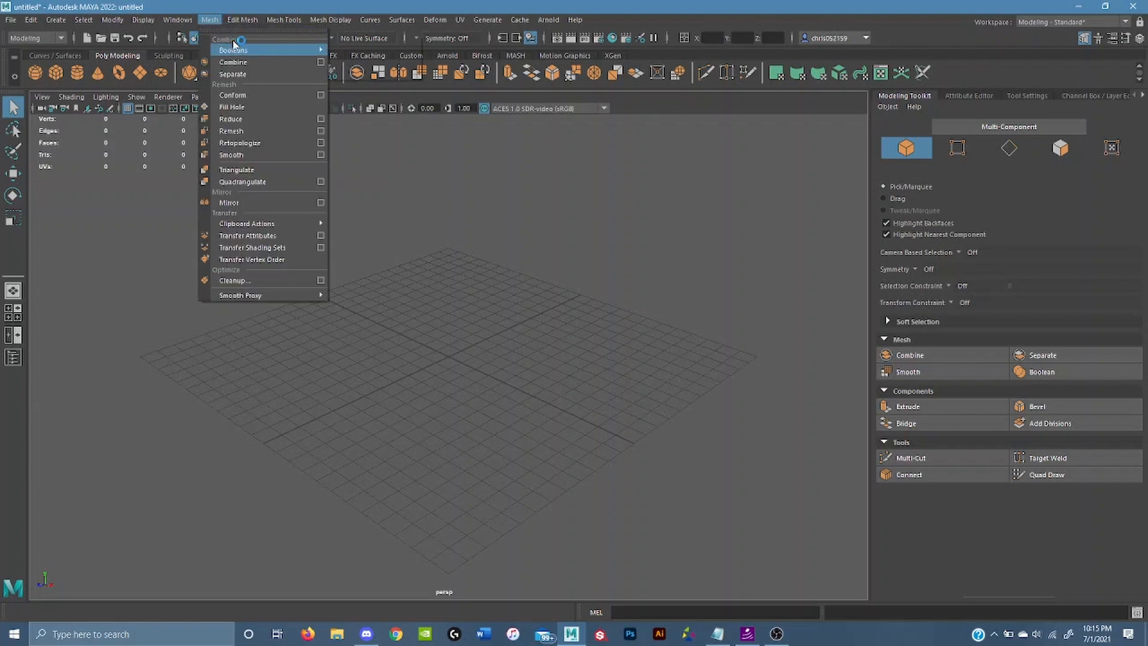
pyautogui.moveTo(242, 20)
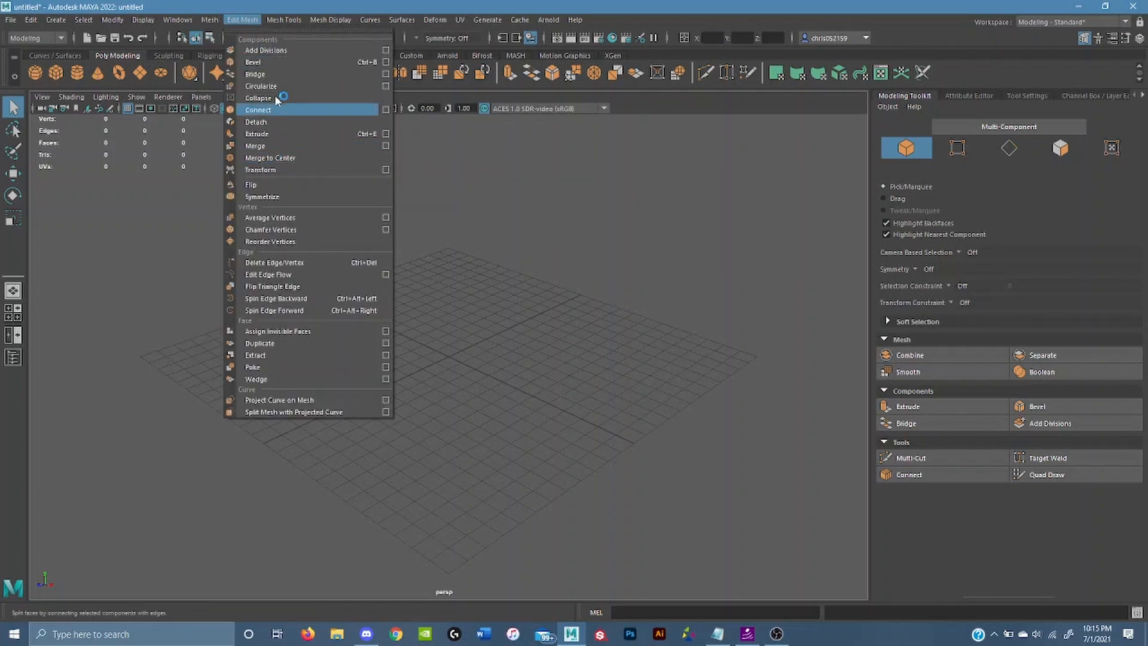
pyautogui.moveTo(284, 20)
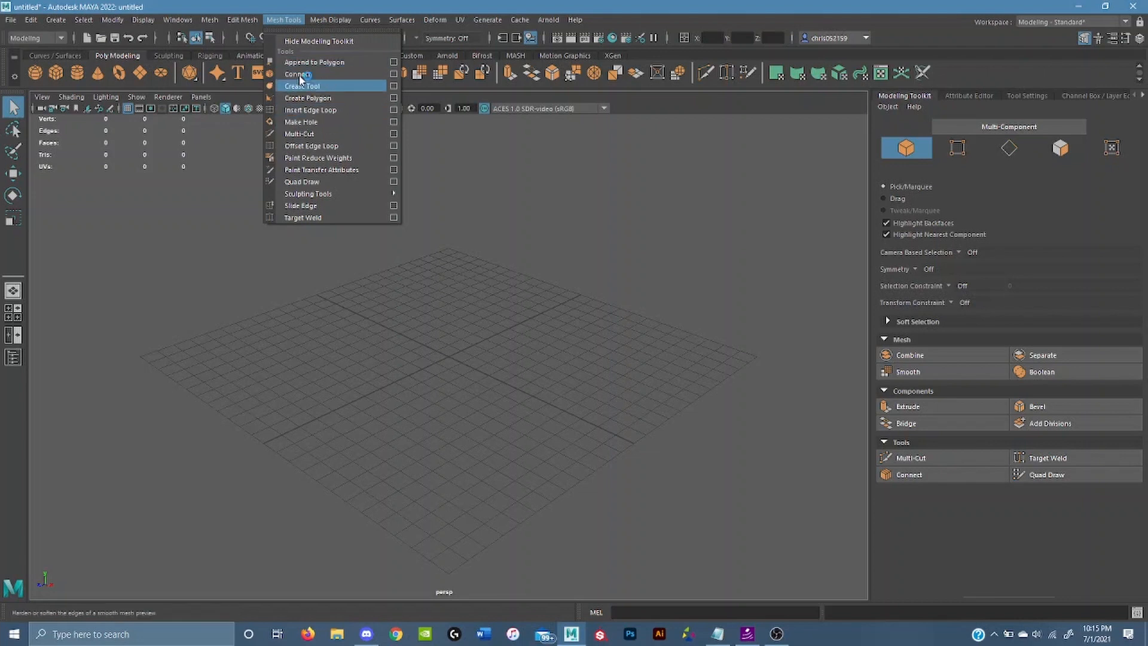
pyautogui.click(332, 21)
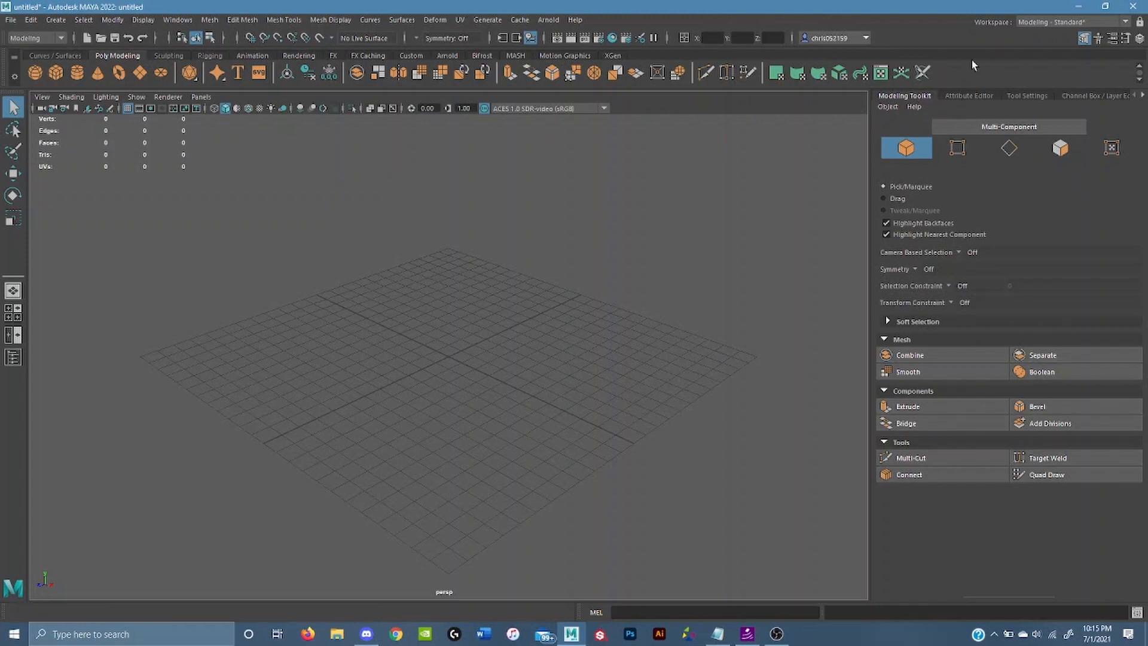
pyautogui.click(971, 95)
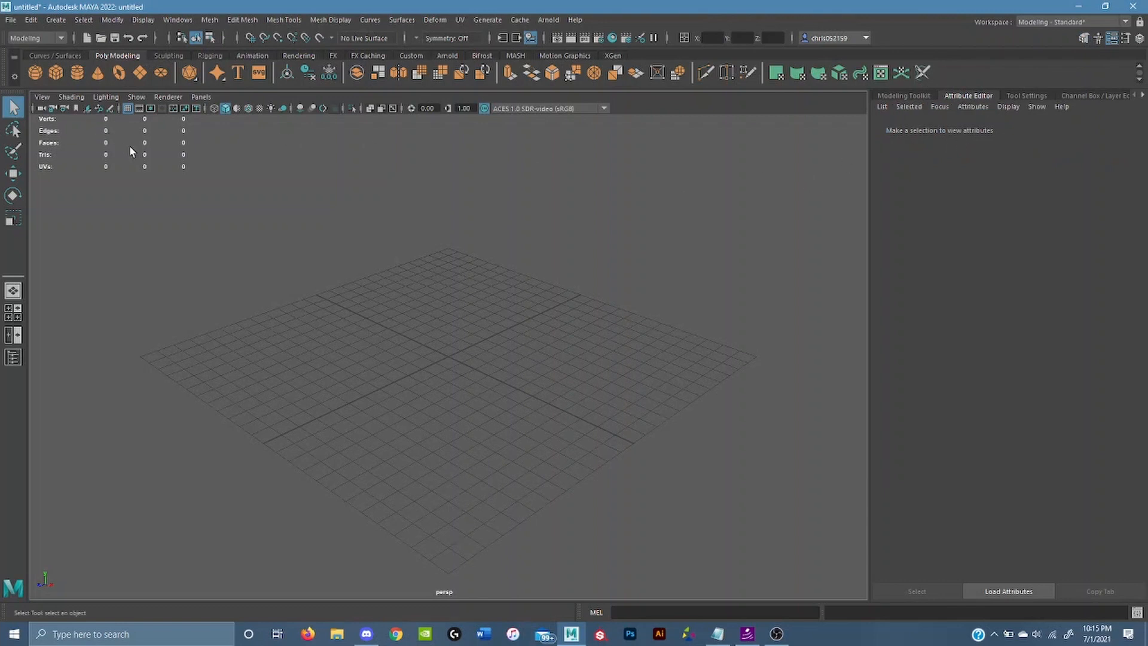
pyautogui.click(1025, 96)
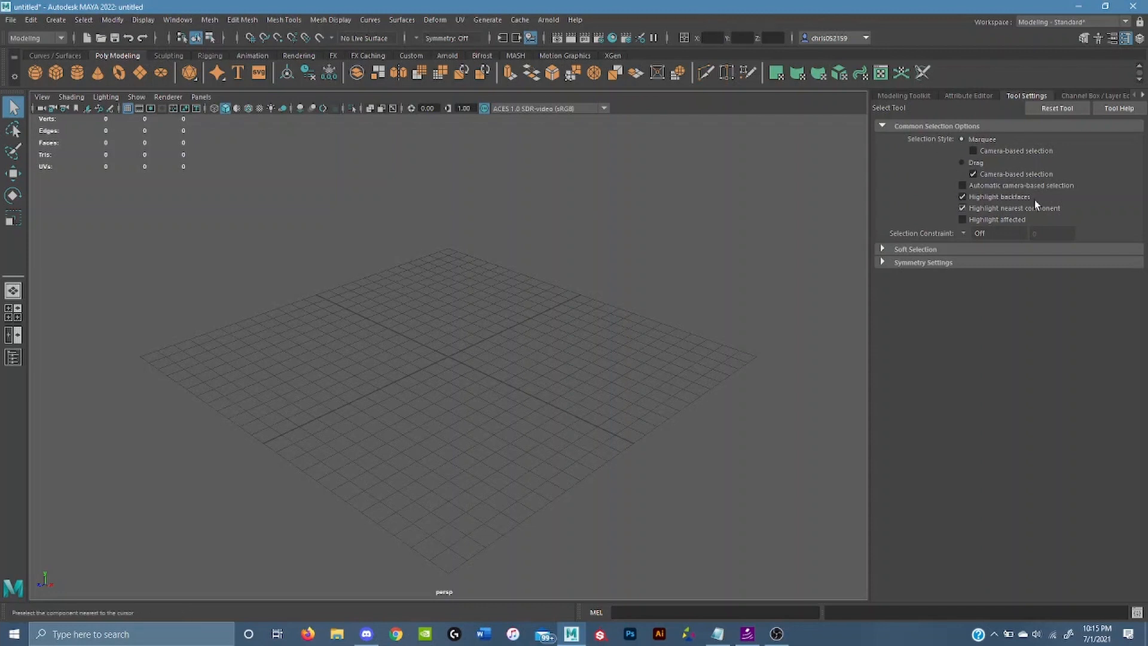
pyautogui.click(1088, 96)
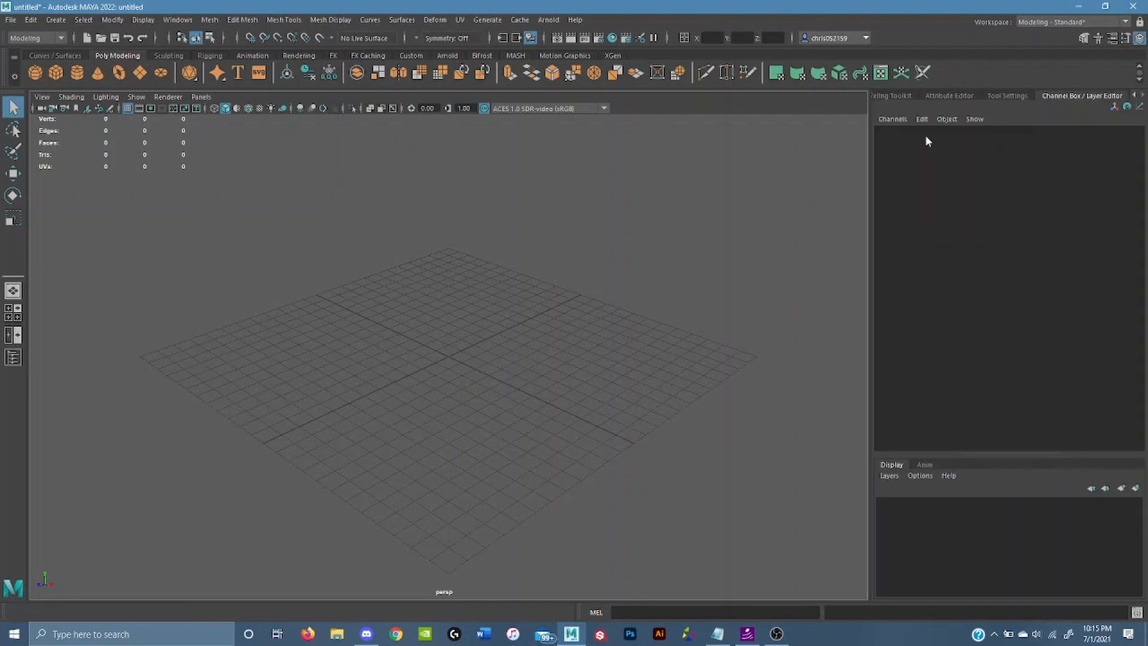
pyautogui.click(895, 98)
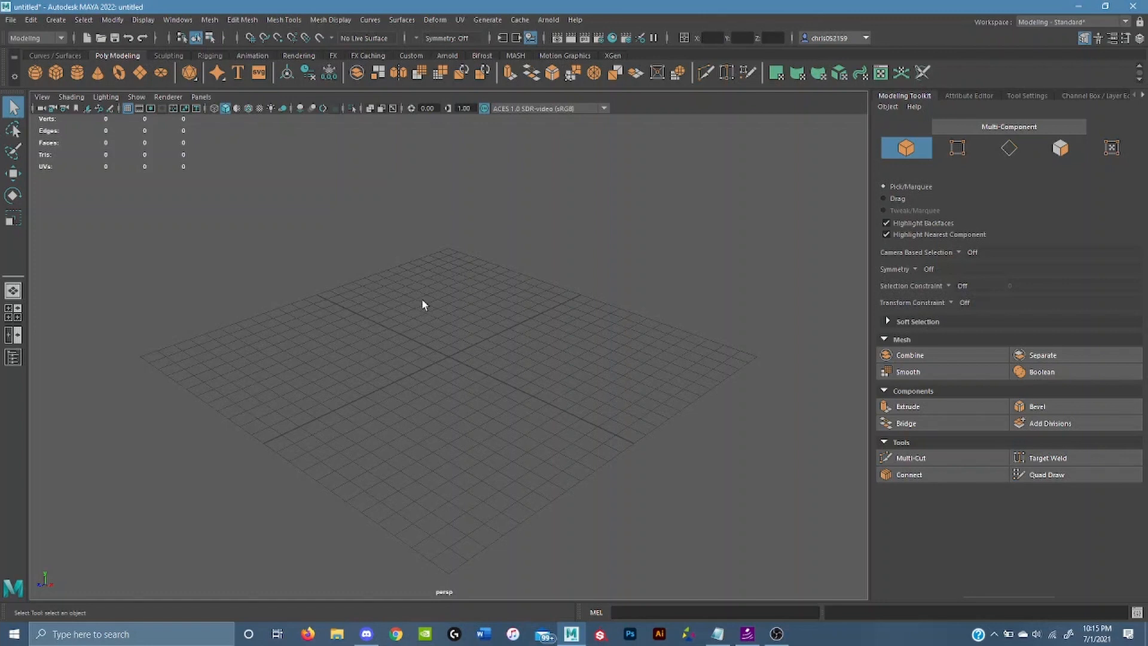
# Practise orbiting, panning and zooming the perspective view around the empty grid
pyautogui.moveTo(432, 321)
pyautogui.keyDown('alt'); pyautogui.mouseDown()
pyautogui.moveTo(405, 323)
pyautogui.moveTo(494, 333)
pyautogui.moveTo(438, 335)
pyautogui.moveTo(389, 315)
pyautogui.moveTo(430, 303)
pyautogui.moveTo(517, 319)
pyautogui.moveTo(461, 341)
pyautogui.moveTo(351, 323)
pyautogui.moveTo(487, 323)
pyautogui.moveTo(422, 320)
pyautogui.moveTo(433, 325)
pyautogui.mouseUp(); pyautogui.keyUp('alt')
pyautogui.keyDown('alt'); pyautogui.moveTo(470, 302); pyautogui.dragTo(641, 276, button='middle'); pyautogui.keyUp('alt')
pyautogui.keyDown('alt'); pyautogui.moveTo(641, 277); pyautogui.dragTo(482, 303); pyautogui.keyUp('alt')
pyautogui.moveTo(482, 303)
pyautogui.keyDown('alt'); pyautogui.mouseDown(button='middle')
pyautogui.moveTo(472, 303)
pyautogui.moveTo(528, 310)
pyautogui.moveTo(415, 313)
pyautogui.moveTo(464, 315)
pyautogui.mouseUp(button='middle'); pyautogui.keyUp('alt')
pyautogui.moveTo(464, 316)
pyautogui.keyDown('alt'); pyautogui.mouseDown()
pyautogui.moveTo(543, 300)
pyautogui.moveTo(454, 312)
pyautogui.mouseUp(); pyautogui.keyUp('alt')
pyautogui.moveTo(448, 302)
pyautogui.keyDown('alt'); pyautogui.mouseDown(button='right')
pyautogui.moveTo(497, 451)
pyautogui.moveTo(456, 256)
pyautogui.moveTo(510, 403)
pyautogui.moveTo(438, 293)
pyautogui.mouseUp(button='right'); pyautogui.keyUp('alt')
pyautogui.keyDown('alt'); pyautogui.moveTo(438, 299); pyautogui.dragTo(421, 307); pyautogui.keyUp('alt')
pyautogui.scroll(3, 443, 338)
pyautogui.scroll(-3, 443, 336)
pyautogui.scroll(2, 445, 335)
pyautogui.scroll(-3, 443, 335)
pyautogui.scroll(-3, 433, 334)
pyautogui.keyDown('alt'); pyautogui.moveTo(408, 337); pyautogui.dragTo(474, 336); pyautogui.keyUp('alt')
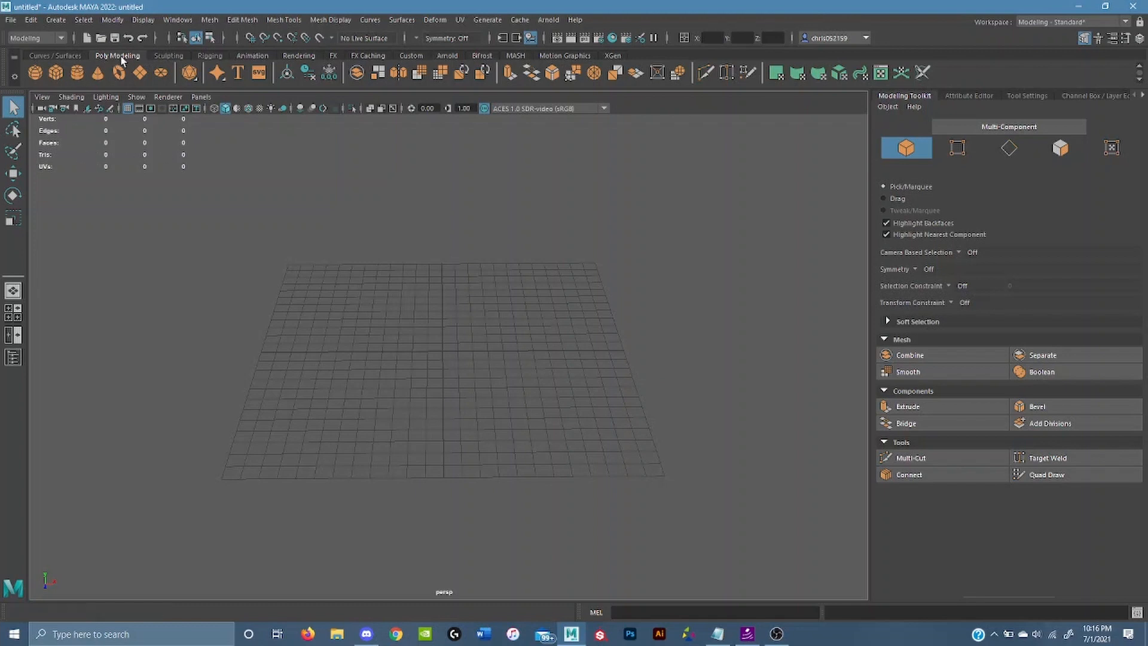
# Create a polygon cube at the centre of the grid and inspect it from several angles
pyautogui.click(51, 69)
pyautogui.scroll(5, 405, 303)
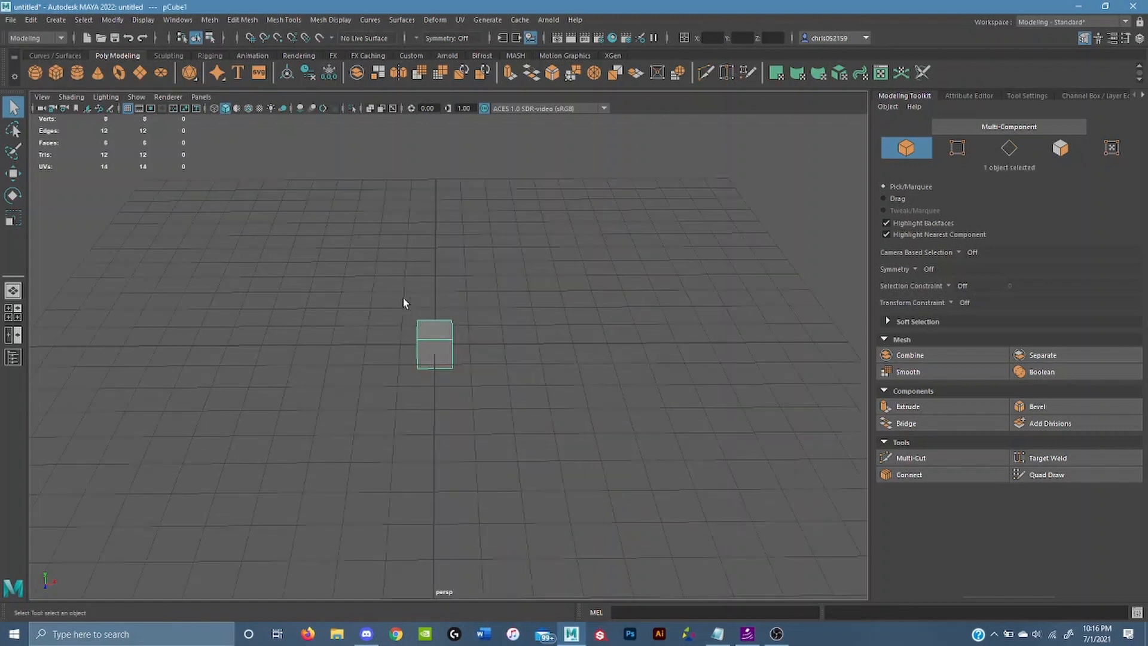
pyautogui.keyDown('alt'); pyautogui.moveTo(405, 302); pyautogui.dragTo(501, 319); pyautogui.keyUp('alt')
pyautogui.hotkey('ctrl', 'shift', 'z')
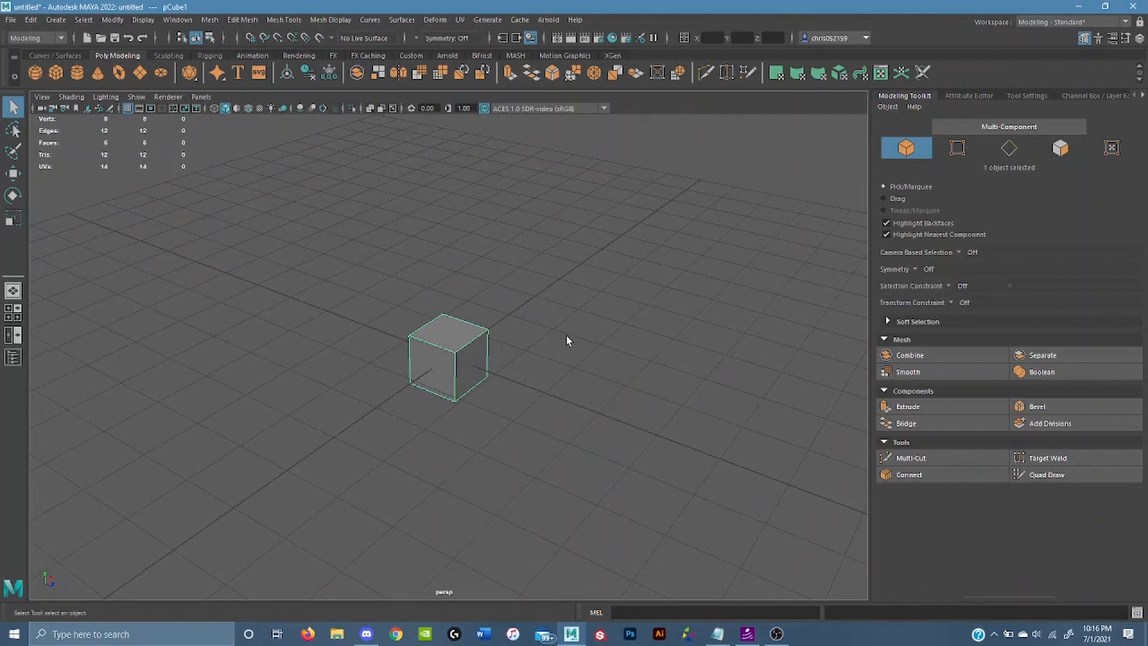
pyautogui.keyDown('alt'); pyautogui.moveTo(566, 338); pyautogui.dragTo(482, 338); pyautogui.keyUp('alt')
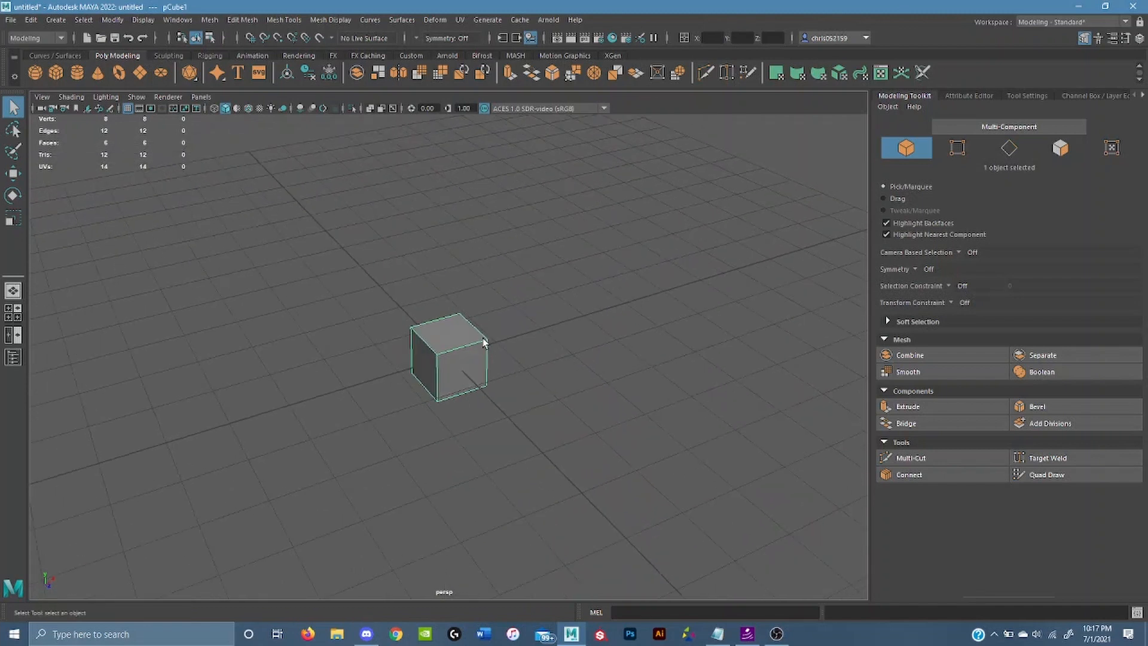
pyautogui.scroll(-5, 482, 338)
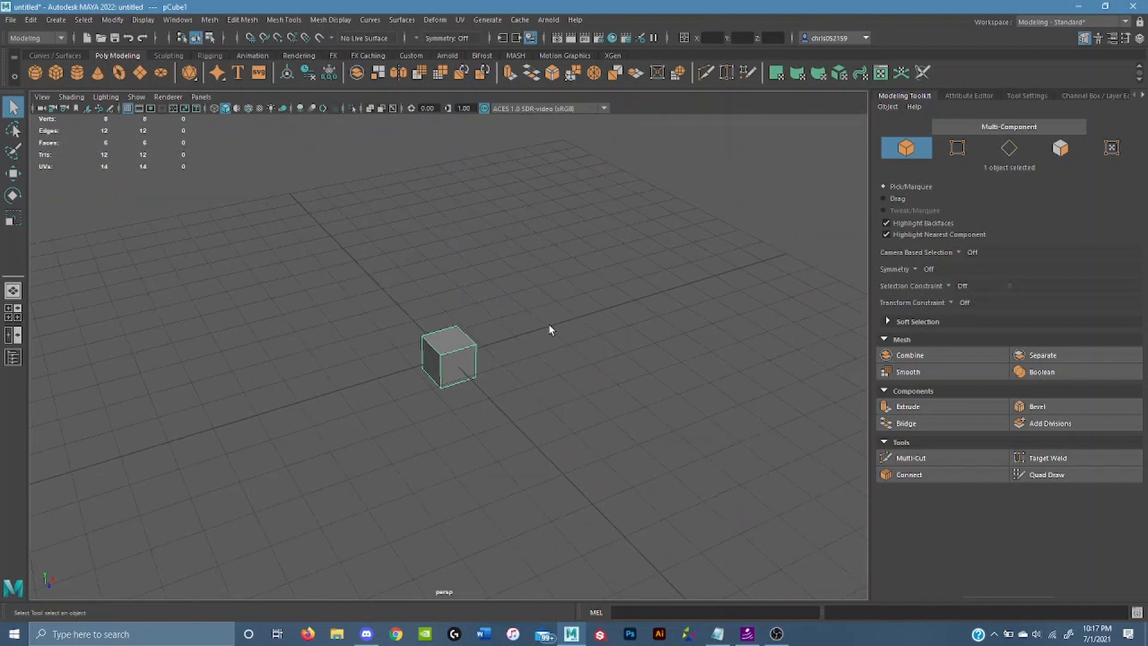
# Reselect the cube and frame it in the perspective view
pyautogui.press('super')
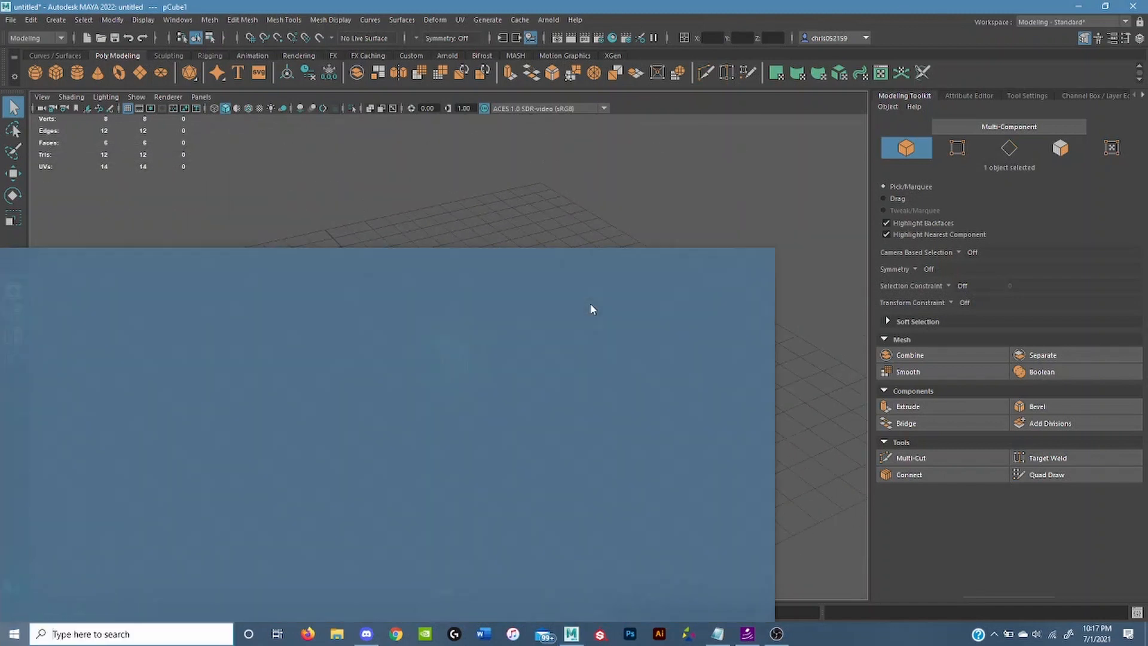
pyautogui.press('super')
pyautogui.click(675, 263)
pyautogui.keyDown('alt'); pyautogui.moveTo(599, 276); pyautogui.dragTo(339, 342, button='middle'); pyautogui.keyUp('alt')
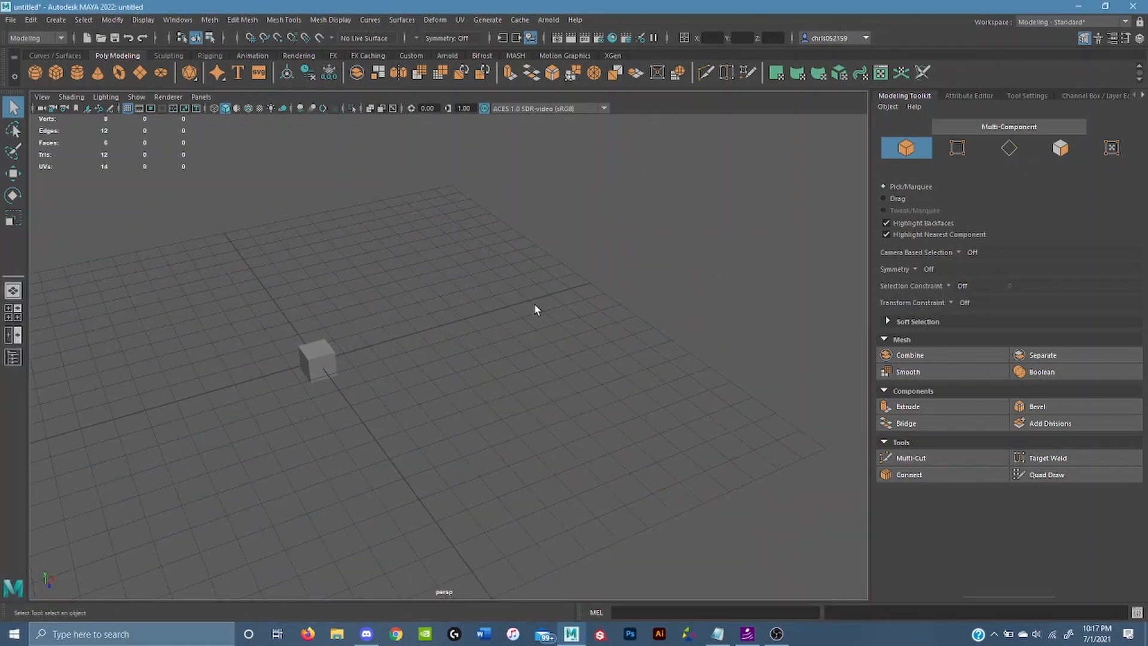
pyautogui.keyDown('alt'); pyautogui.moveTo(535, 308); pyautogui.dragTo(280, 275); pyautogui.keyUp('alt')
pyautogui.click(339, 326)
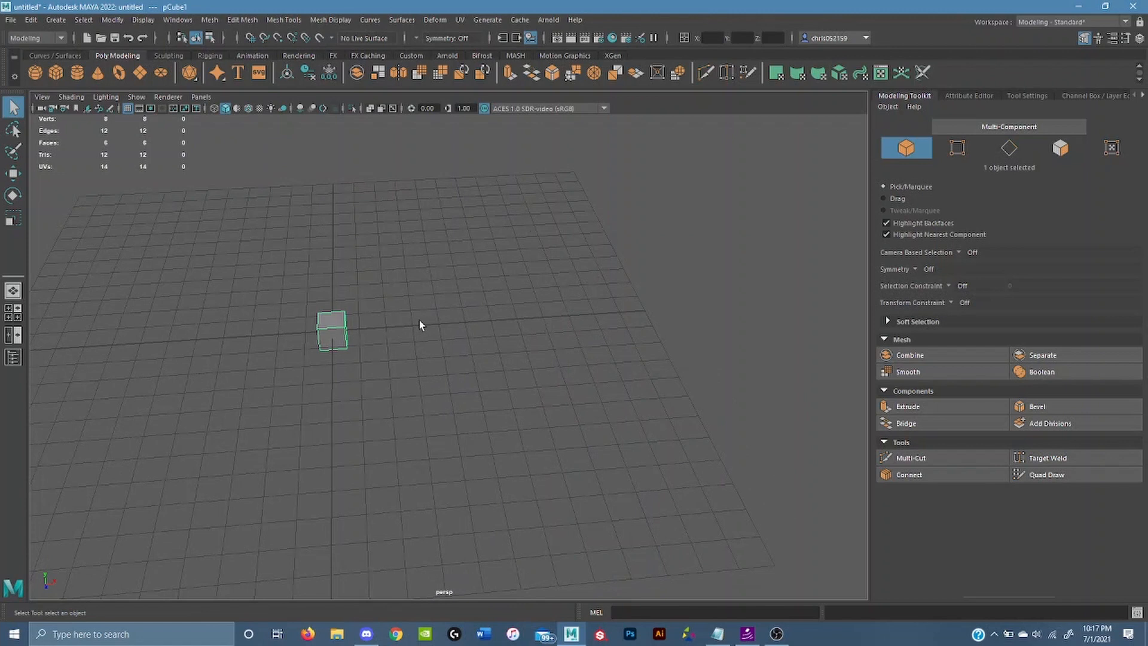
pyautogui.press('f')
pyautogui.scroll(-5, 435, 319)
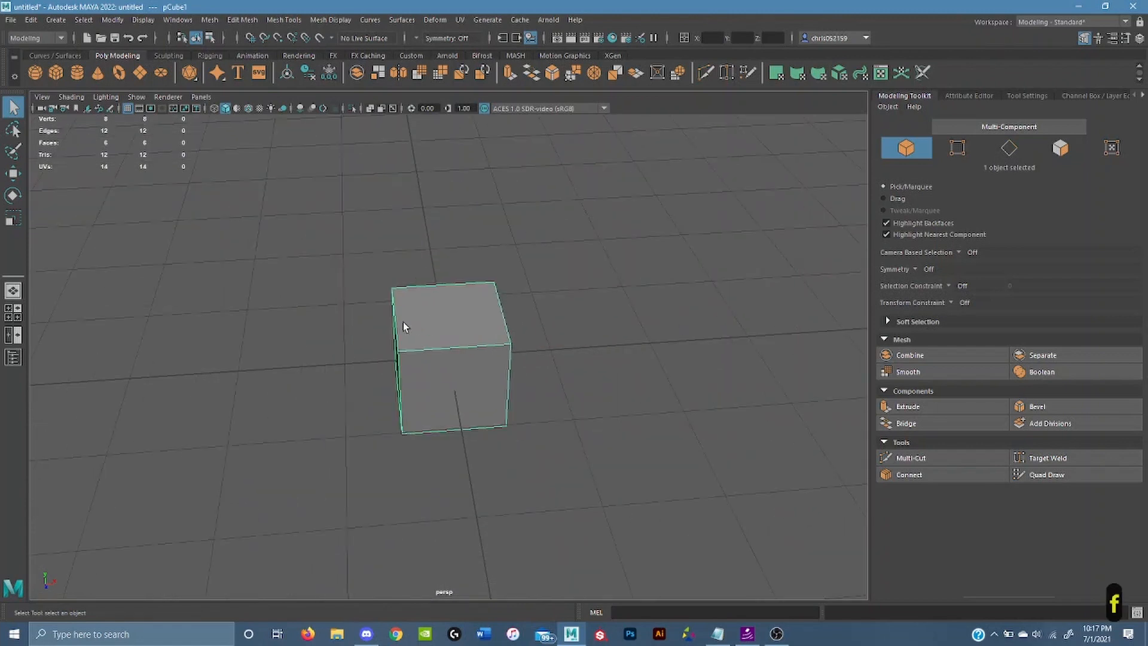
# Delete the existing polygon cube from the scene
pyautogui.keyDown('alt'); pyautogui.moveTo(403, 321); pyautogui.dragTo(484, 310); pyautogui.keyUp('alt')
pyautogui.scroll(-5, 482, 303)
pyautogui.scroll(5, 512, 305)
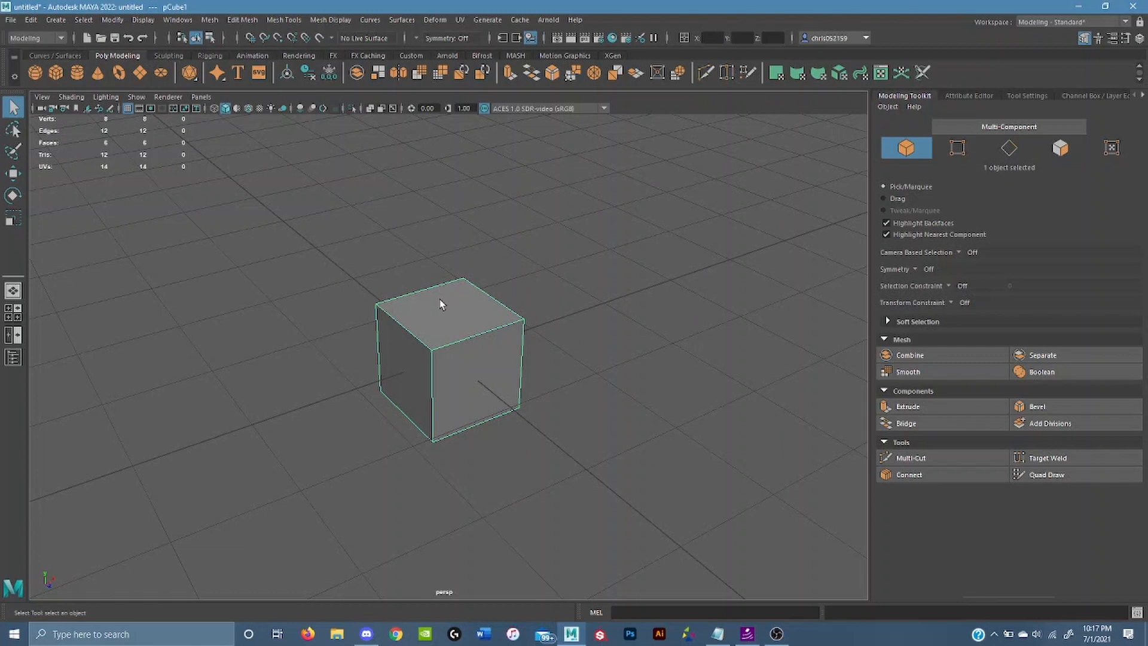
pyautogui.press('Delete')
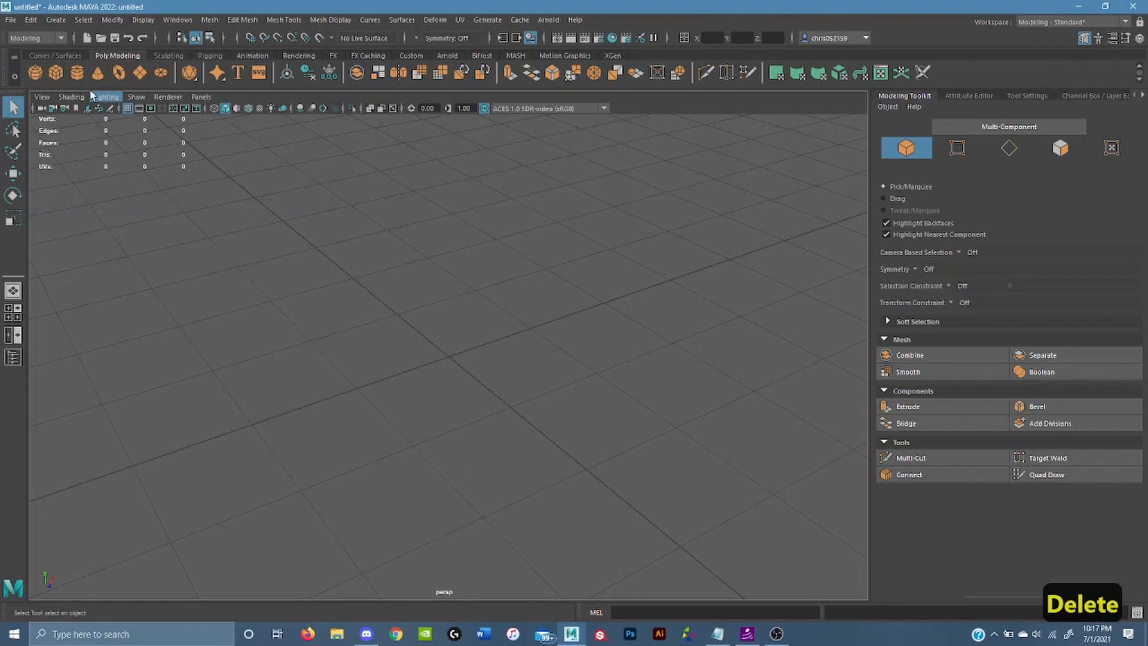
# Open the polygon cube creation options and set the width, height and depth to 6
pyautogui.doubleClick(60, 72)
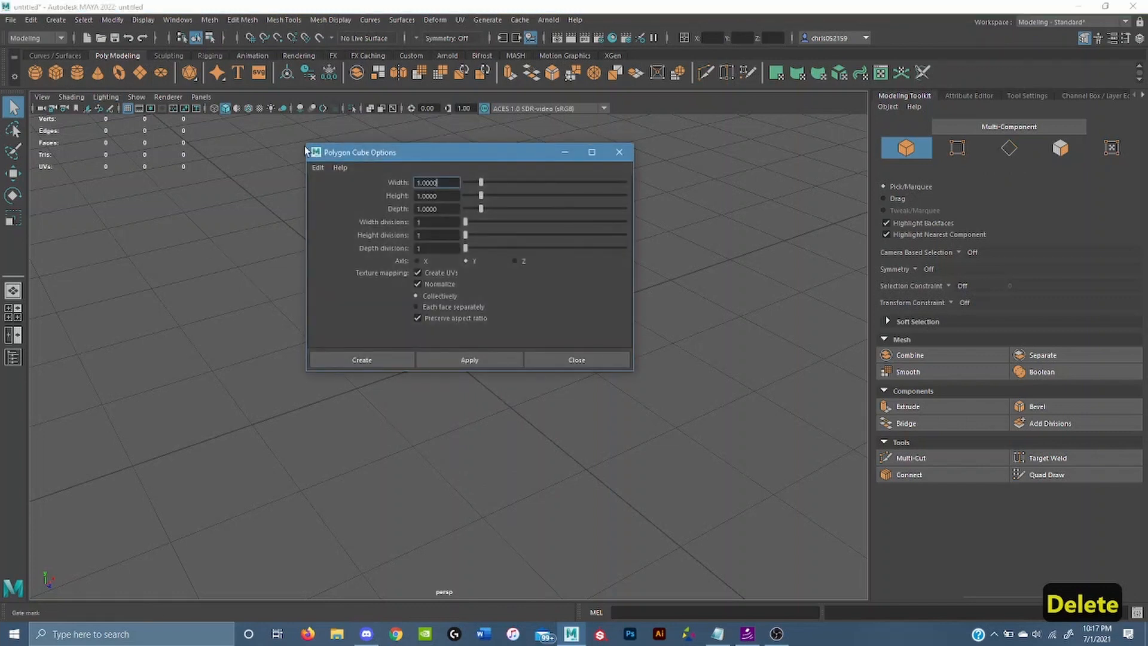
pyautogui.moveTo(422, 158); pyautogui.dragTo(411, 171)
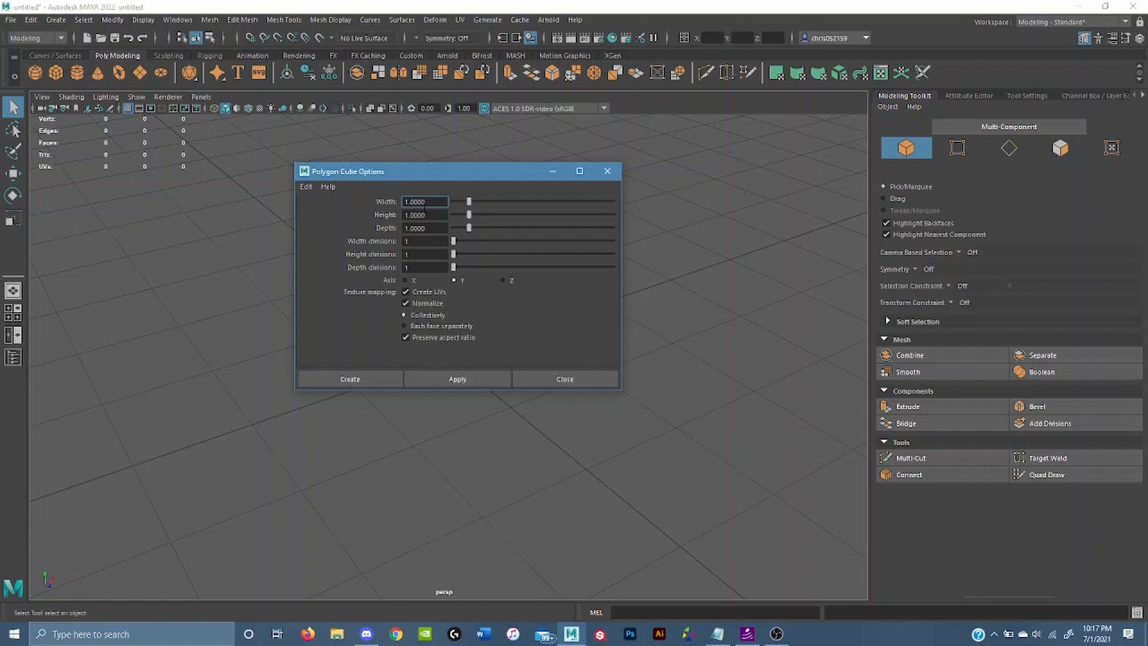
pyautogui.moveTo(426, 204); pyautogui.dragTo(374, 210)
pyautogui.write('6')
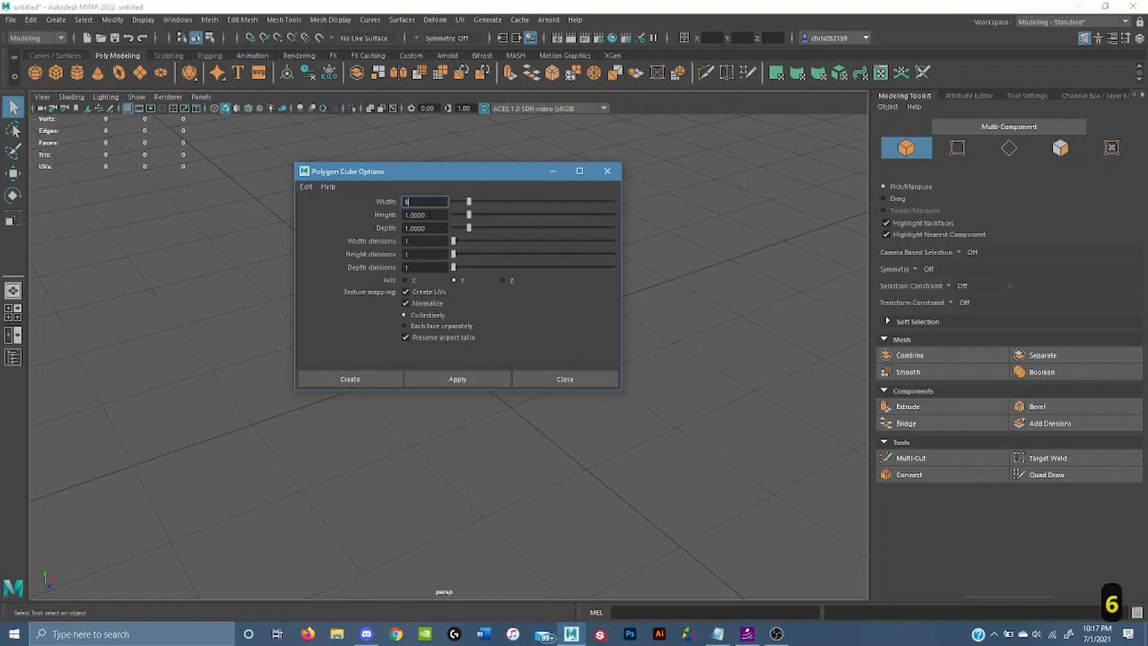
pyautogui.press('Tab')
pyautogui.write('6')
pyautogui.press('Tab')
pyautogui.write('6')
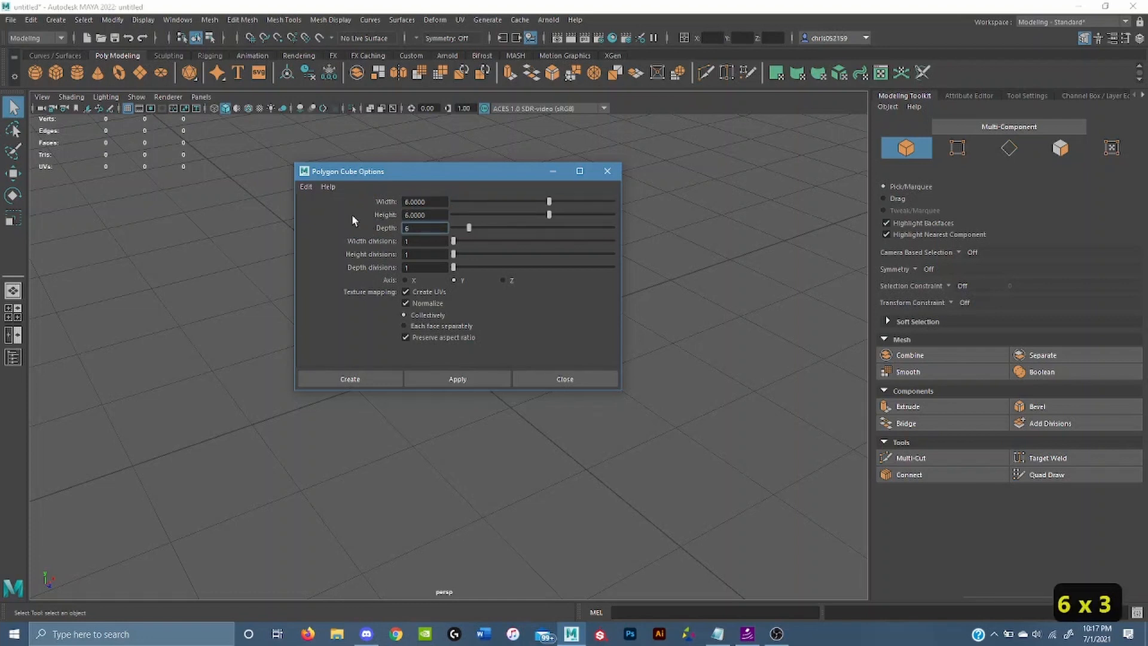
pyautogui.press('Tab')
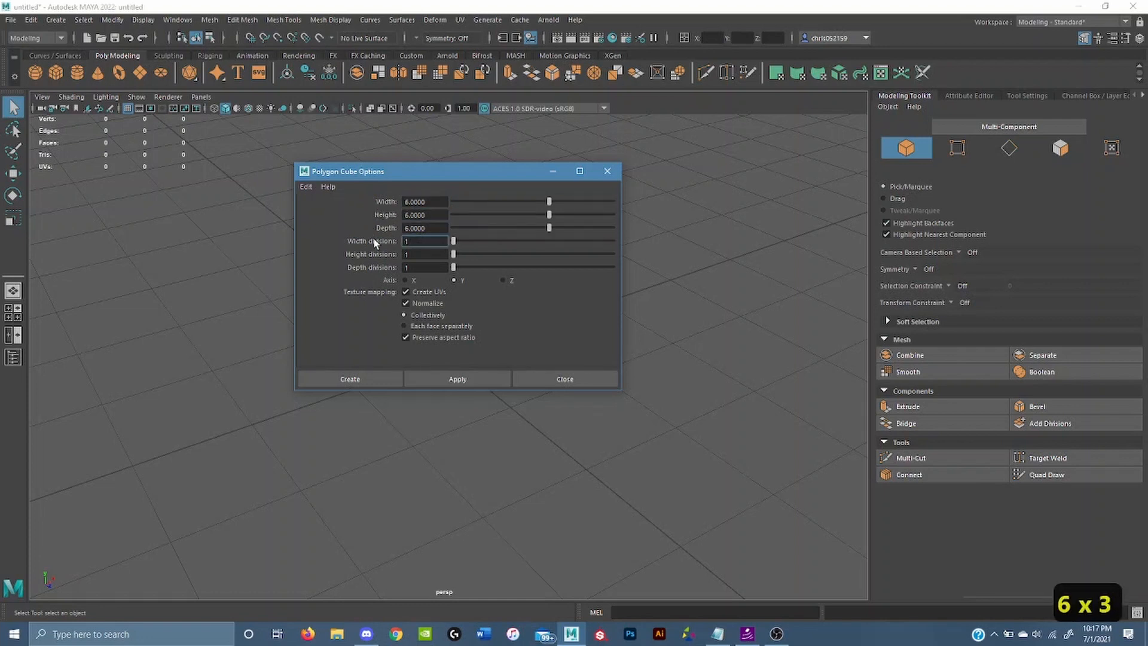
# Set the width, height and depth divisions to 4 and create the cube
pyautogui.click(462, 240)
pyautogui.click(462, 267)
pyautogui.click(364, 379)
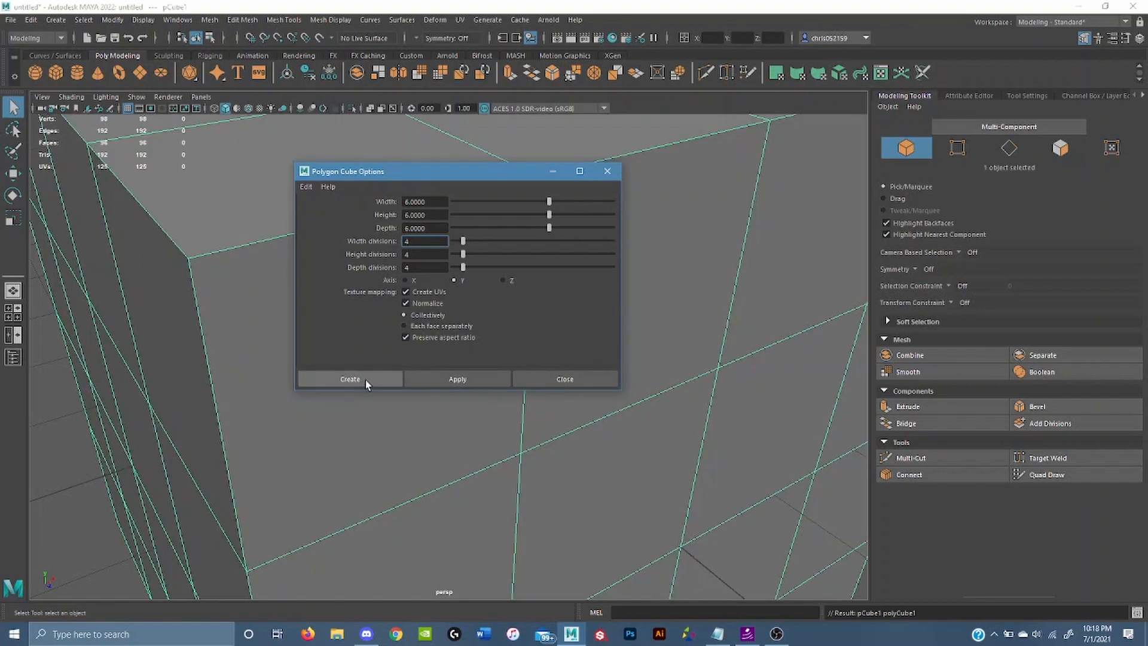
# Inspect the subdivided cube from several angles and delete it from the scene
pyautogui.scroll(-9, 588, 383)
pyautogui.keyDown('alt'); pyautogui.moveTo(499, 379); pyautogui.dragTo(430, 346); pyautogui.keyUp('alt')
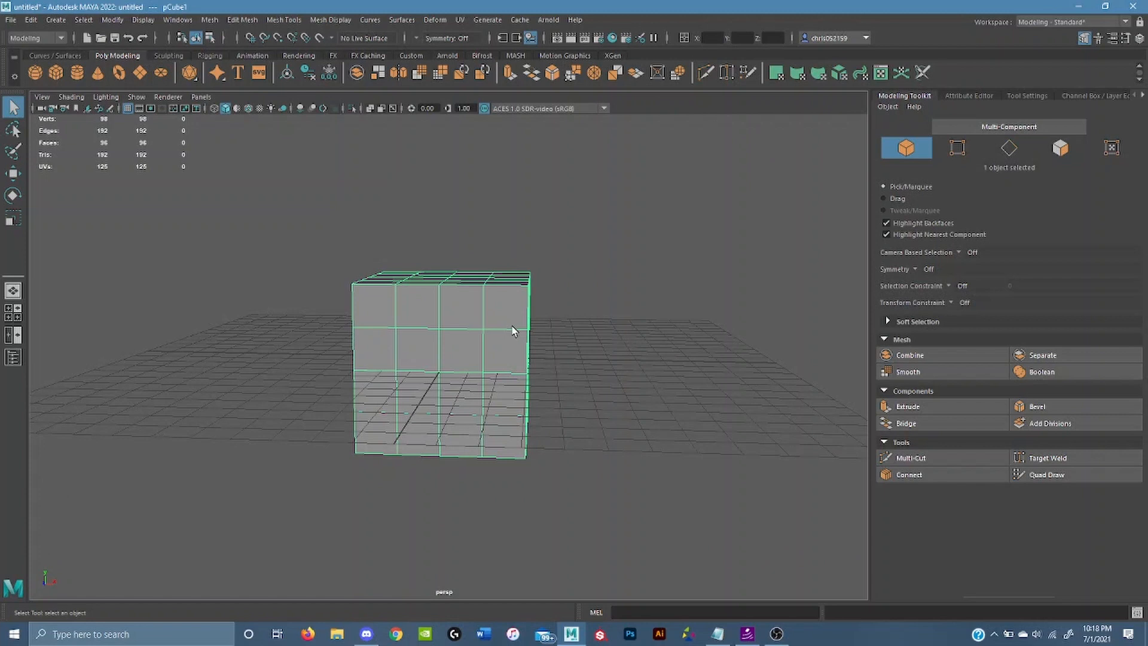
pyautogui.keyDown('alt'); pyautogui.moveTo(494, 331); pyautogui.dragTo(410, 303); pyautogui.keyUp('alt')
pyautogui.scroll(4, 428, 303)
pyautogui.scroll(-3, 409, 303)
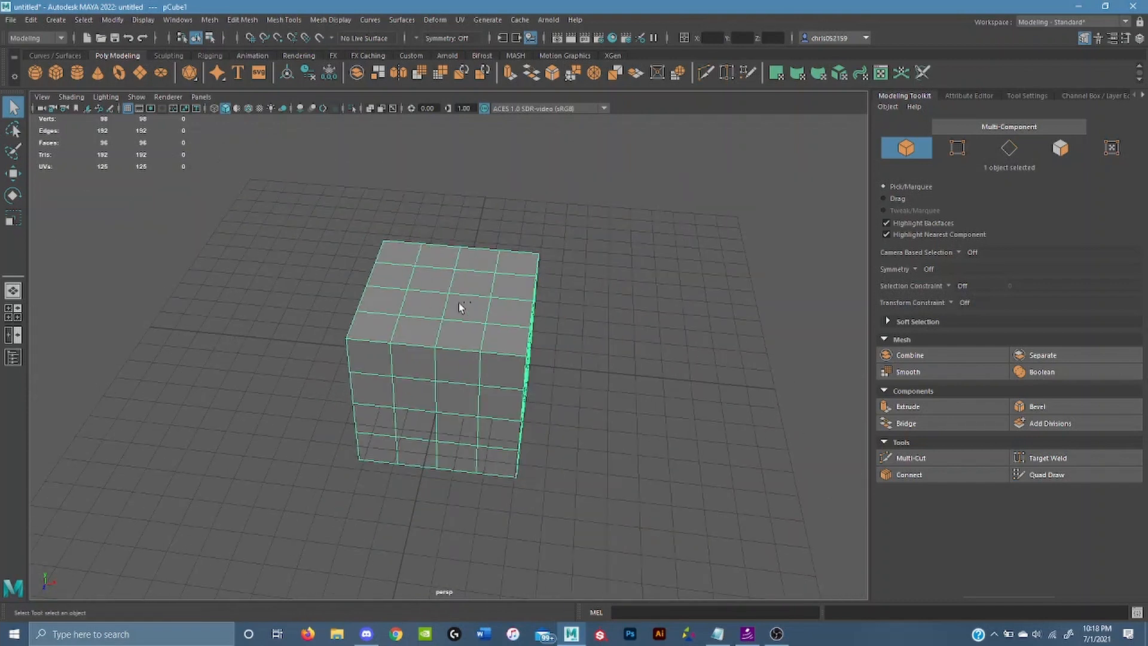
pyautogui.hotkey('ctrl', 'shift', 'z')
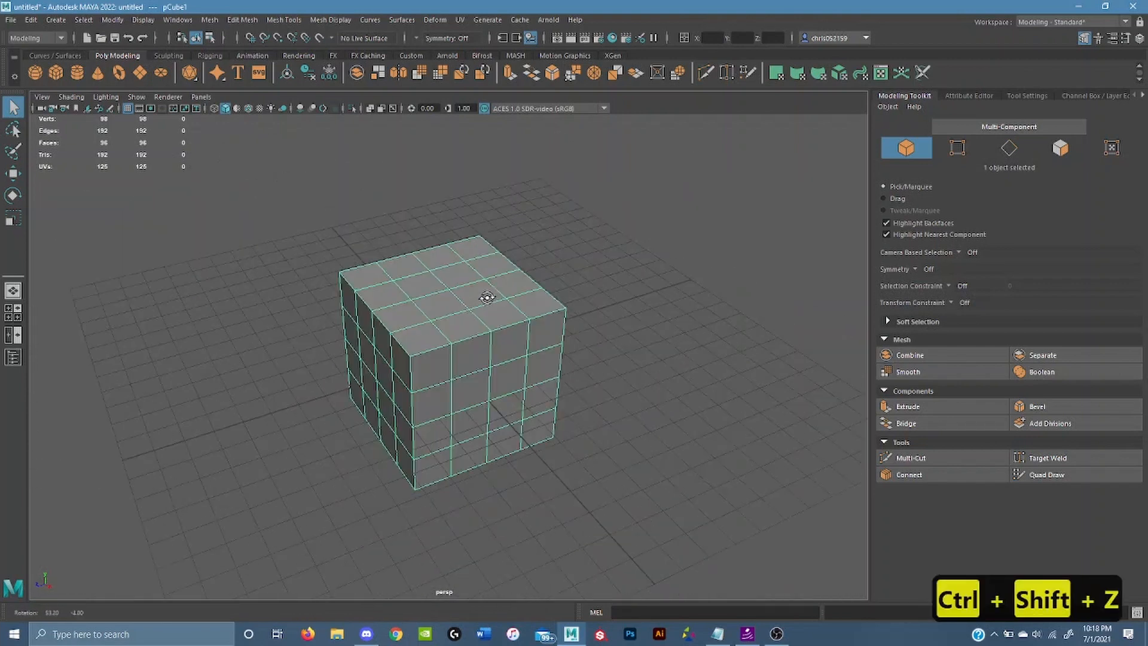
pyautogui.keyDown('alt'); pyautogui.moveTo(462, 300); pyautogui.dragTo(500, 287); pyautogui.keyUp('alt')
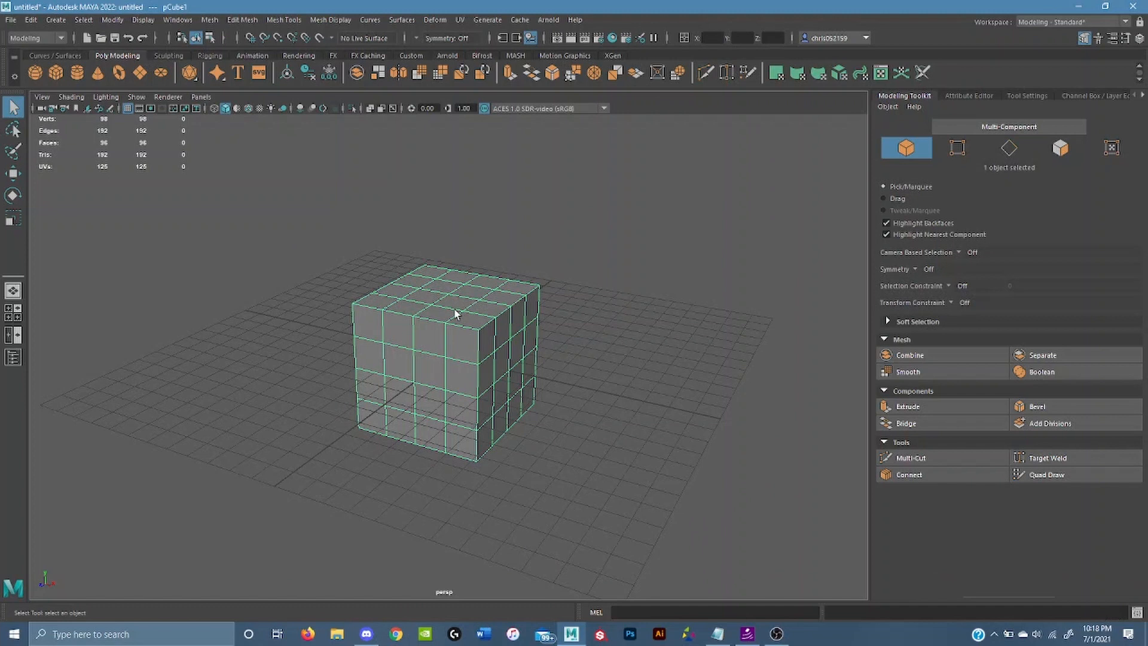
pyautogui.press('Delete')
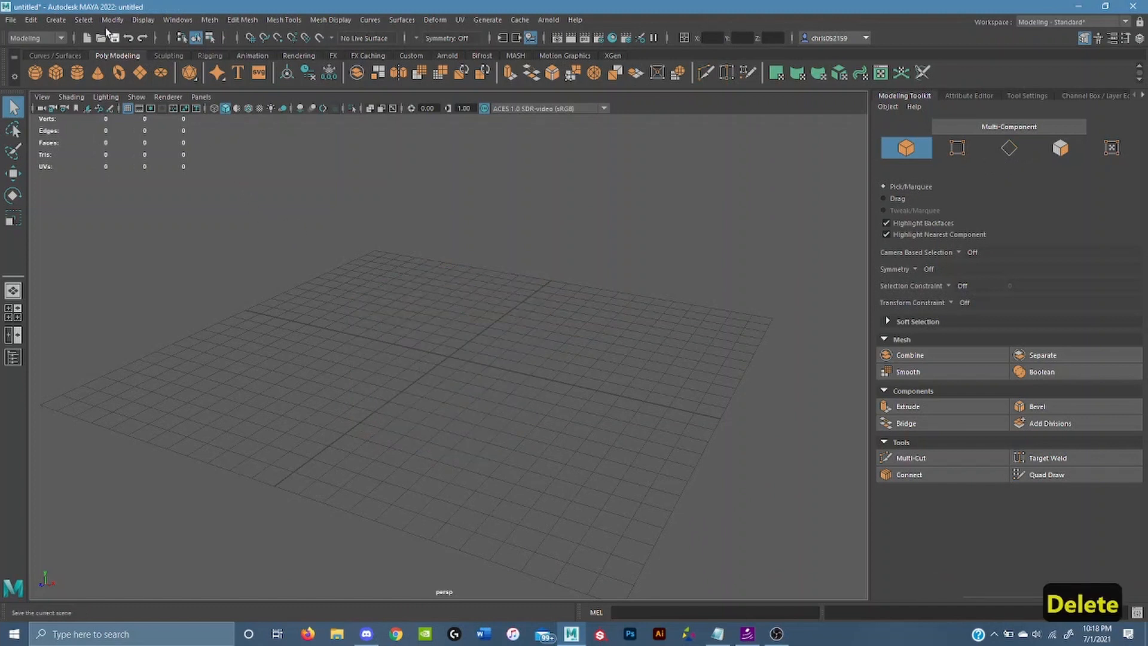
# Look through the polygon primitives that can be created, review the cylinder's creation options and close them without creating anything
pyautogui.click(209, 20)
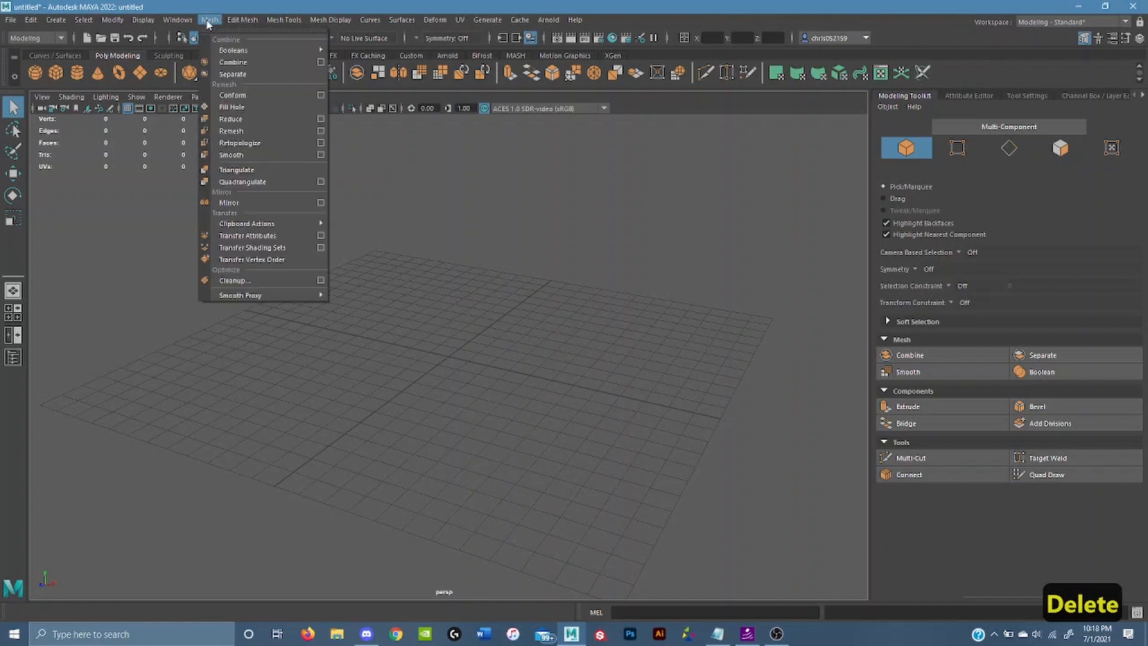
pyautogui.click(55, 20)
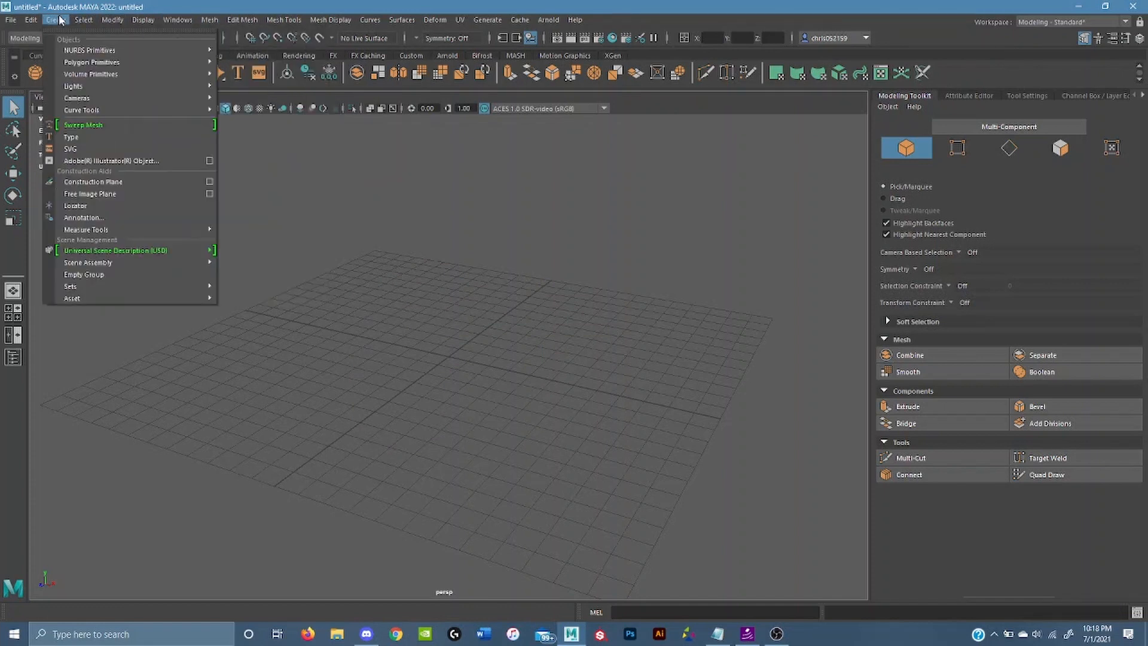
pyautogui.click(60, 21)
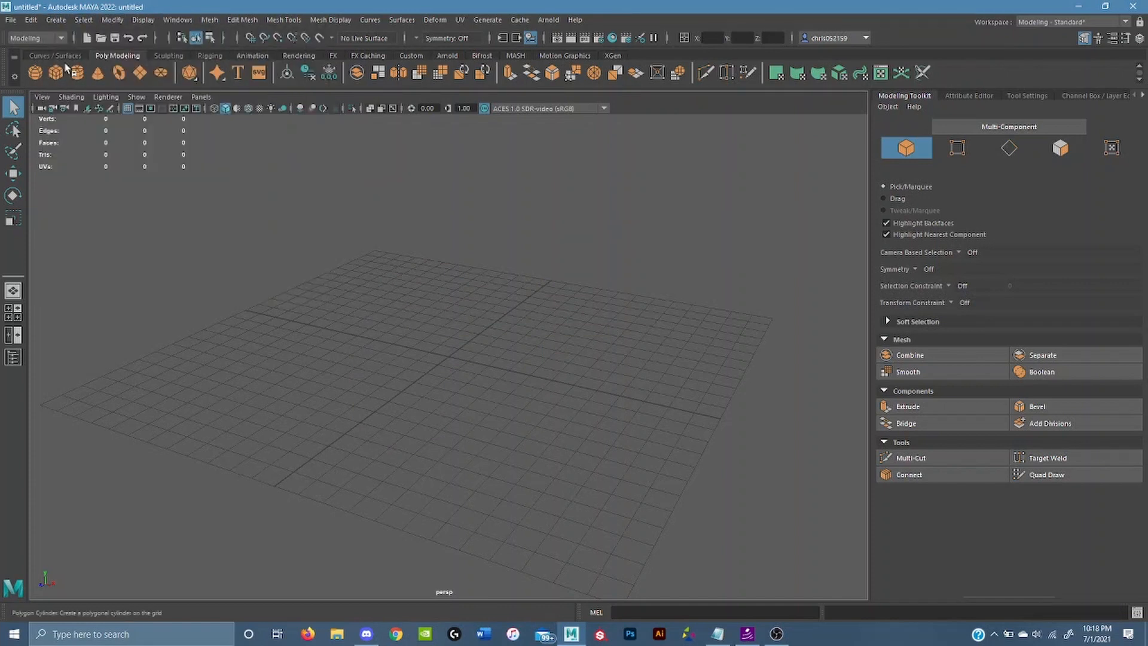
pyautogui.click(55, 20)
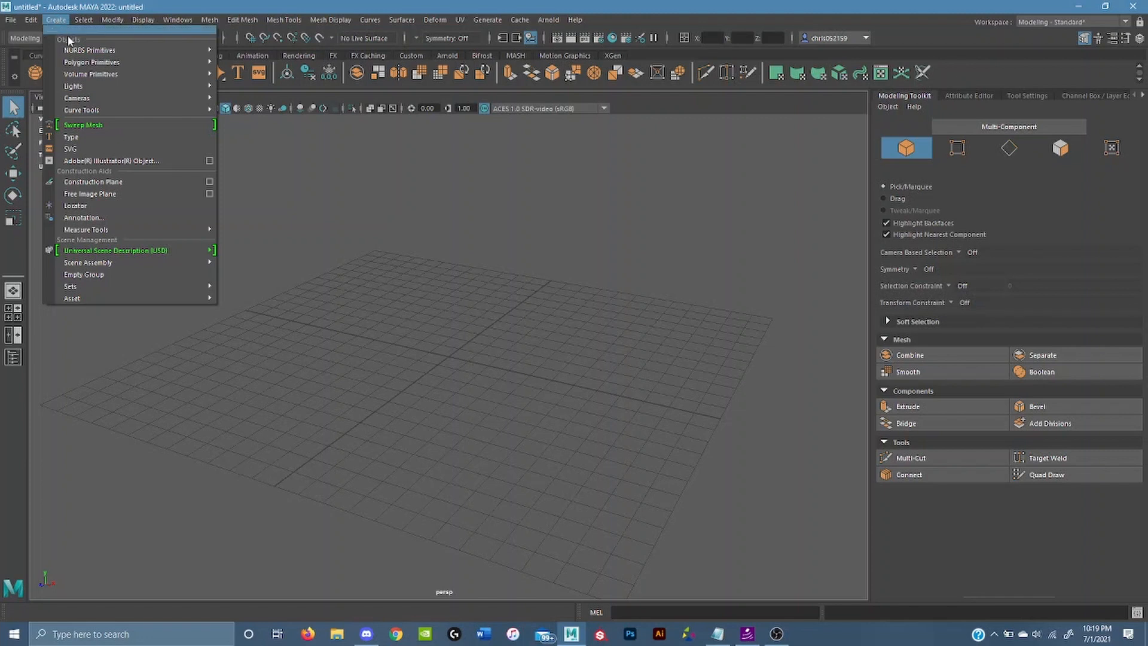
pyautogui.moveTo(99, 62)
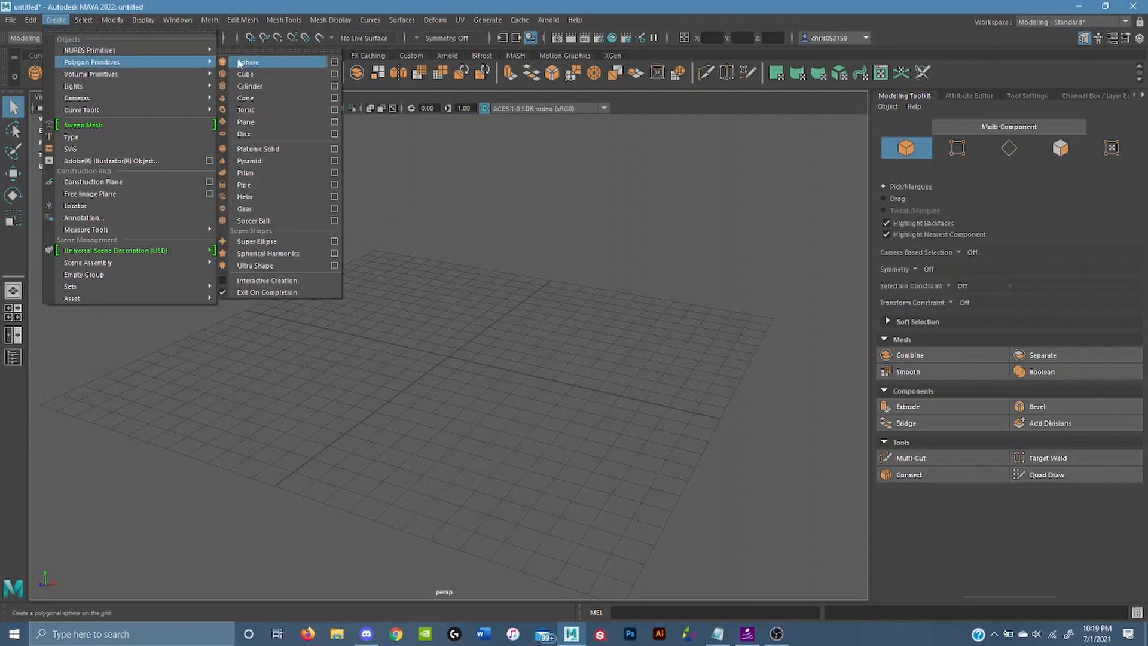
pyautogui.click(334, 86)
pyautogui.moveTo(402, 175); pyautogui.dragTo(383, 165)
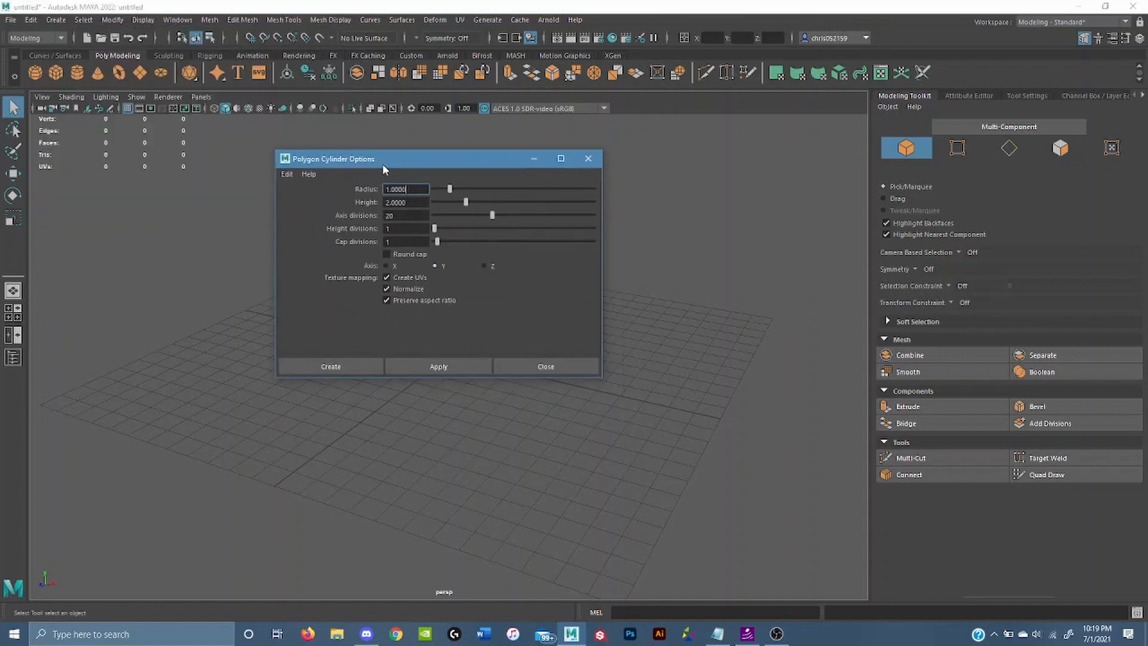
pyautogui.click(546, 366)
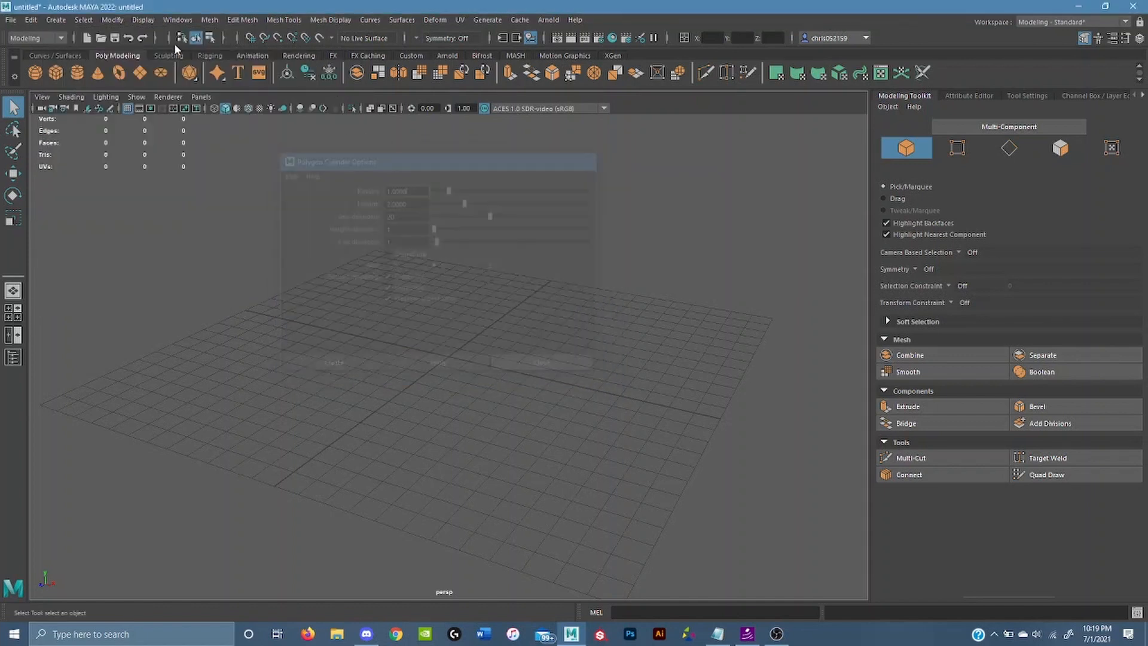
# Create a polygon cylinder with the default settings at the grid centre and frame it in the perspective view
pyautogui.click(55, 20)
pyautogui.moveTo(139, 63)
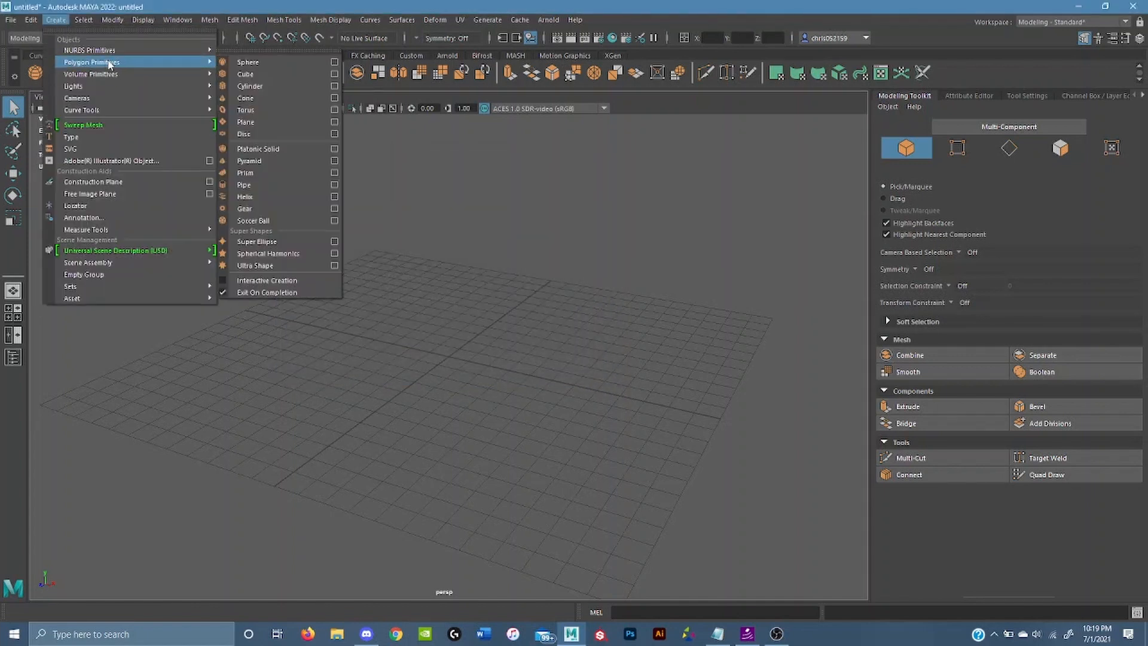
pyautogui.click(279, 87)
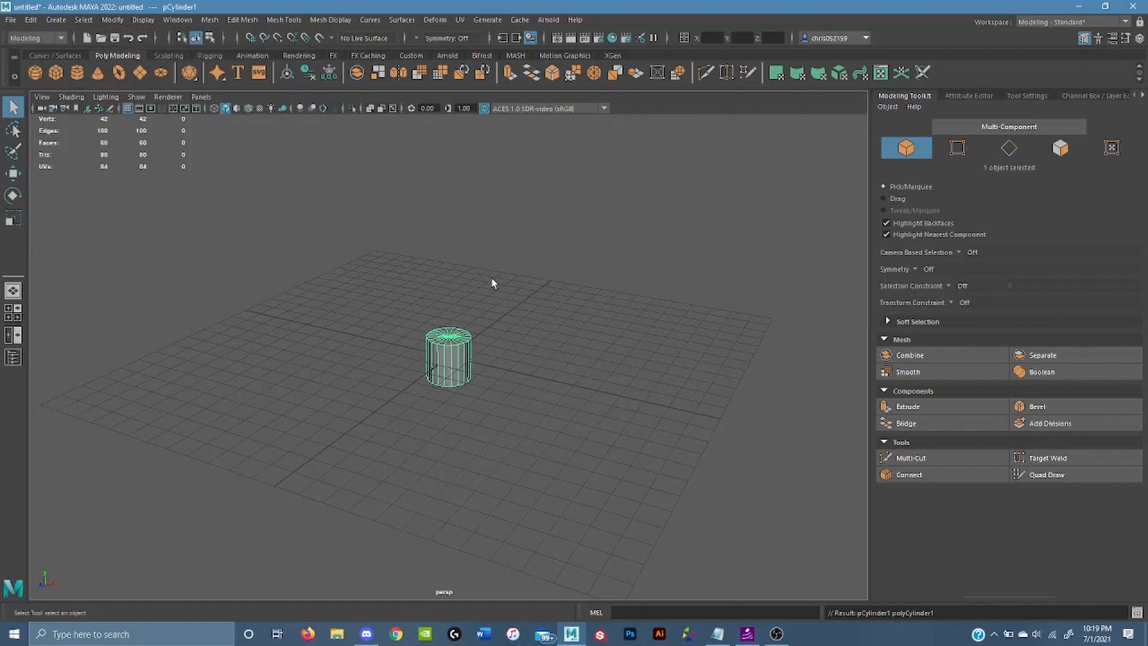
pyautogui.press('f')
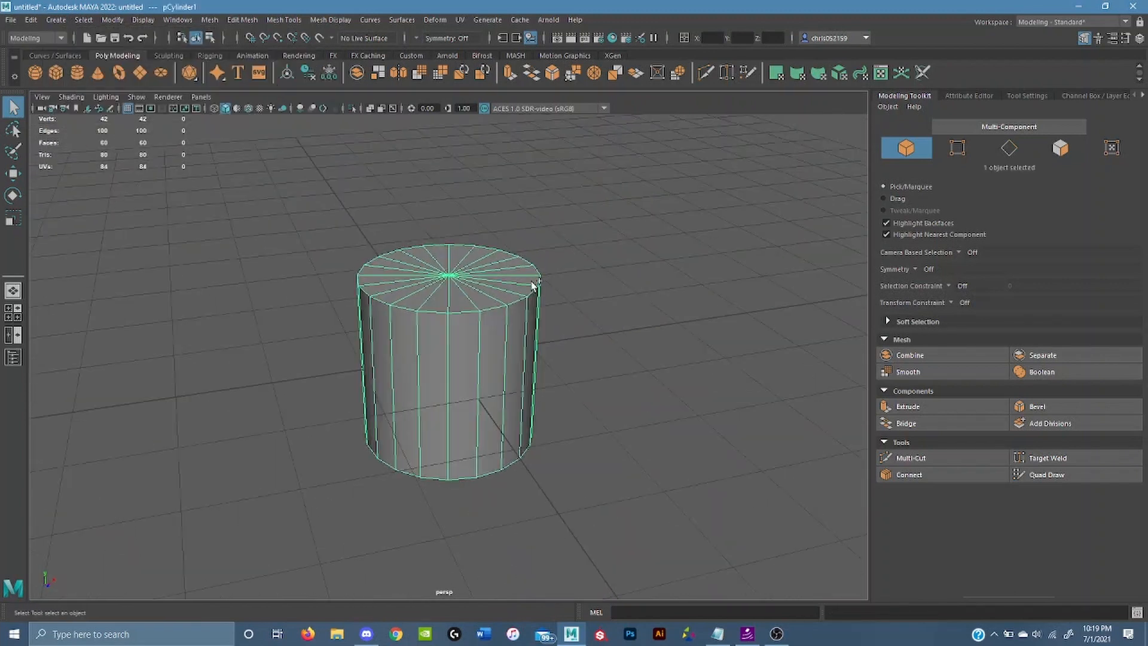
# Examine the cylinder's top cap and sides from several angles and distances
pyautogui.keyDown('alt'); pyautogui.moveTo(526, 275); pyautogui.dragTo(428, 299); pyautogui.keyUp('alt')
pyautogui.scroll(-2, 429, 285)
pyautogui.click(501, 244)
pyautogui.scroll(2, 469, 262)
pyautogui.click(468, 285)
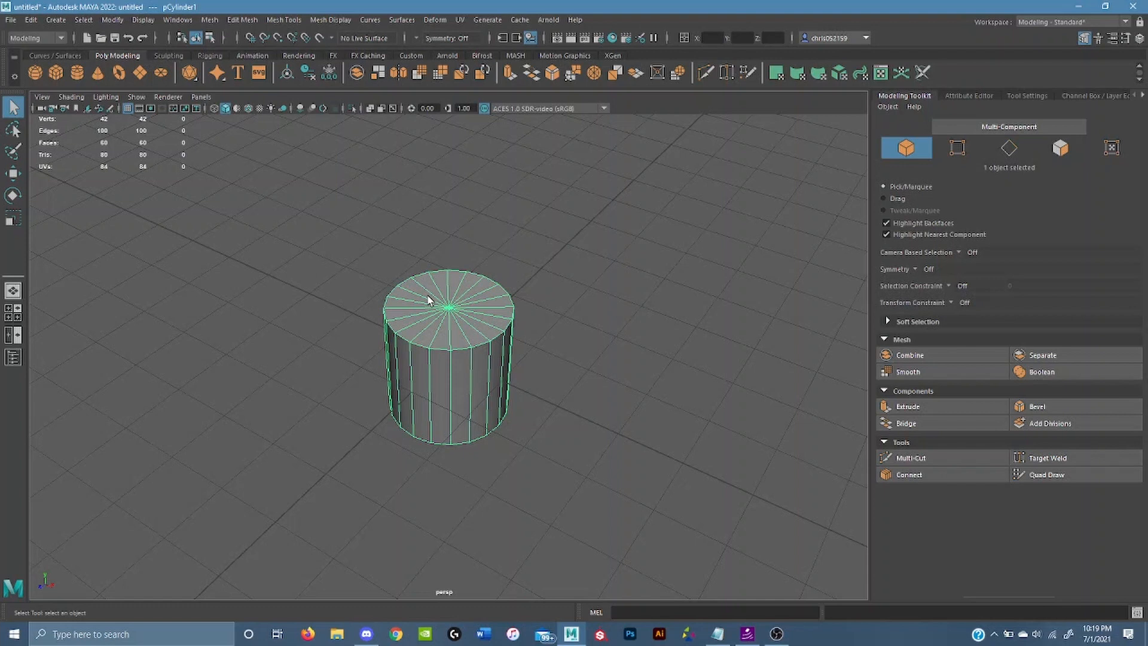
pyautogui.keyDown('alt'); pyautogui.moveTo(435, 297); pyautogui.dragTo(462, 293, button='right'); pyautogui.keyUp('alt')
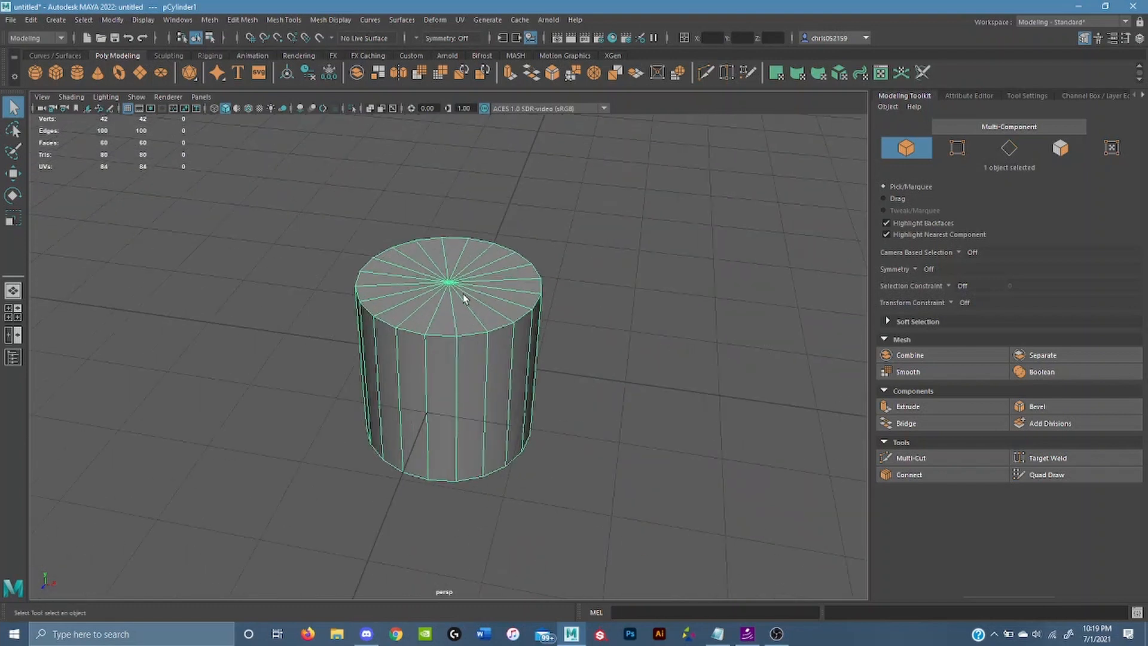
pyautogui.moveTo(433, 292)
pyautogui.keyDown('alt'); pyautogui.mouseDown()
pyautogui.moveTo(417, 269)
pyautogui.moveTo(441, 285)
pyautogui.mouseUp(); pyautogui.keyUp('alt')
pyautogui.scroll(4, 409, 273)
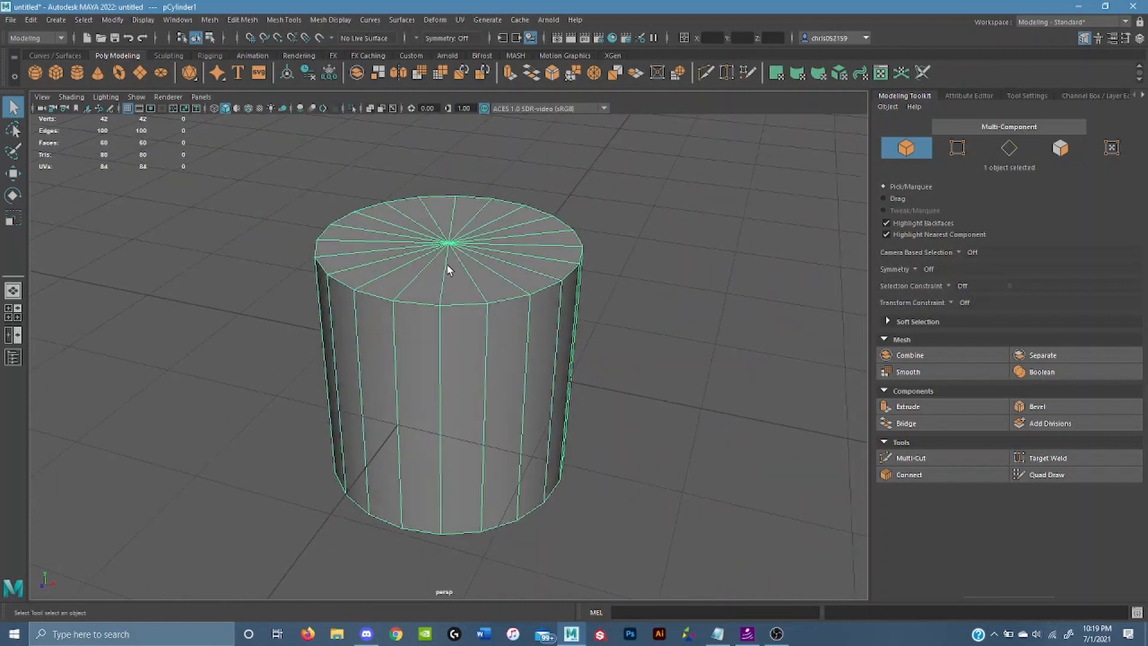
pyautogui.keyDown('alt'); pyautogui.moveTo(447, 266); pyautogui.dragTo(446, 267); pyautogui.keyUp('alt')
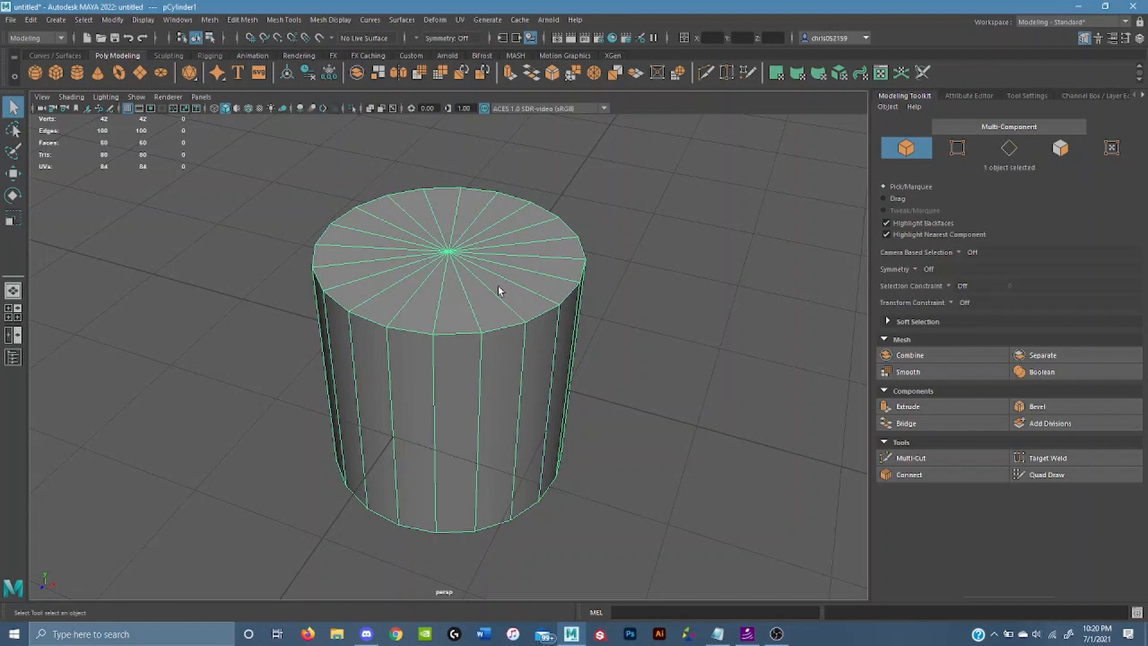
# Switch the cylinder to edge selection and pick a radial edge on the top cap and a vertical side edge
pyautogui.moveTo(497, 286); pyautogui.dragTo(499, 256, button='right')
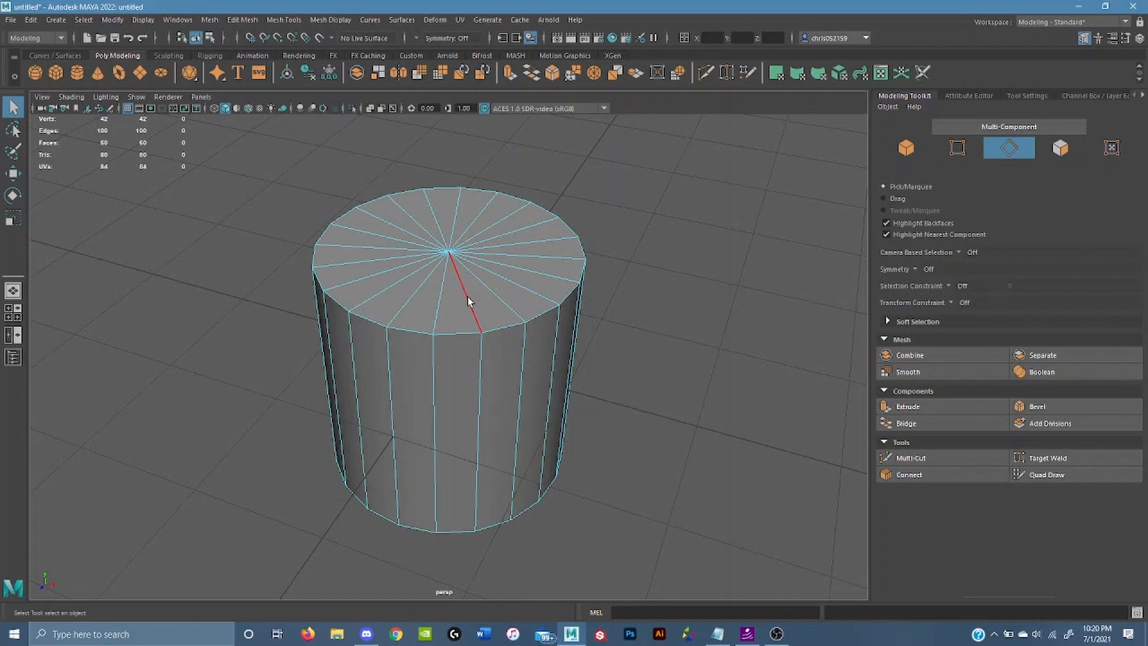
pyautogui.click(439, 301)
pyautogui.click(435, 365)
# Switch the cylinder to vertex selection and pick several top rim vertices and the cap's centre vertex one at a time
pyautogui.moveTo(445, 329); pyautogui.dragTo(383, 302, button='right')
pyautogui.click(434, 334)
pyautogui.click(386, 327)
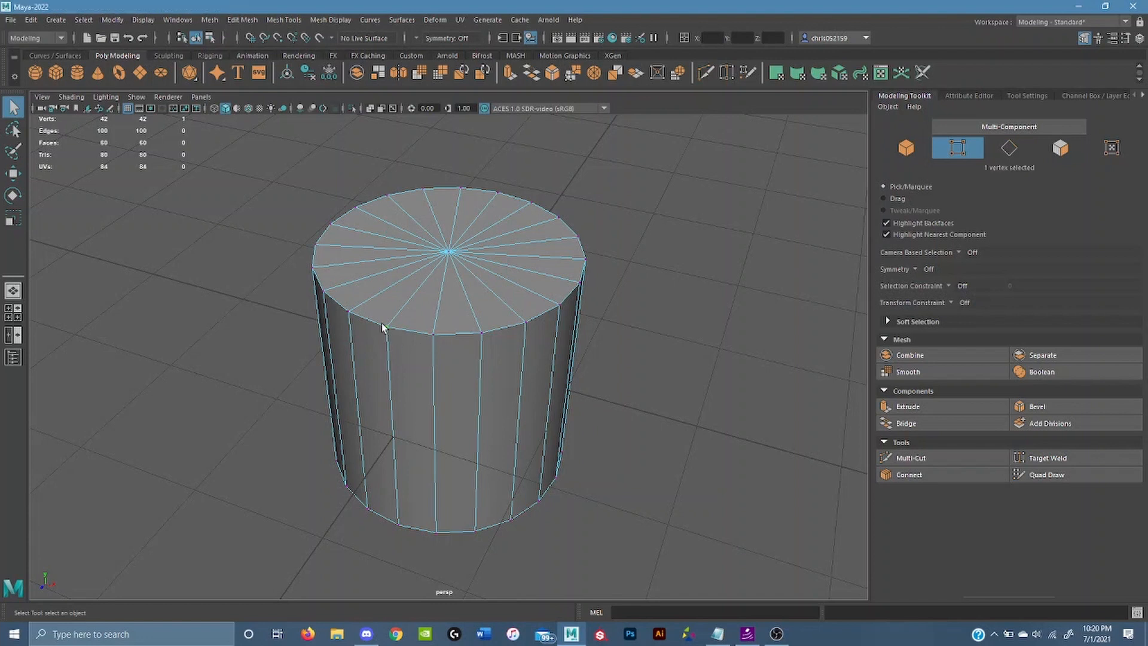
pyautogui.click(452, 234)
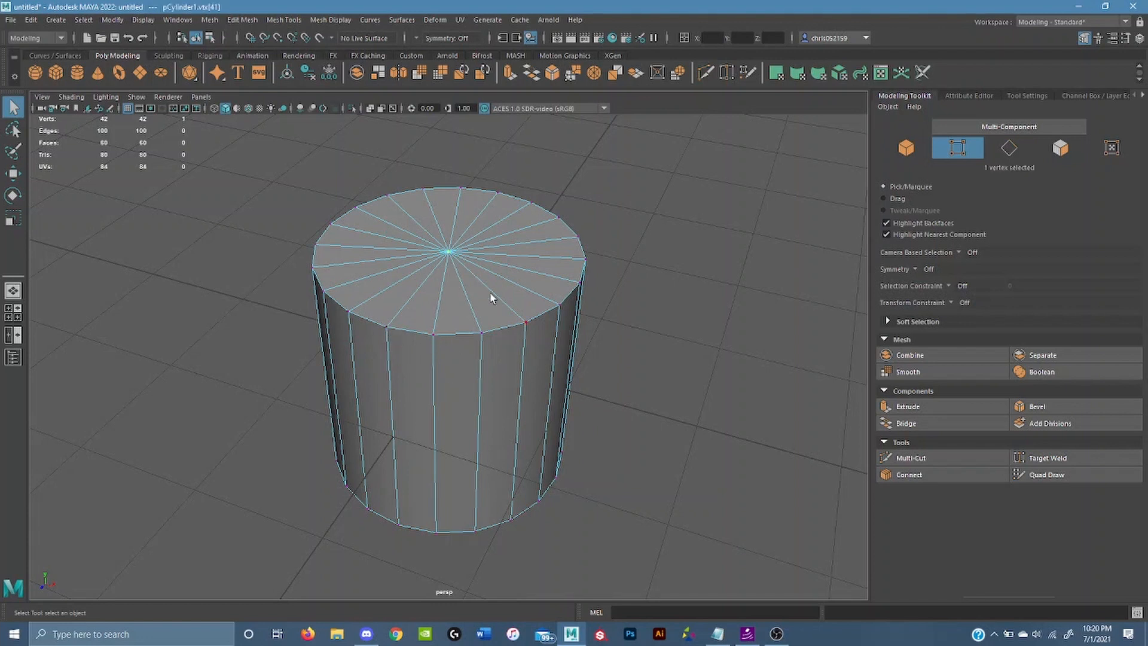
pyautogui.click(489, 340)
# Switch the cylinder to face selection and pick neighbouring side faces one at a time
pyautogui.moveTo(433, 346)
pyautogui.mouseDown(button='right')
pyautogui.moveTo(440, 328)
pyautogui.moveTo(435, 339)
pyautogui.mouseUp(button='right')
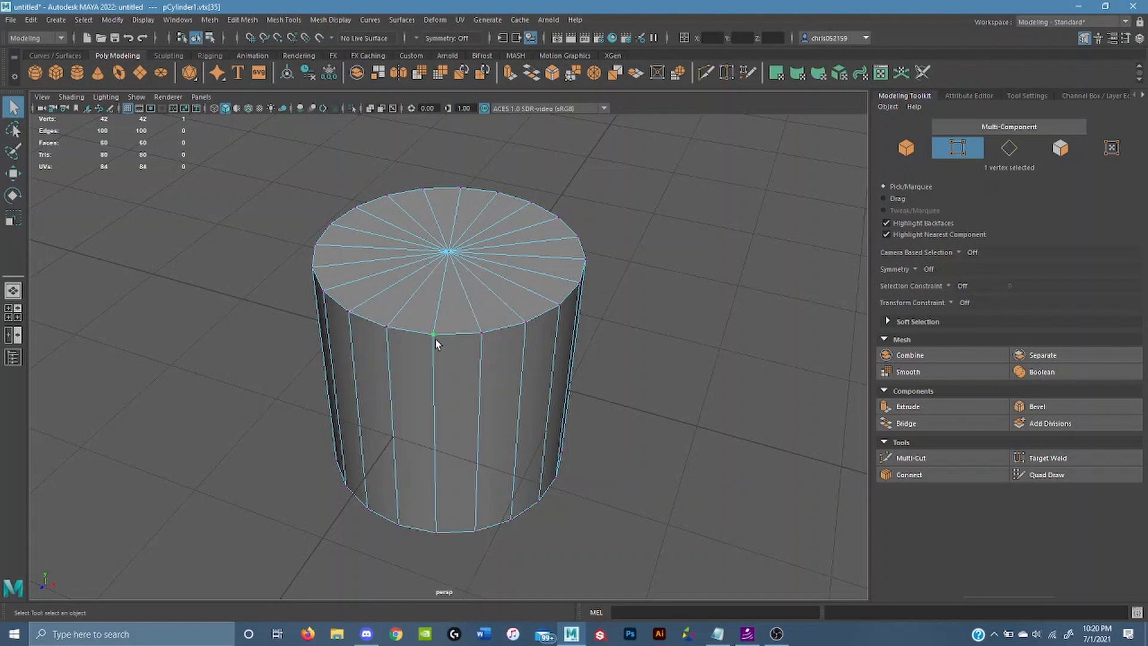
pyautogui.click(461, 362)
pyautogui.click(411, 360)
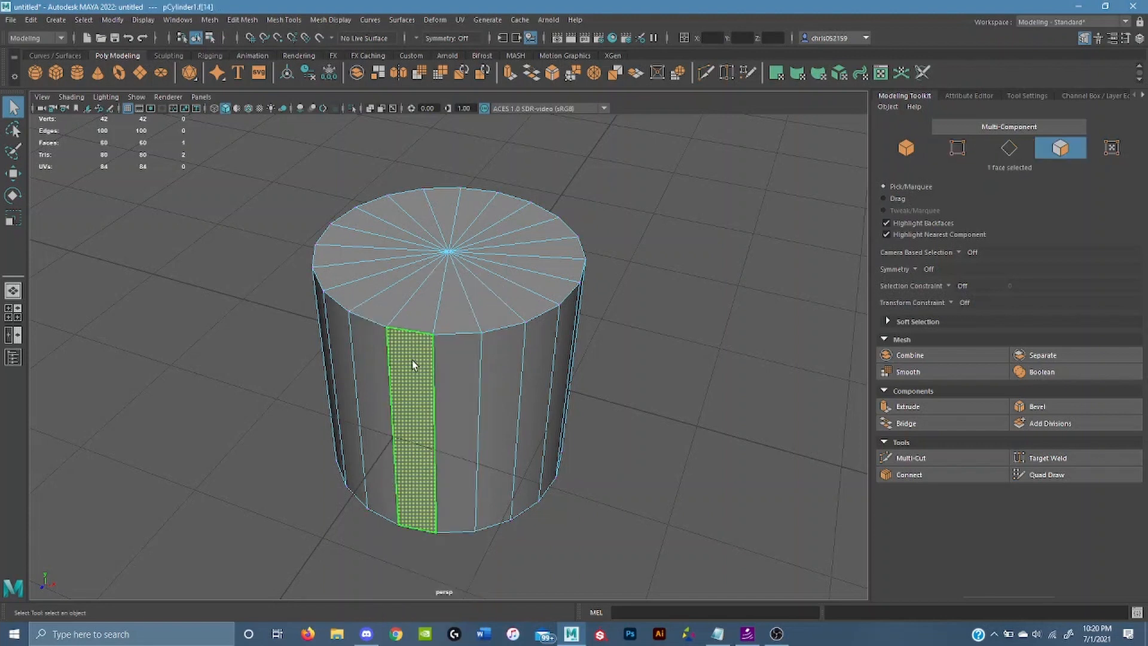
pyautogui.click(450, 359)
pyautogui.keyDown('alt'); pyautogui.moveTo(464, 356); pyautogui.dragTo(485, 329); pyautogui.keyUp('alt')
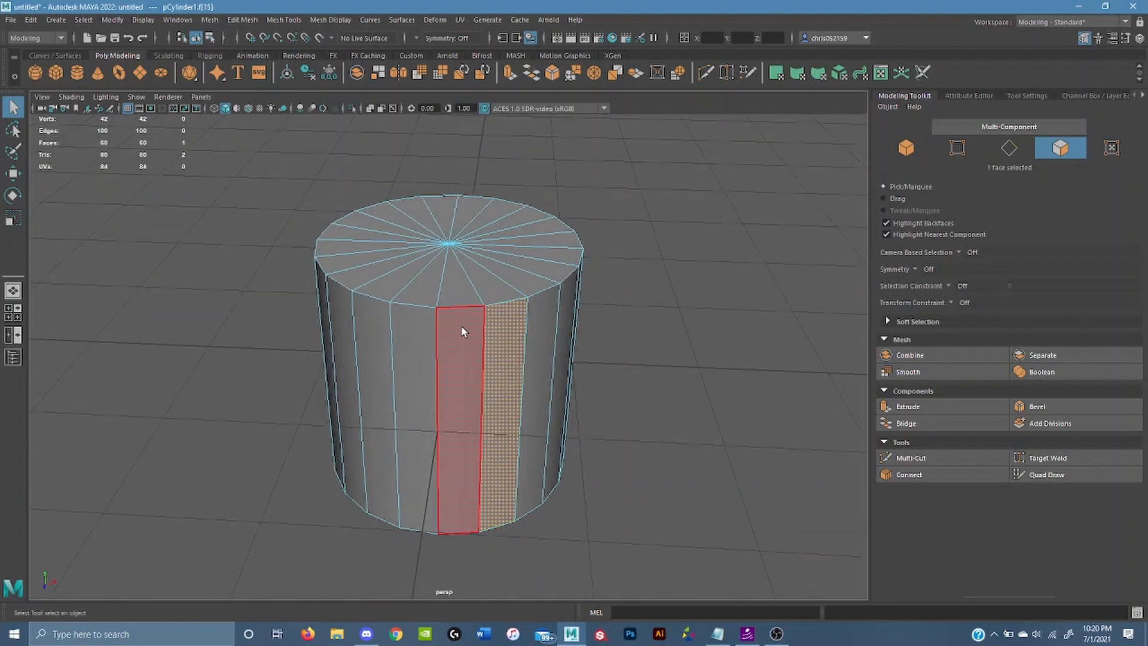
# Return the cylinder to object selection mode and view it from above
pyautogui.moveTo(464, 326); pyautogui.dragTo(493, 296, button='right')
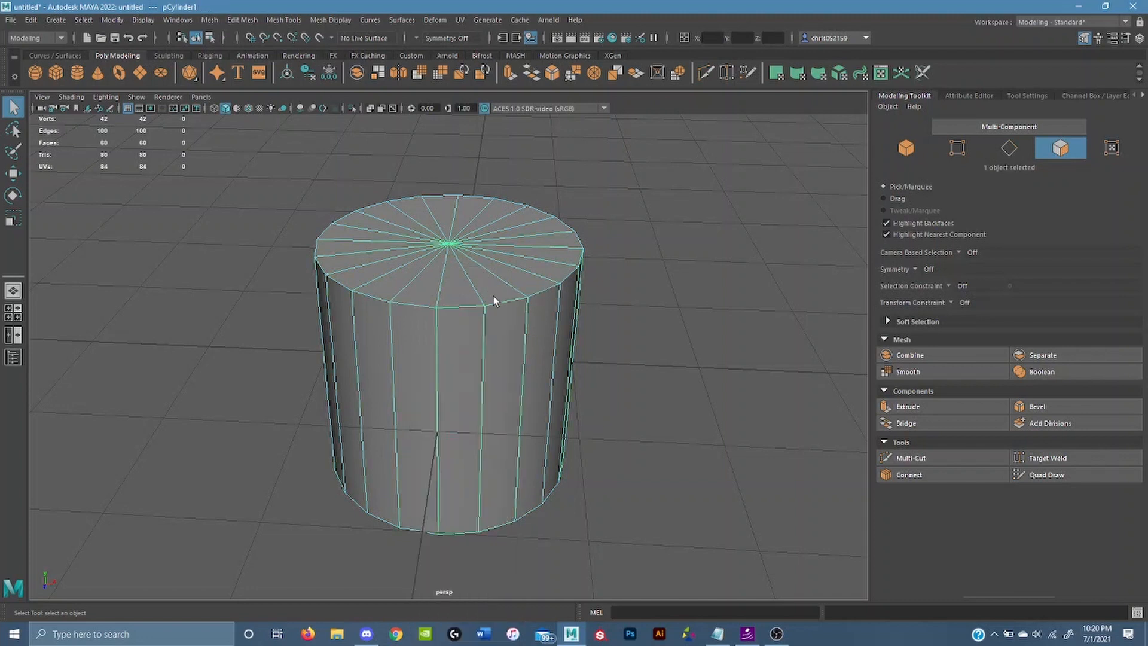
pyautogui.keyDown('alt'); pyautogui.moveTo(561, 289); pyautogui.dragTo(522, 306); pyautogui.keyUp('alt')
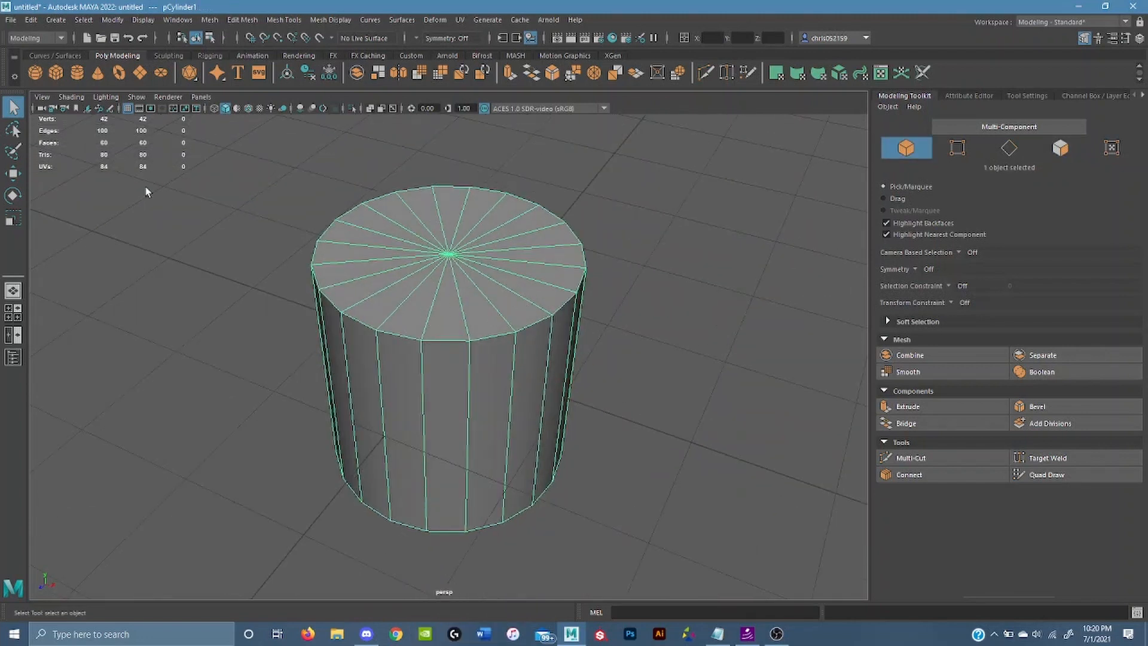
# Activate the Move tool for the selected cylinder and bring up its component selection choices
pyautogui.click(14, 173)
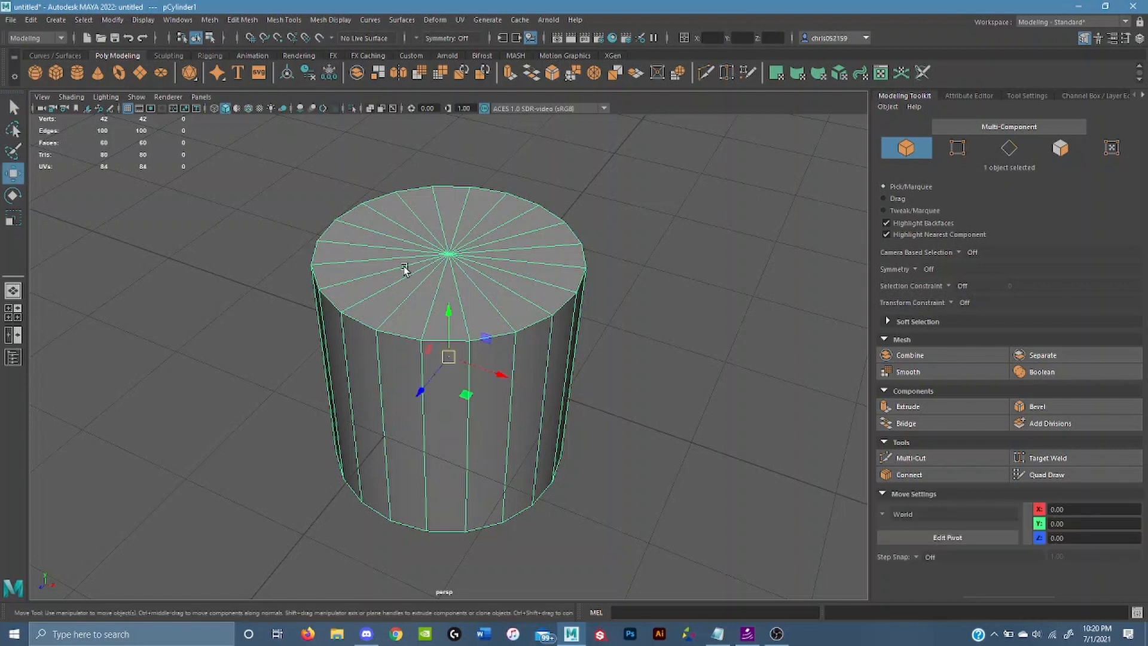
pyautogui.scroll(-3, 405, 266)
pyautogui.keyDown('alt'); pyautogui.moveTo(415, 264); pyautogui.dragTo(447, 258); pyautogui.keyUp('alt')
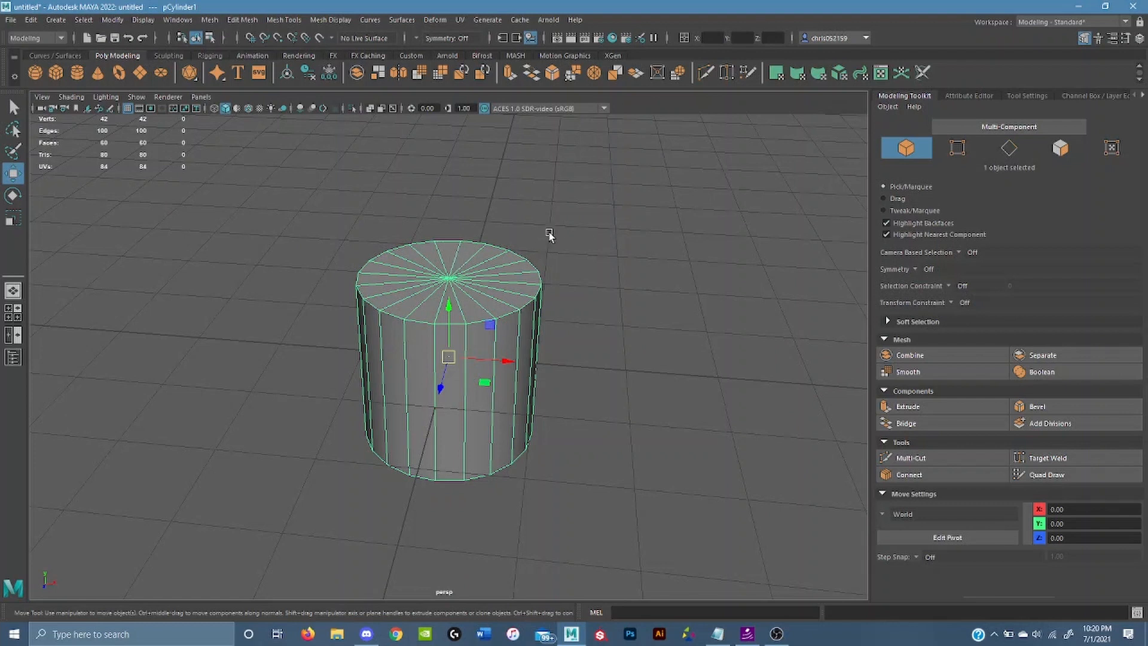
pyautogui.rightClick(494, 196)
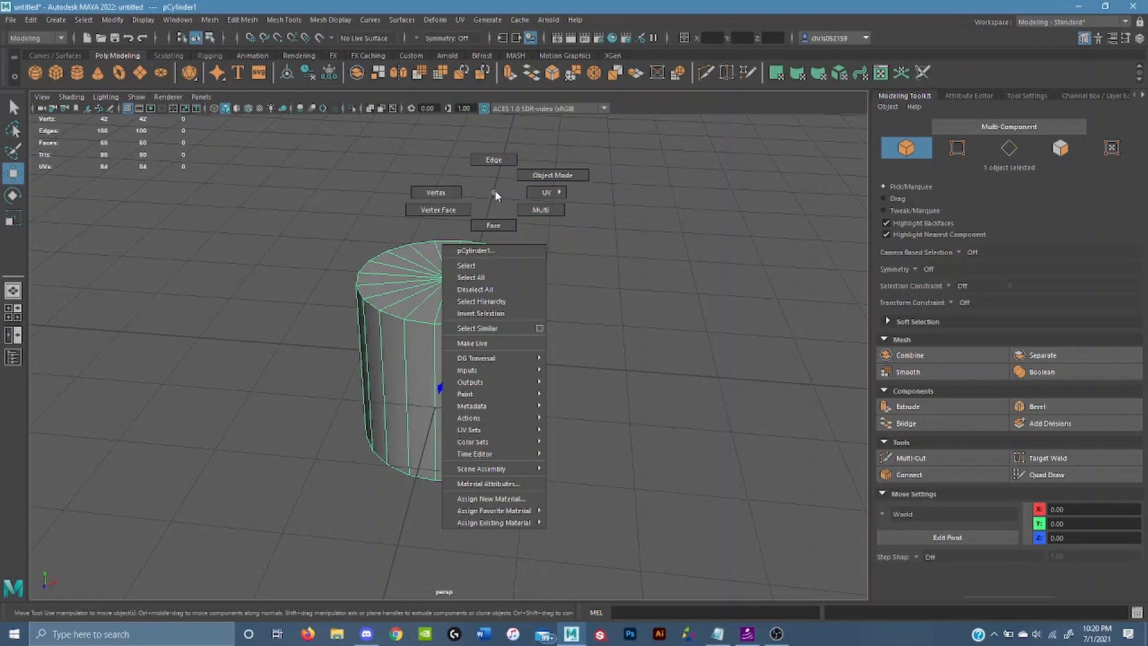
pyautogui.click(534, 183)
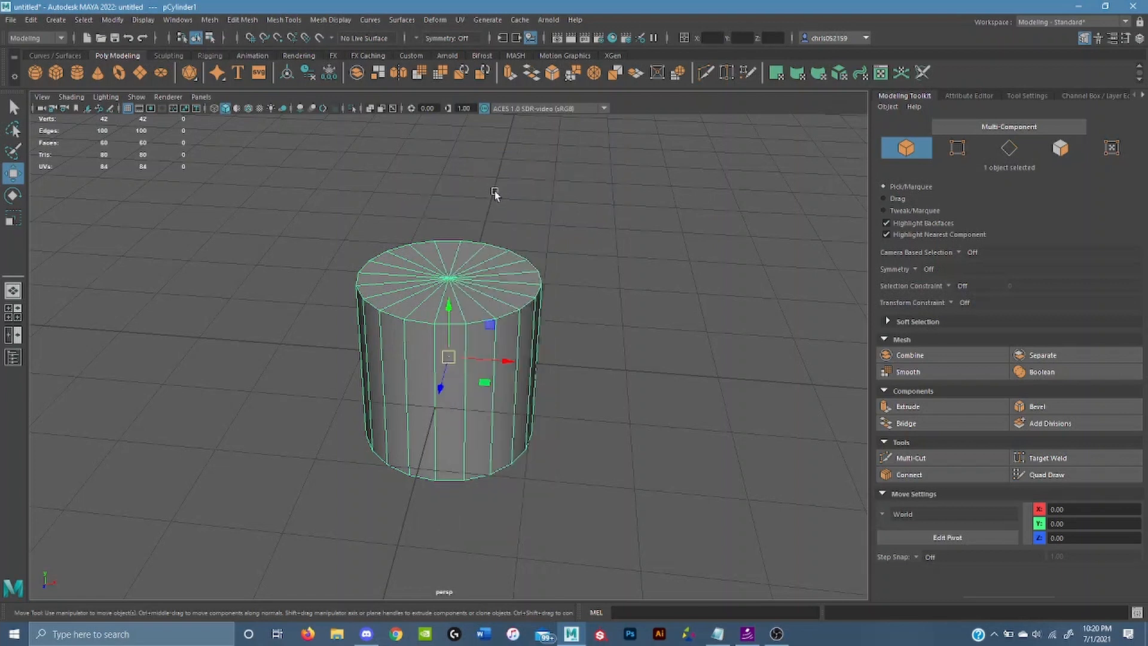
# Switch the cylinder to edge selection and pick a vertical side edge, followed by a radial edge on the top cap
pyautogui.rightClick(535, 190)
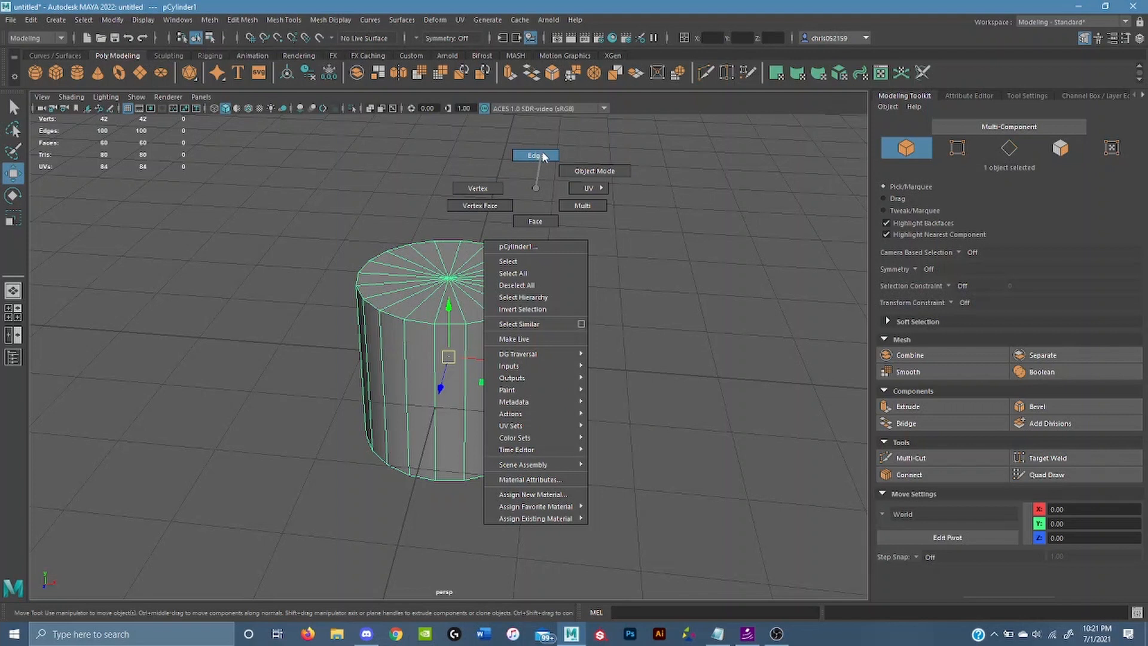
pyautogui.moveTo(544, 157); pyautogui.dragTo(541, 158, button='right')
pyautogui.click(479, 303)
pyautogui.keyDown('alt'); pyautogui.moveTo(472, 295); pyautogui.dragTo(435, 325); pyautogui.keyUp('alt')
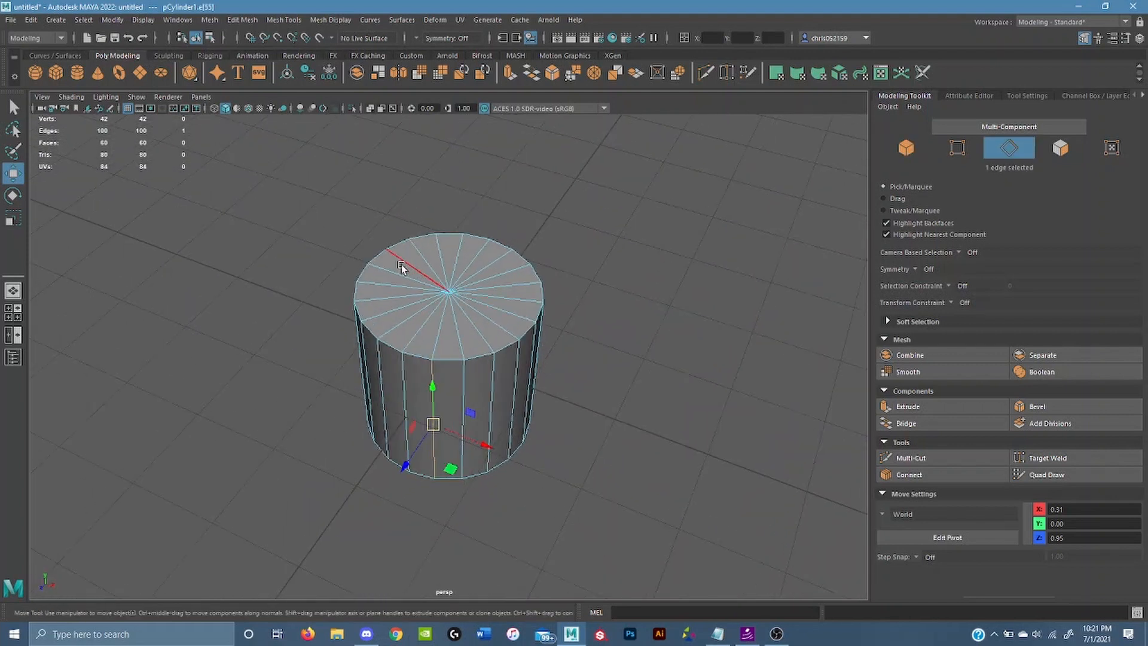
pyautogui.click(389, 313)
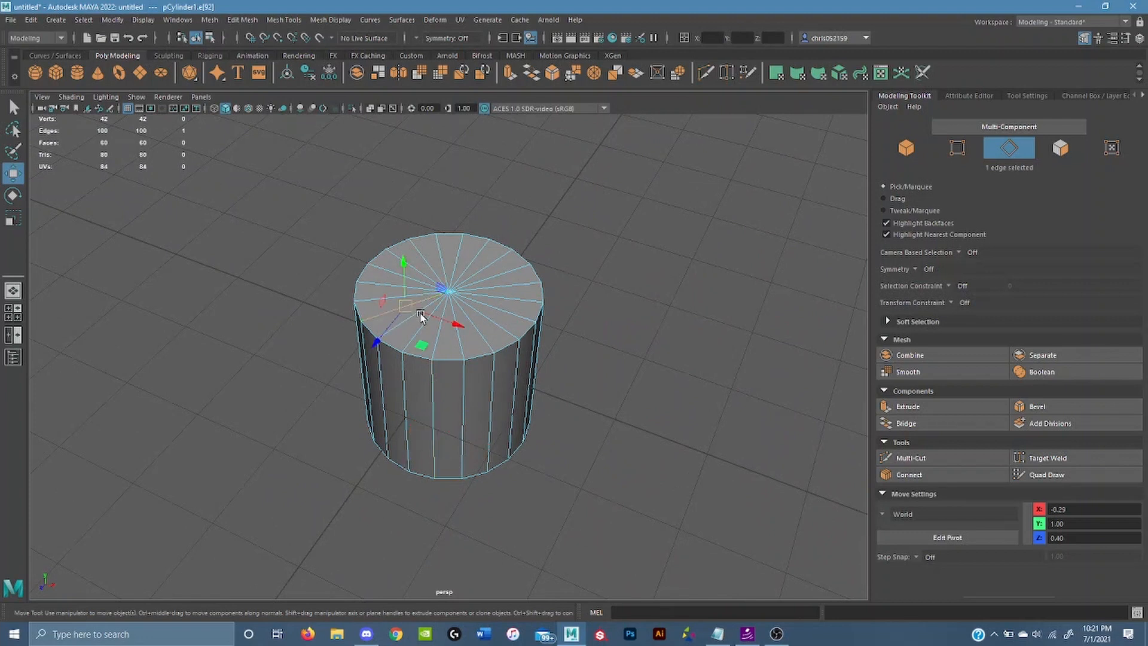
pyautogui.keyDown('alt'); pyautogui.moveTo(435, 301); pyautogui.dragTo(456, 287); pyautogui.keyUp('alt')
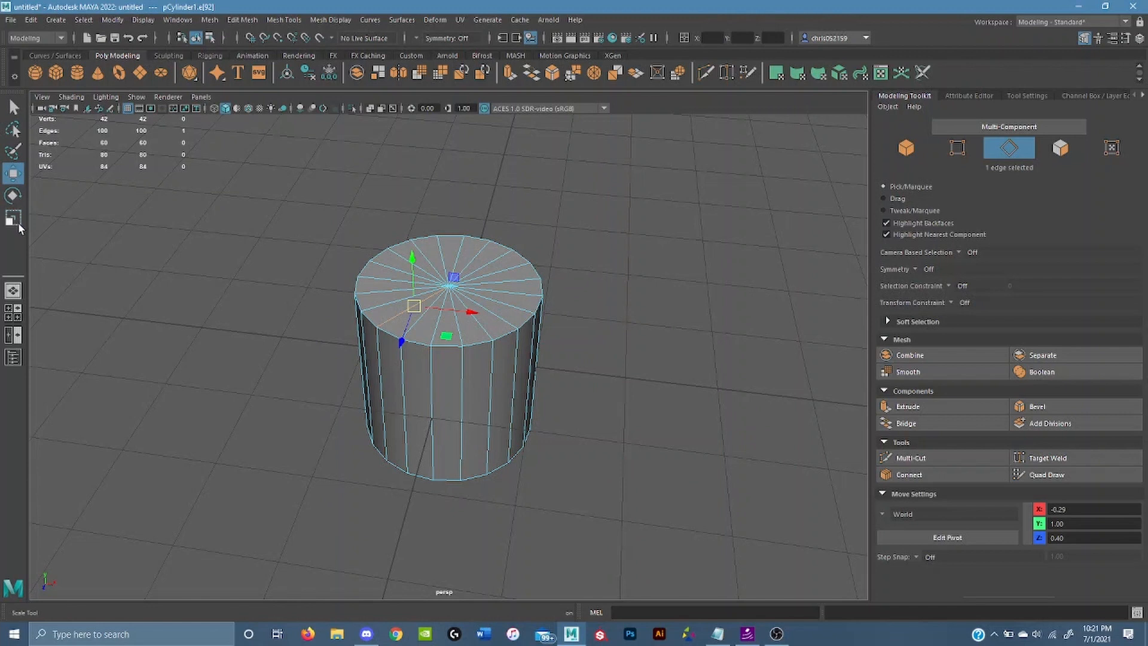
pyautogui.scroll(4, 351, 300)
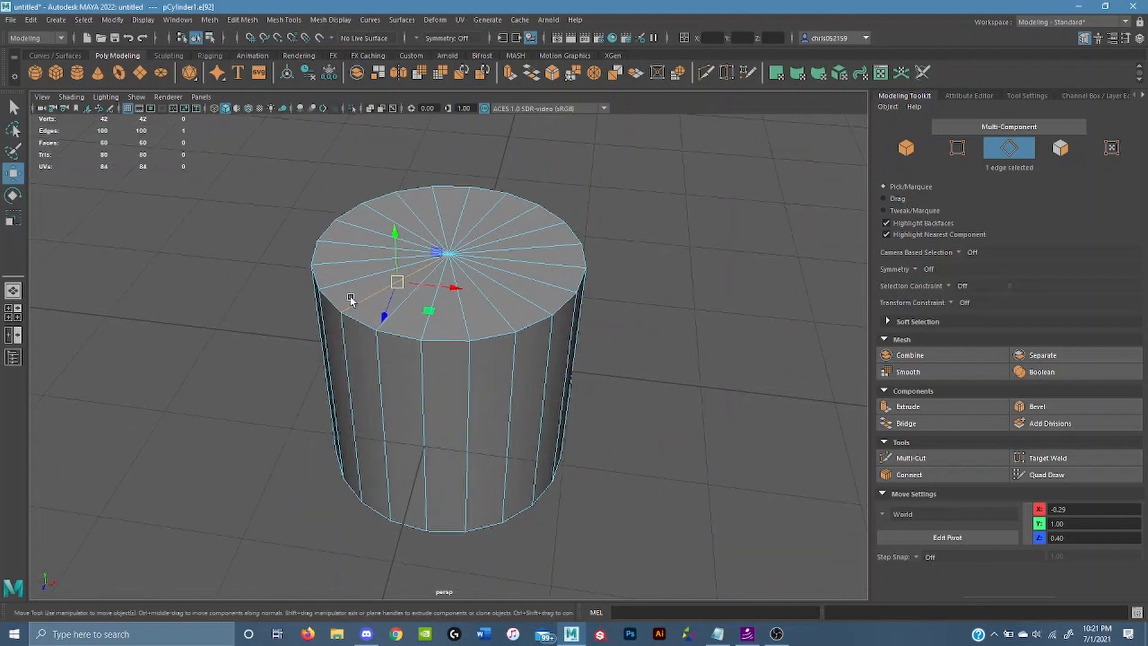
# Clear the edge selection and reselect the same radial edge on the cylinder's top cap
pyautogui.hotkey('ctrl', 'shift', 'z')
pyautogui.scroll(5, 351, 299)
pyautogui.hotkey('alt', 'space')
pyautogui.keyDown('alt'); pyautogui.moveTo(351, 300); pyautogui.dragTo(328, 287); pyautogui.keyUp('alt')
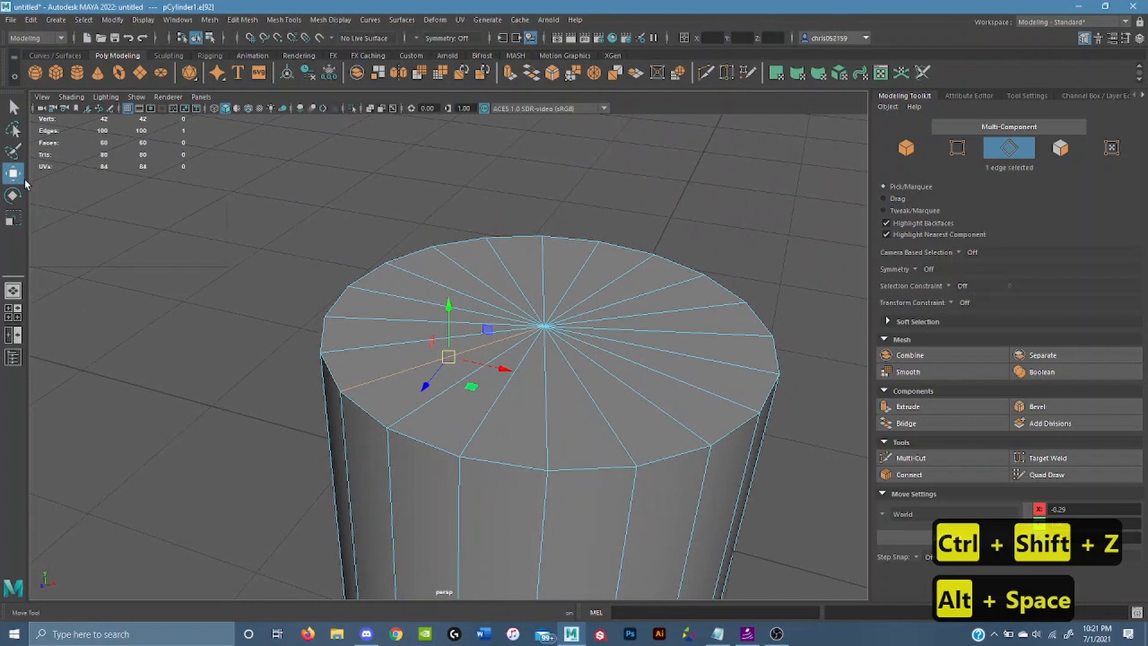
pyautogui.click(323, 262)
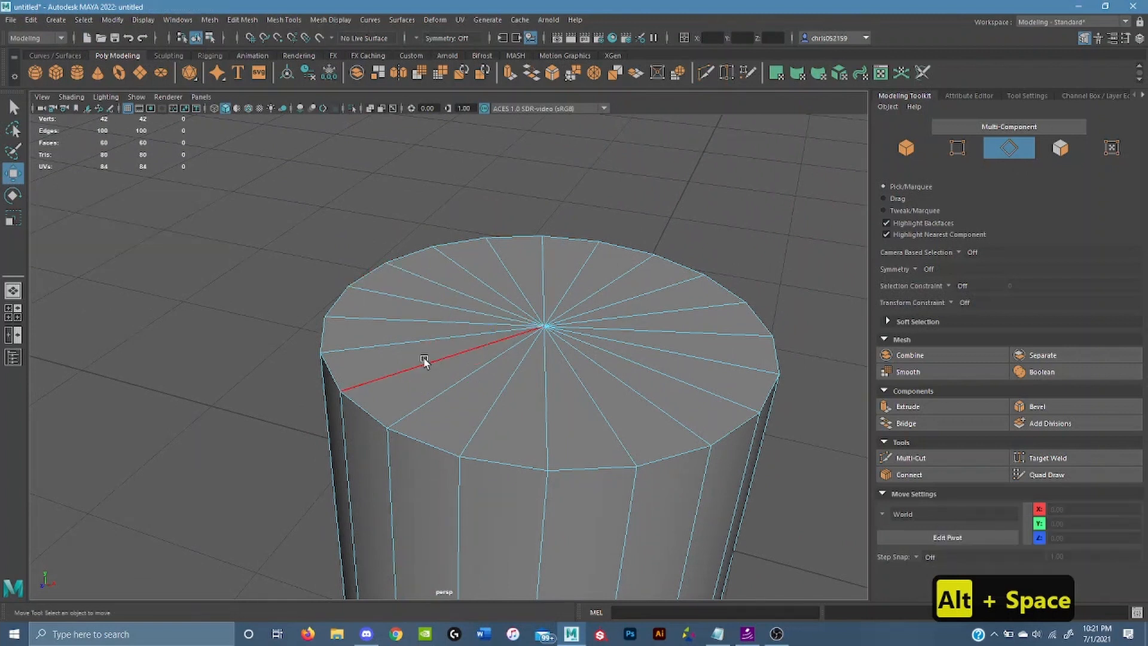
pyautogui.click(440, 360)
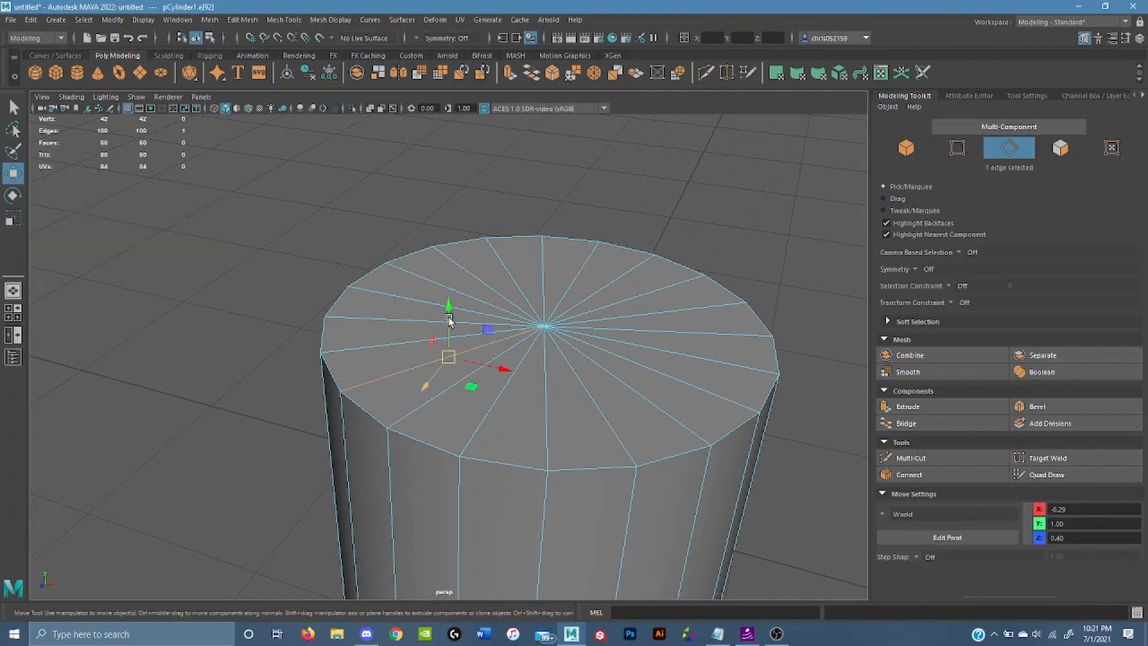
# Try moving the radial edge along the Y and X axes and with the planar handle, and undo the moves
pyautogui.moveTo(448, 303)
pyautogui.mouseDown()
pyautogui.moveTo(444, 257)
pyautogui.moveTo(441, 320)
pyautogui.mouseUp()
pyautogui.moveTo(437, 374); pyautogui.dragTo(483, 373)
pyautogui.hotkey('ctrl', 'z')
pyautogui.hotkey('ctrl', 'z')
pyautogui.hotkey('ctrl', 'z')
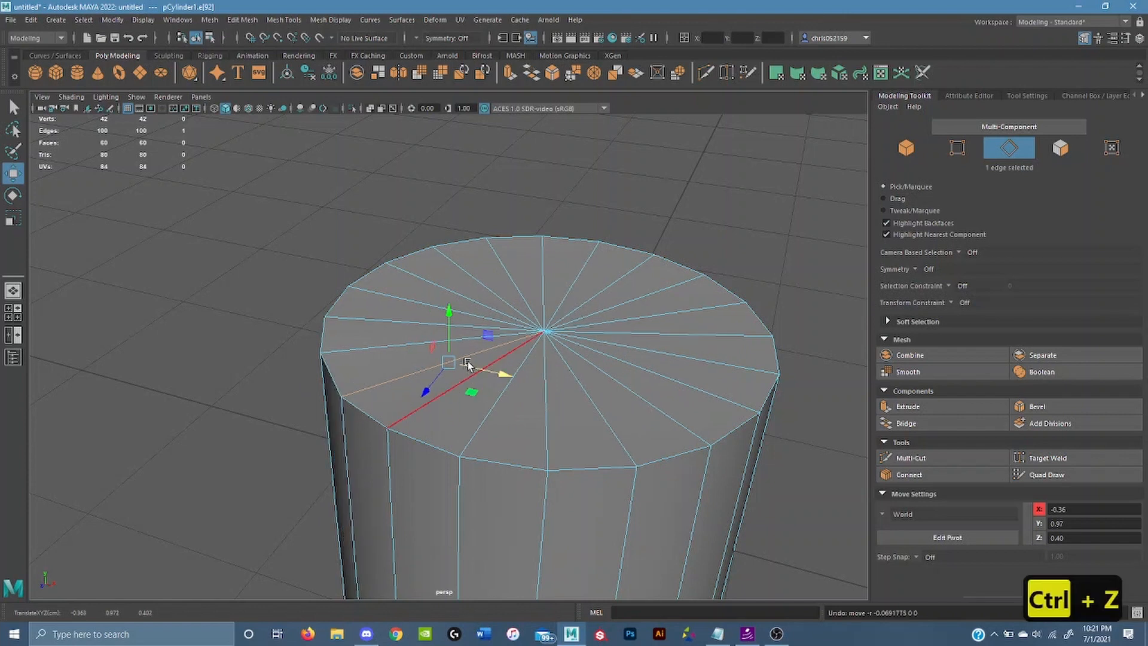
pyautogui.hotkey('ctrl', 'z')
pyautogui.hotkey('ctrl', 'z')
pyautogui.hotkey('ctrl', 'z')
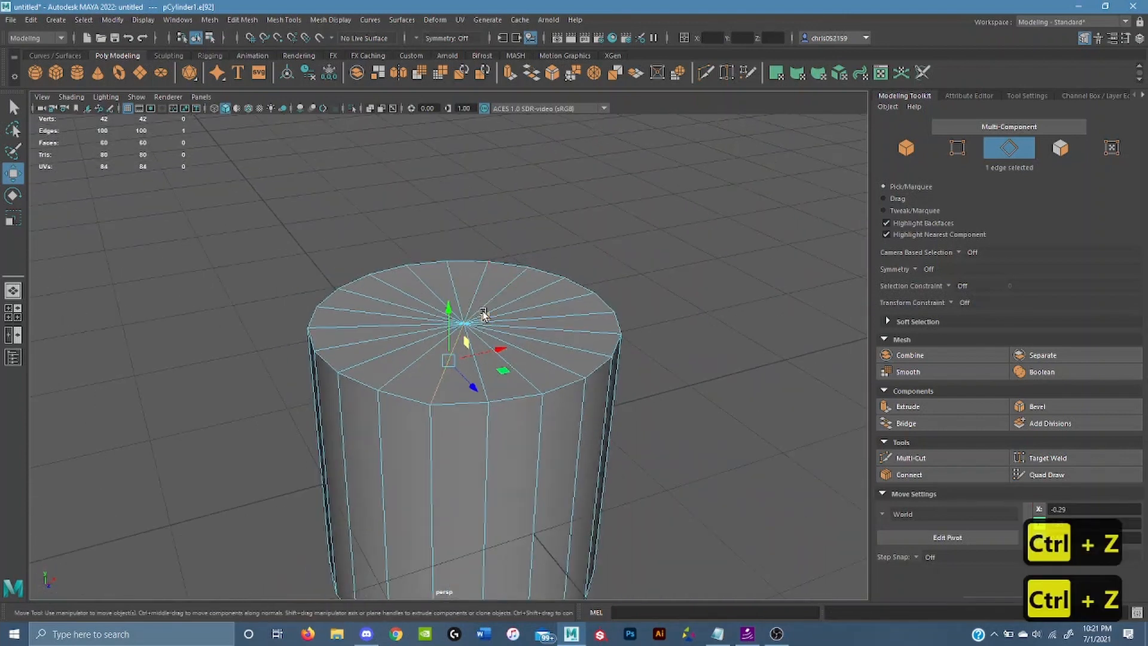
pyautogui.hotkey('ctrl', 'z')
pyautogui.hotkey('ctrl', 'z')
pyautogui.hotkey('ctrl', 'z')
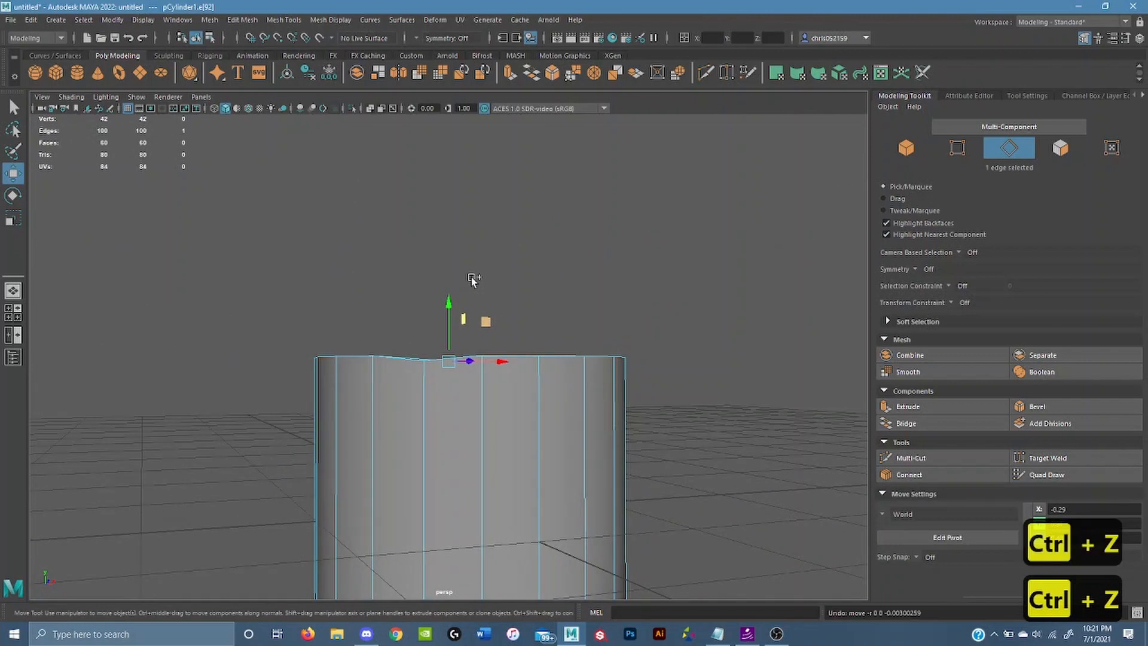
pyautogui.hotkey('ctrl', 'z')
pyautogui.keyDown('alt'); pyautogui.moveTo(440, 311); pyautogui.dragTo(378, 369); pyautogui.keyUp('alt')
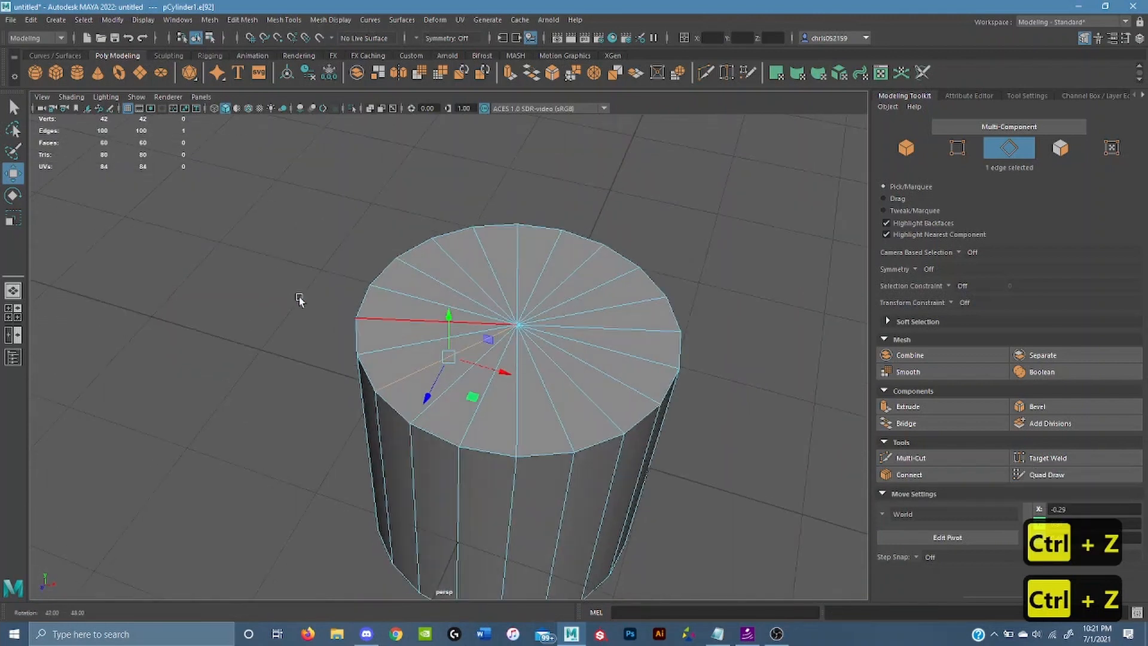
# Try rotating the radial edge with the Rotate tool around different axes, and undo each rotation
pyautogui.click(12, 195)
pyautogui.keyDown('alt'); pyautogui.moveTo(320, 276); pyautogui.dragTo(547, 328); pyautogui.keyUp('alt')
pyautogui.hotkey('ctrl', 'z')
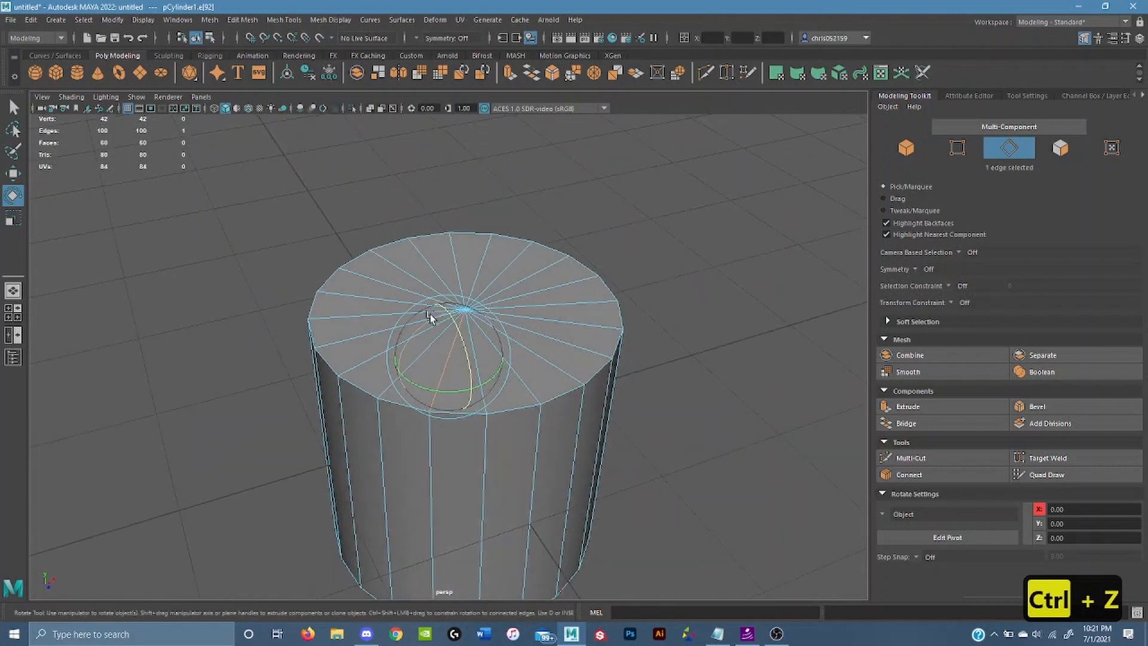
pyautogui.keyDown('alt'); pyautogui.moveTo(411, 333); pyautogui.dragTo(525, 347); pyautogui.keyUp('alt')
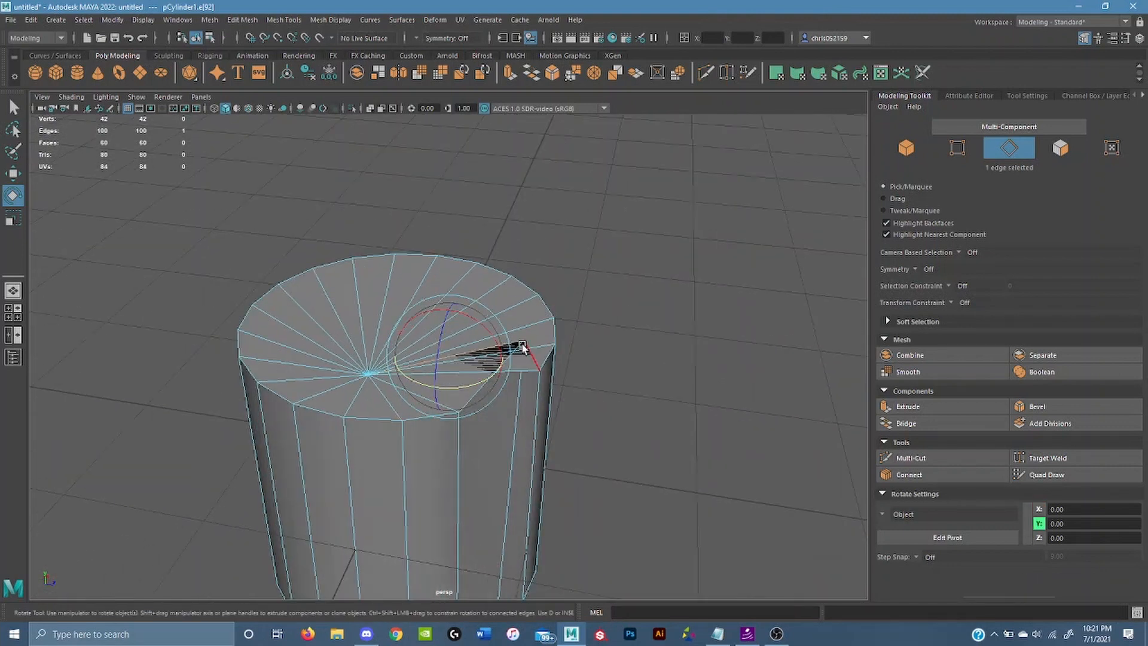
pyautogui.hotkey('ctrl', 'z')
pyautogui.keyDown('alt'); pyautogui.moveTo(475, 298); pyautogui.dragTo(391, 326); pyautogui.keyUp('alt')
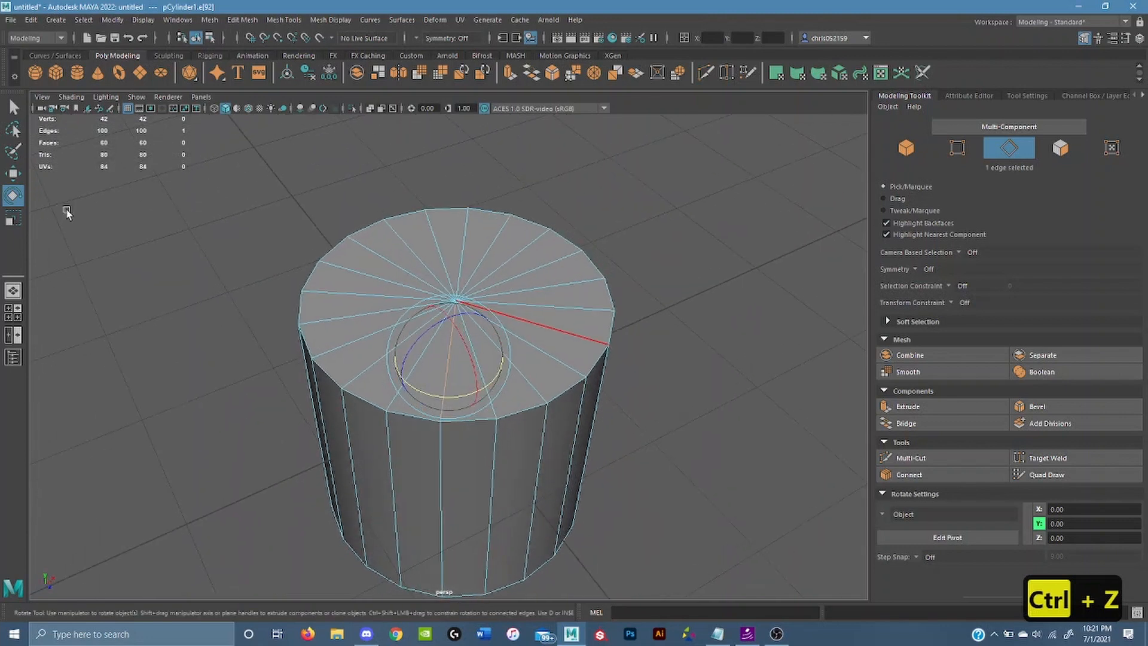
# Try scaling the radial edge with the Scale tool's centre and axis handles, and undo the scaling
pyautogui.click(20, 222)
pyautogui.moveTo(449, 357); pyautogui.dragTo(493, 347)
pyautogui.keyDown('alt'); pyautogui.moveTo(493, 351); pyautogui.dragTo(371, 310); pyautogui.keyUp('alt')
pyautogui.moveTo(448, 307); pyautogui.dragTo(551, 306)
pyautogui.hotkey('ctrl', 'z')
pyautogui.hotkey('ctrl', 'z')
# Switch to vertex selection, try moving vertices on the top rim with the Move tool, and undo the moves
pyautogui.moveTo(552, 304); pyautogui.dragTo(485, 313, button='right')
pyautogui.press('w')
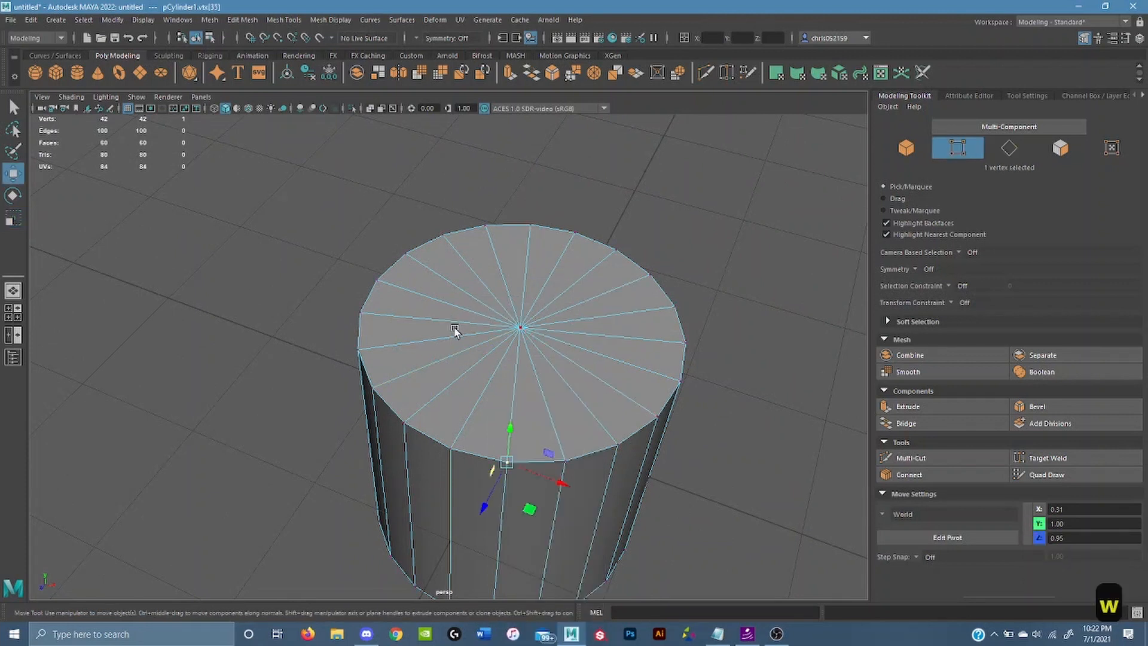
pyautogui.keyDown('alt'); pyautogui.moveTo(457, 328); pyautogui.dragTo(410, 399); pyautogui.keyUp('alt')
pyautogui.hotkey('ctrl', 'z')
pyautogui.click(510, 361)
pyautogui.hotkey('ctrl', 'z')
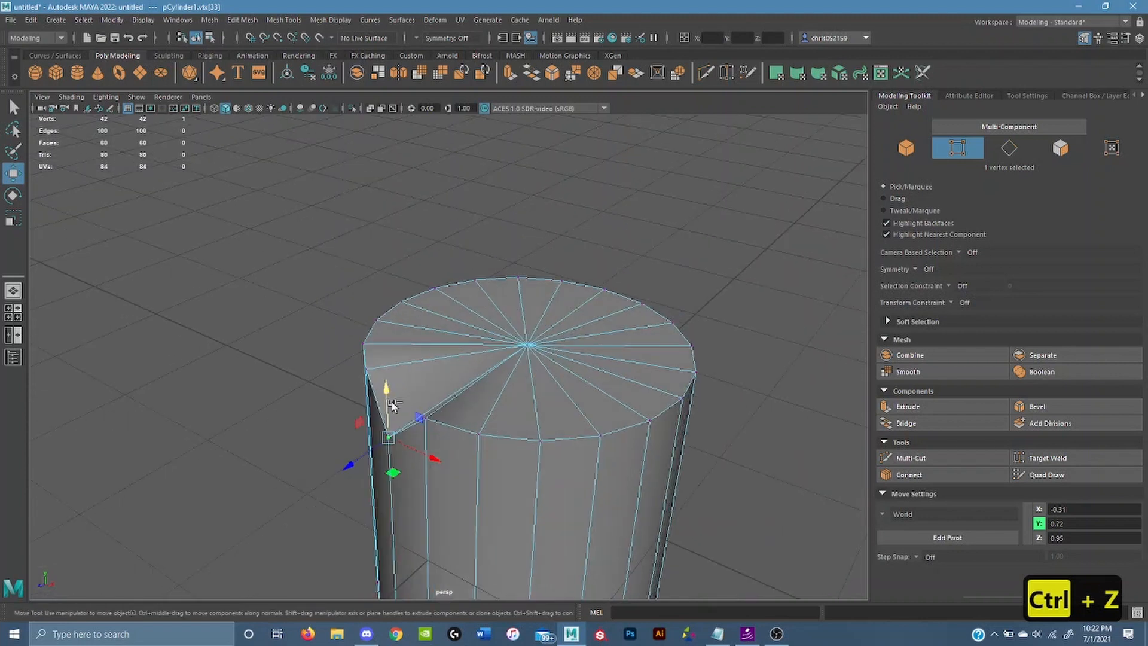
pyautogui.hotkey('ctrl', 'z')
# Switch to face selection, try moving one side face of the cylinder along the Z axis, and undo the move
pyautogui.press('f')
pyautogui.scroll(-5, 528, 374)
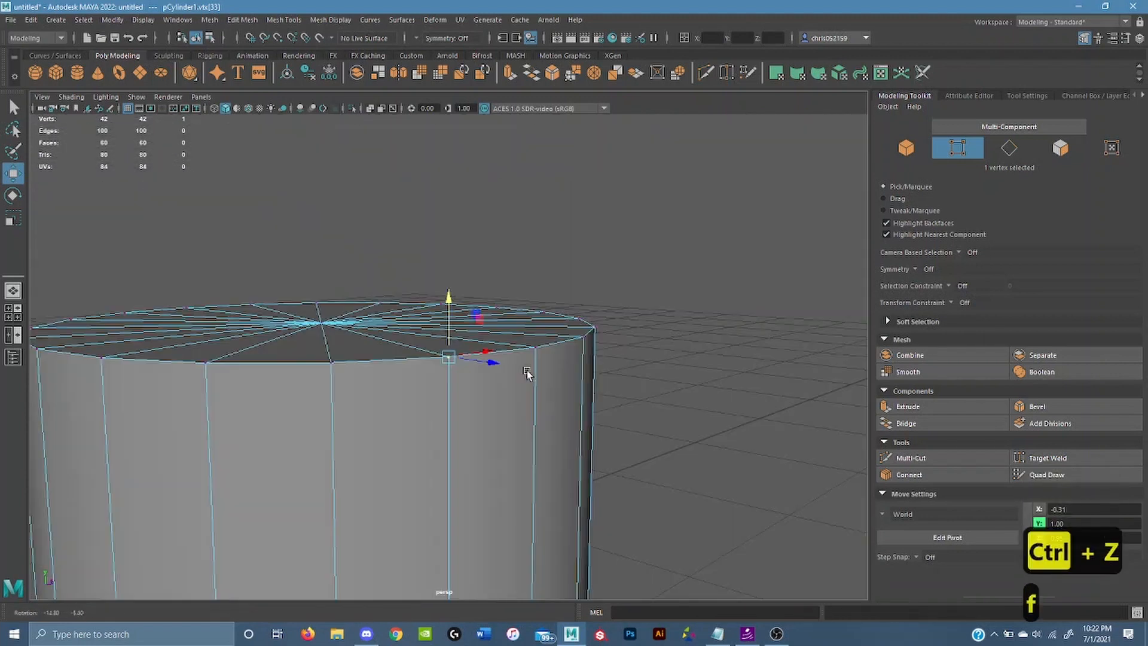
pyautogui.keyDown('alt'); pyautogui.moveTo(528, 375); pyautogui.dragTo(371, 341); pyautogui.keyUp('alt')
pyautogui.rightClick(371, 341)
pyautogui.click(372, 337)
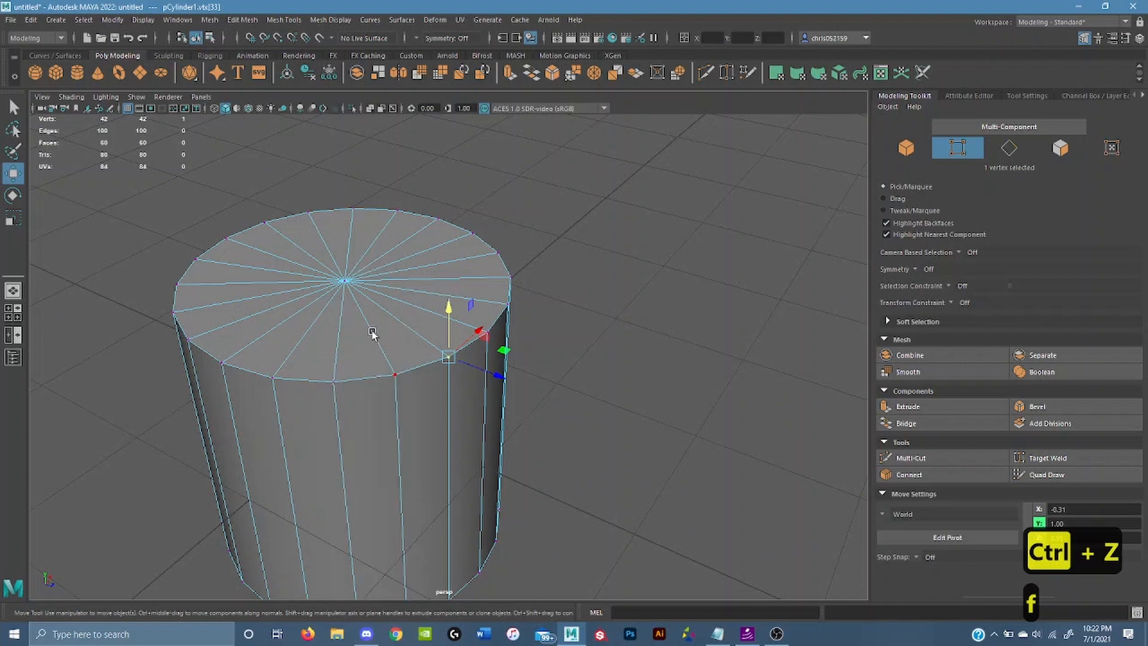
pyautogui.click(473, 397)
pyautogui.moveTo(501, 496); pyautogui.dragTo(466, 472)
pyautogui.hotkey('ctrl', 'z')
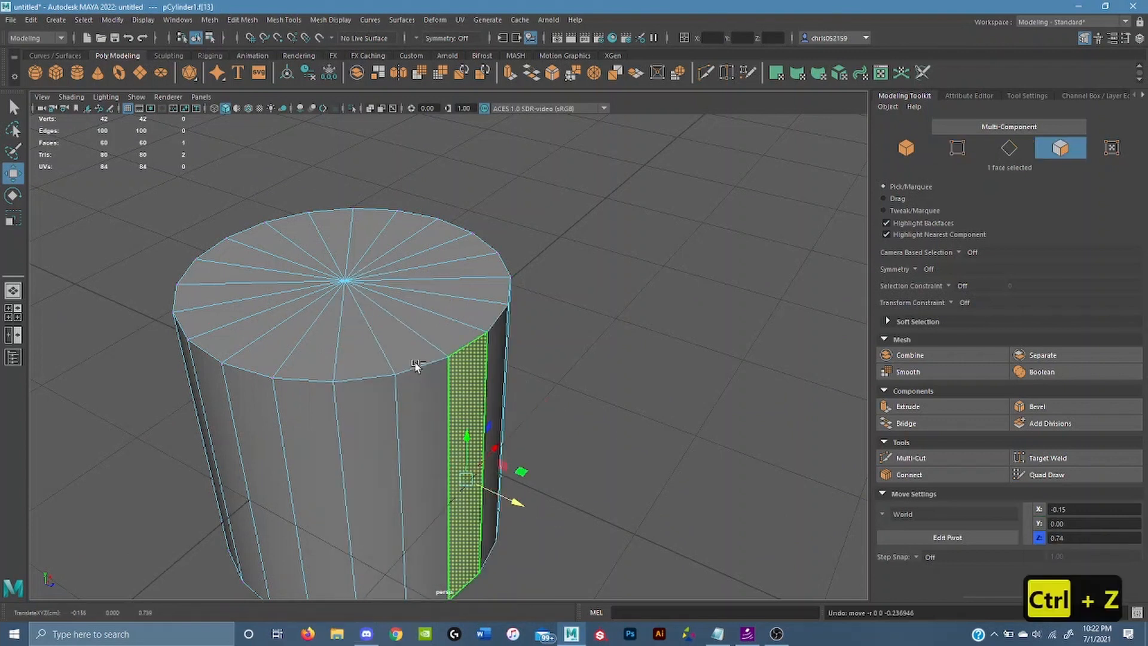
# Cycle the cylinder's selection mode through edge, face and vertex, ending in object mode
pyautogui.moveTo(385, 308); pyautogui.dragTo(450, 281, button='right')
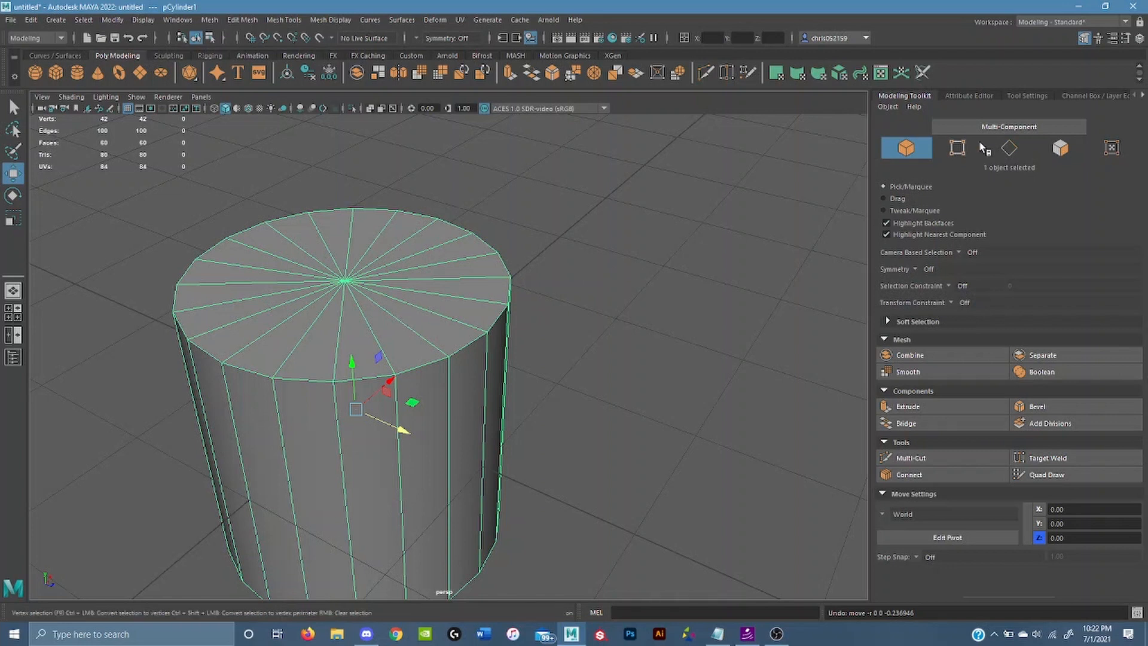
pyautogui.moveTo(428, 272); pyautogui.dragTo(436, 231, button='right')
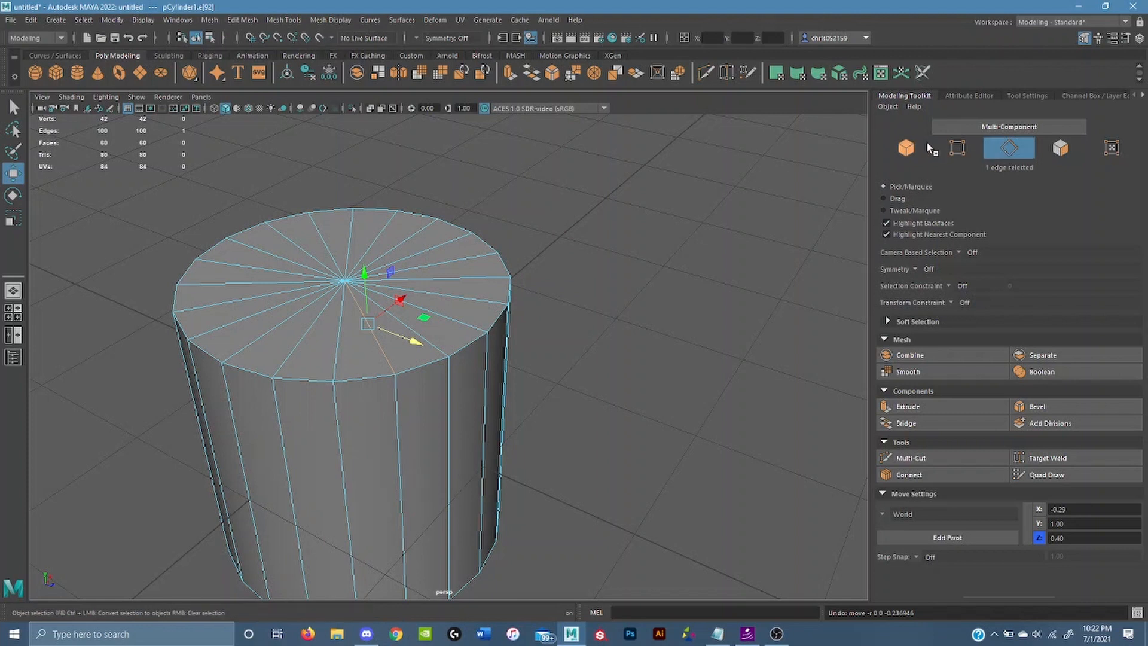
pyautogui.click(1061, 148)
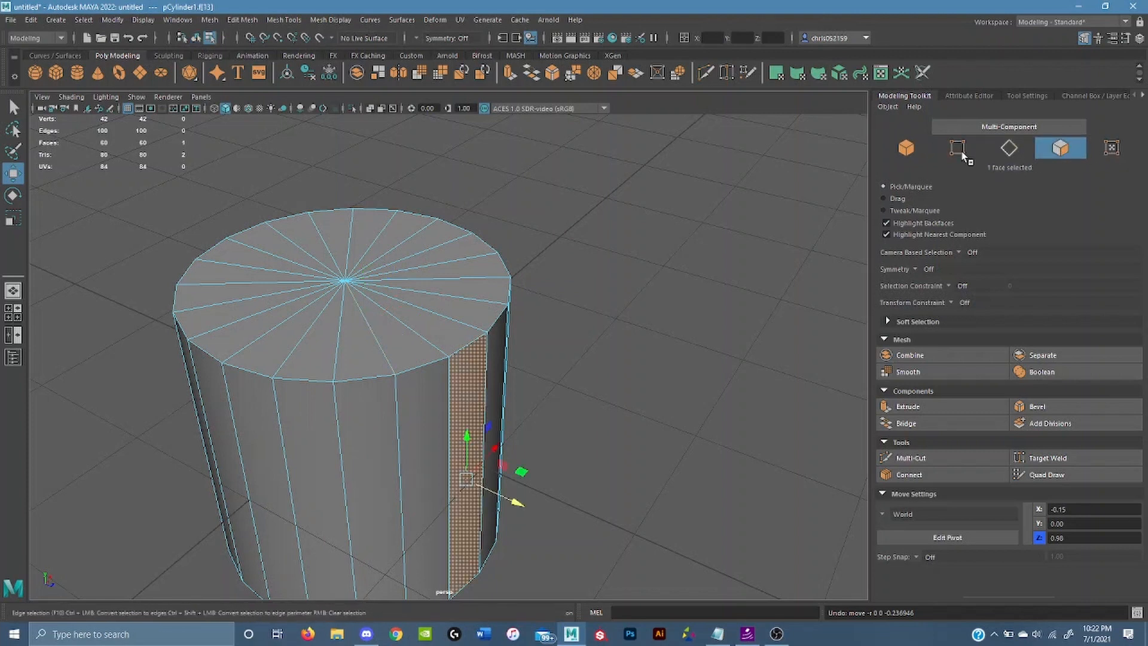
pyautogui.click(1010, 149)
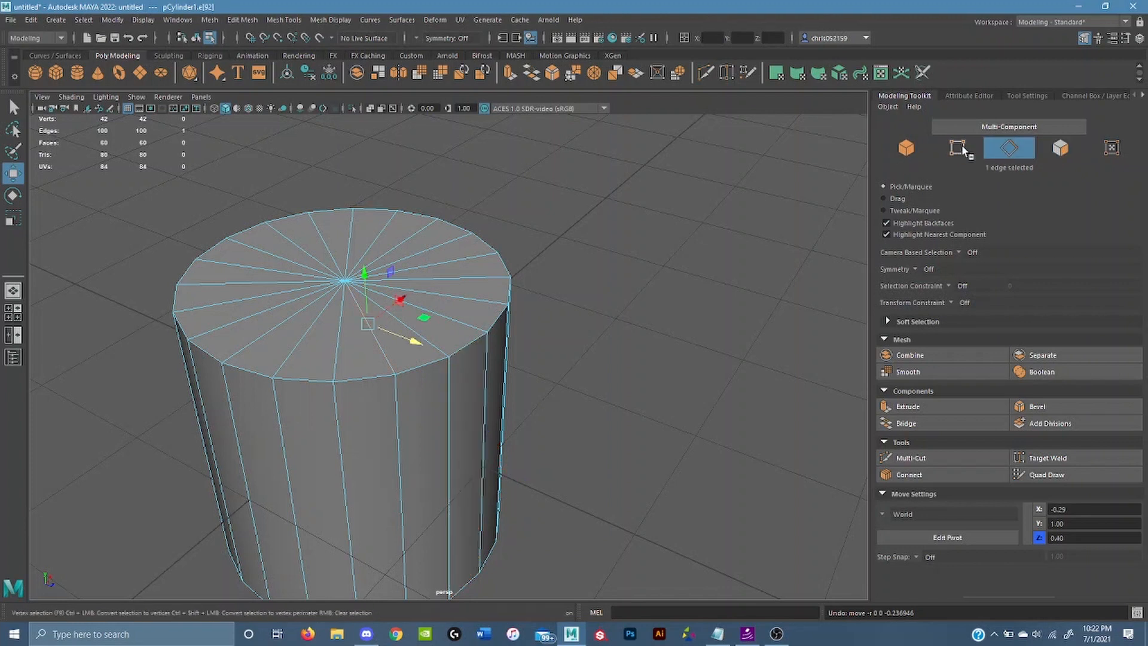
pyautogui.click(960, 148)
pyautogui.click(1009, 153)
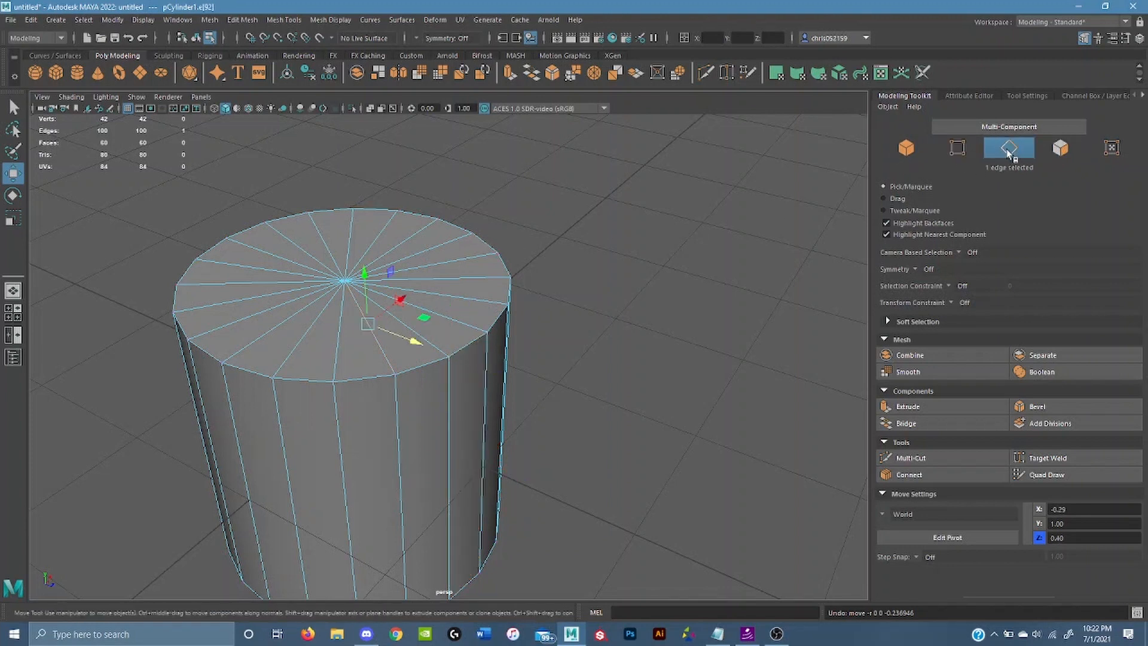
pyautogui.keyDown('alt'); pyautogui.moveTo(526, 298); pyautogui.dragTo(654, 352); pyautogui.keyUp('alt')
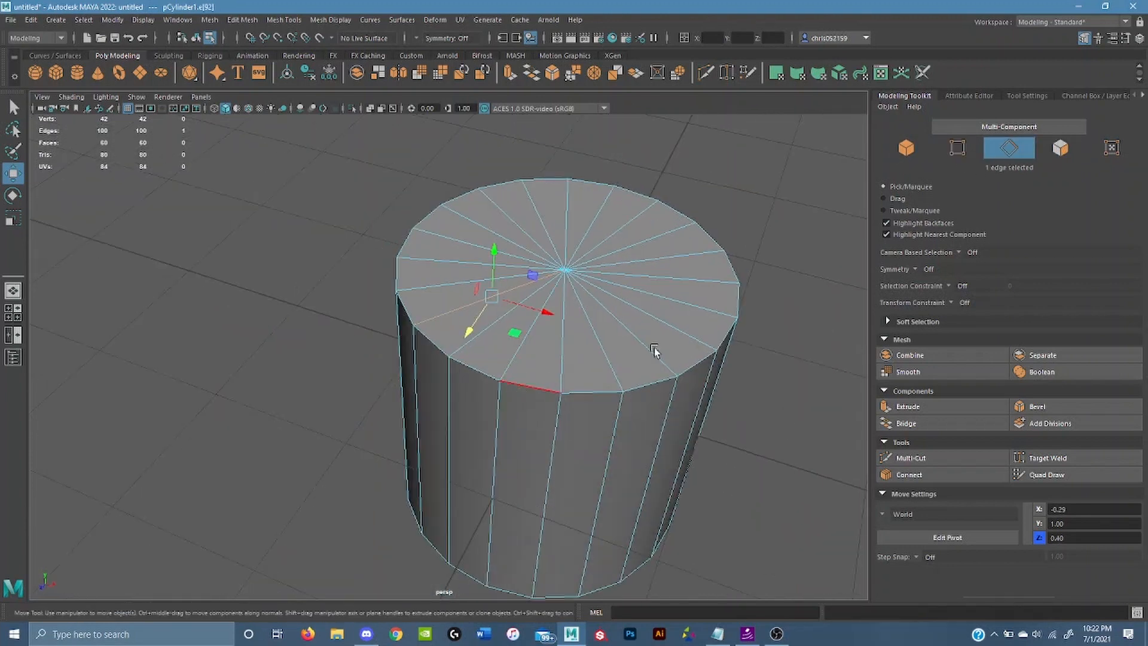
pyautogui.click(1063, 150)
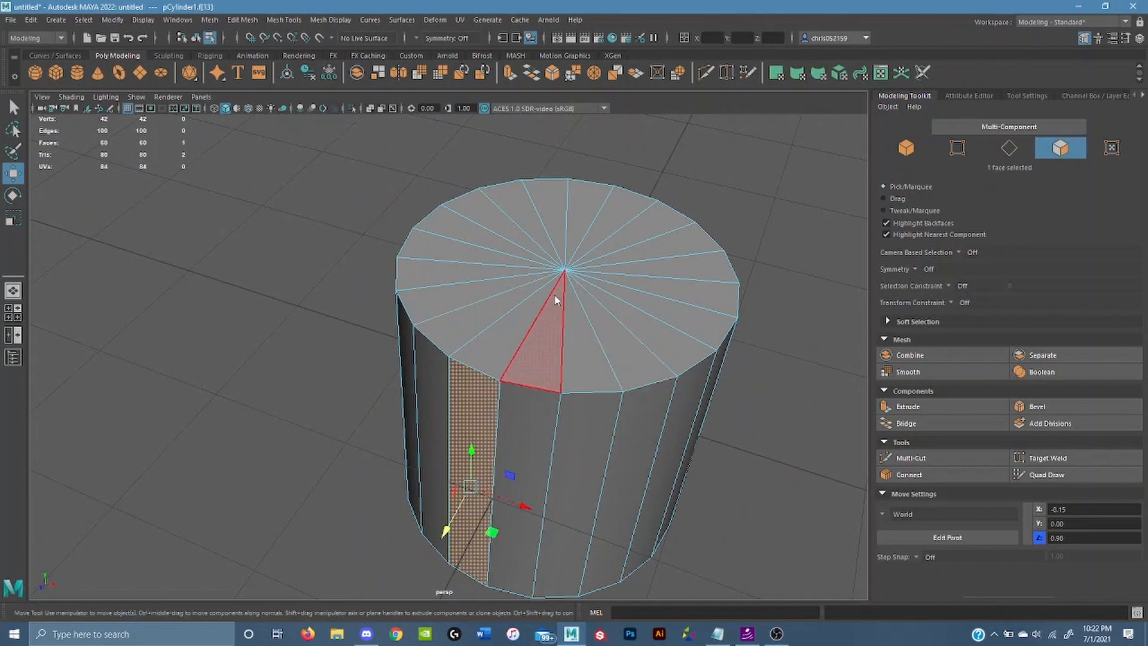
pyautogui.moveTo(556, 299); pyautogui.dragTo(616, 265, button='right')
# Delete the cylinder and create a new default polygon cylinder at the origin
pyautogui.scroll(-2, 616, 264)
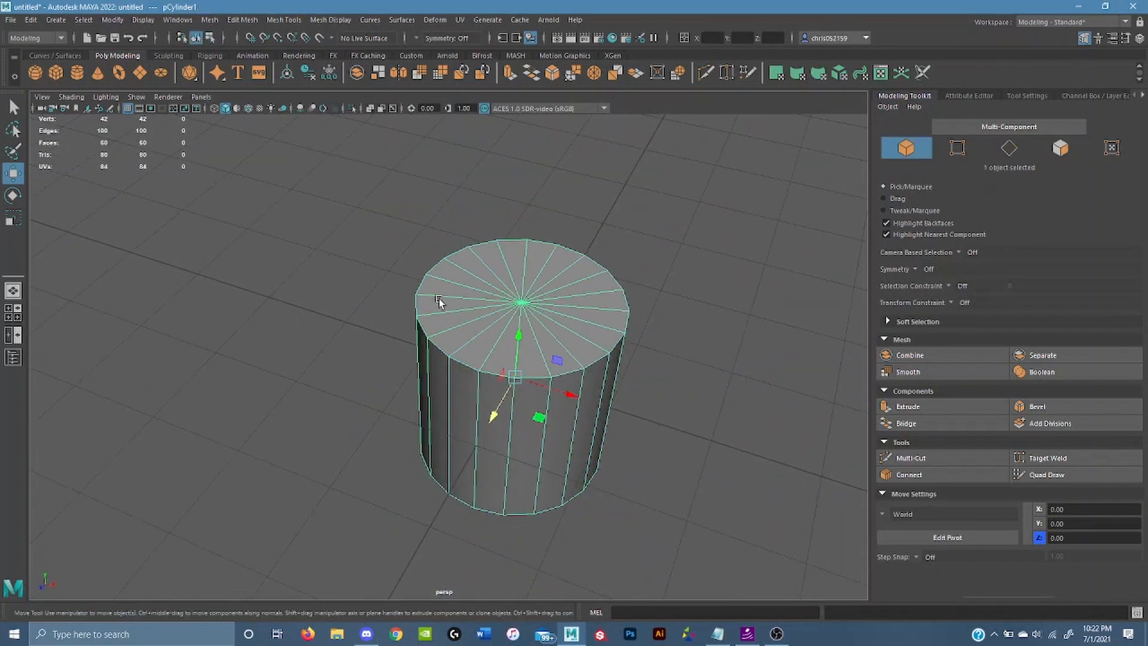
pyautogui.keyDown('alt'); pyautogui.moveTo(438, 301); pyautogui.dragTo(522, 275); pyautogui.keyUp('alt')
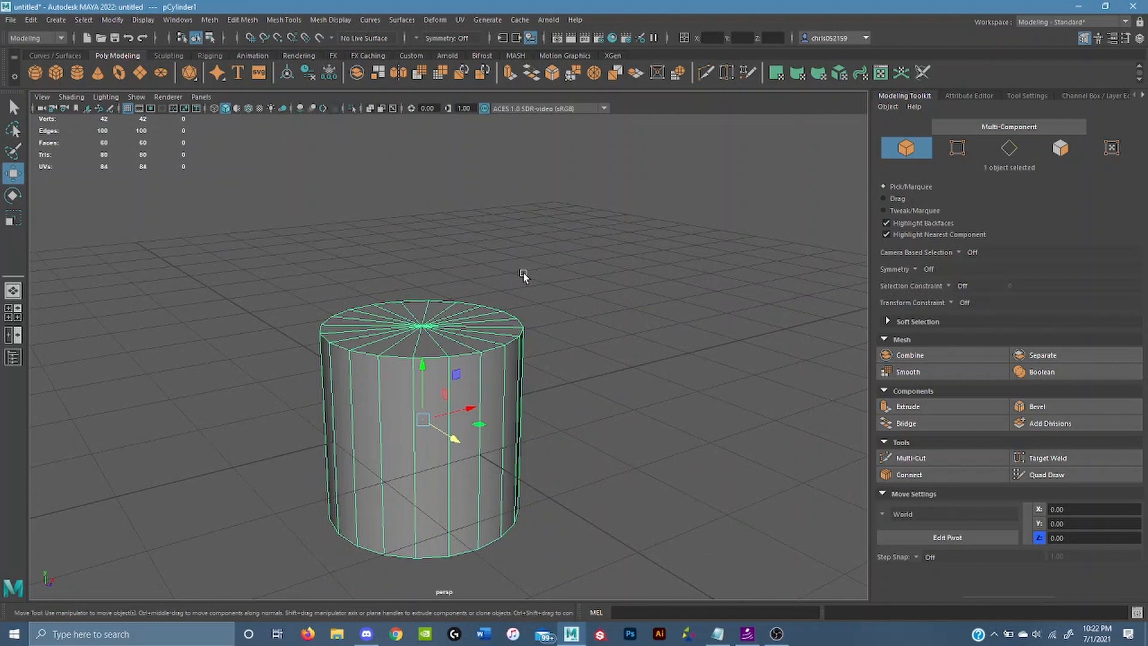
pyautogui.press('Delete')
pyautogui.keyDown('alt'); pyautogui.moveTo(523, 273); pyautogui.dragTo(461, 289); pyautogui.keyUp('alt')
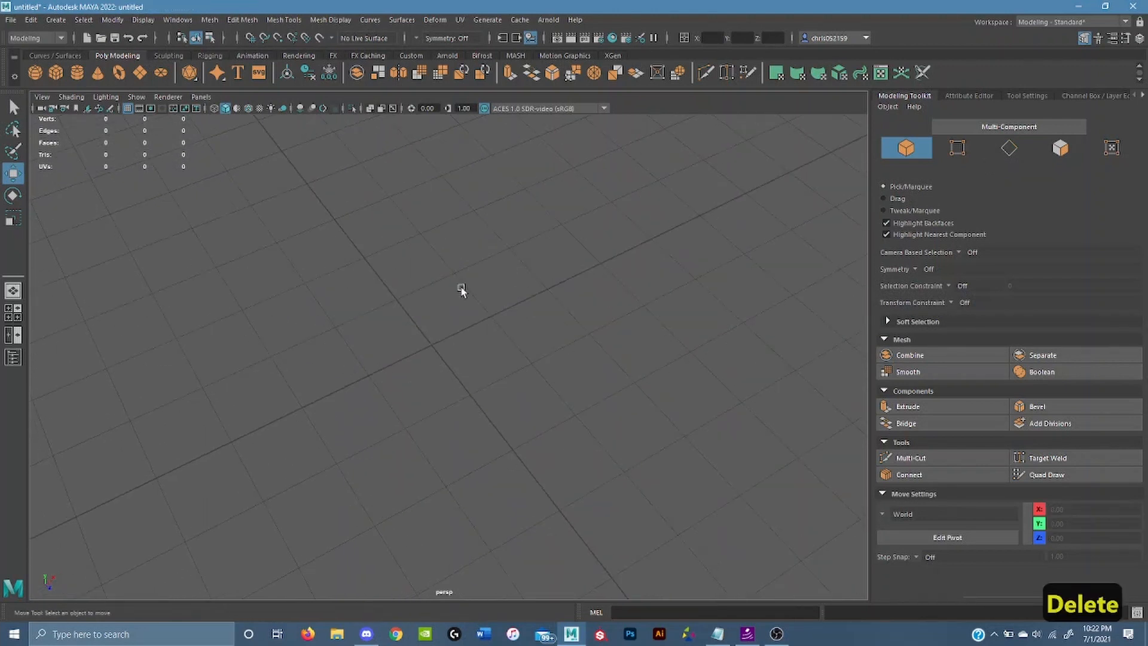
pyautogui.click(77, 73)
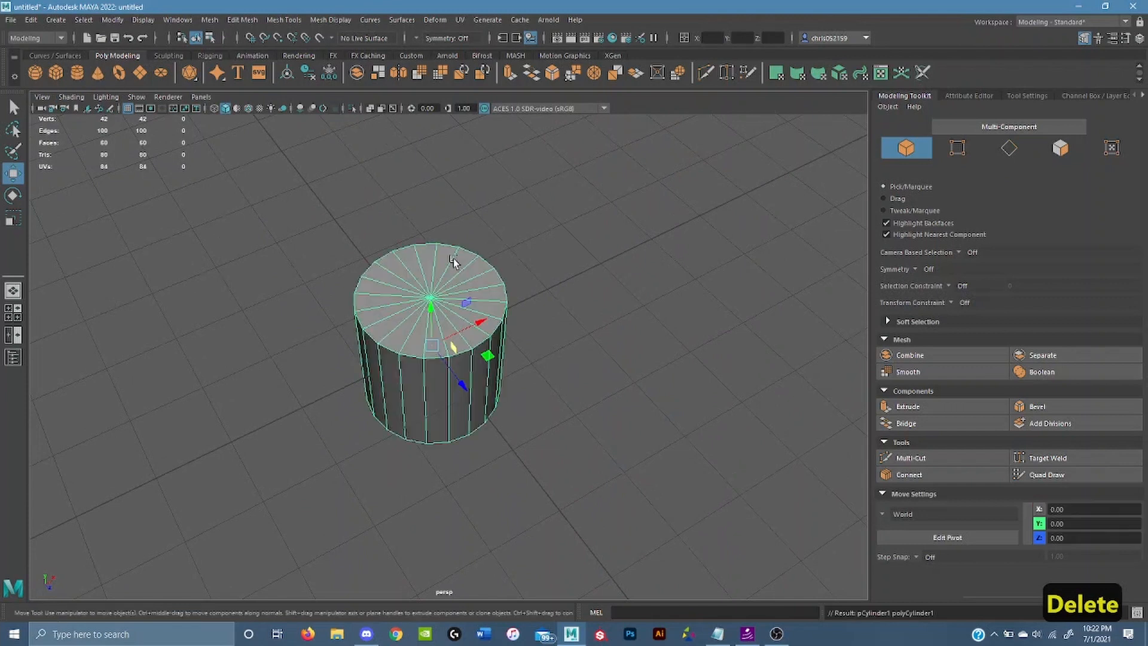
# Delete the polygon cylinder to leave the scene empty
pyautogui.press('f')
pyautogui.scroll(-5, 464, 268)
pyautogui.keyDown('alt'); pyautogui.moveTo(454, 269); pyautogui.dragTo(462, 247); pyautogui.keyUp('alt')
pyautogui.press('Delete')
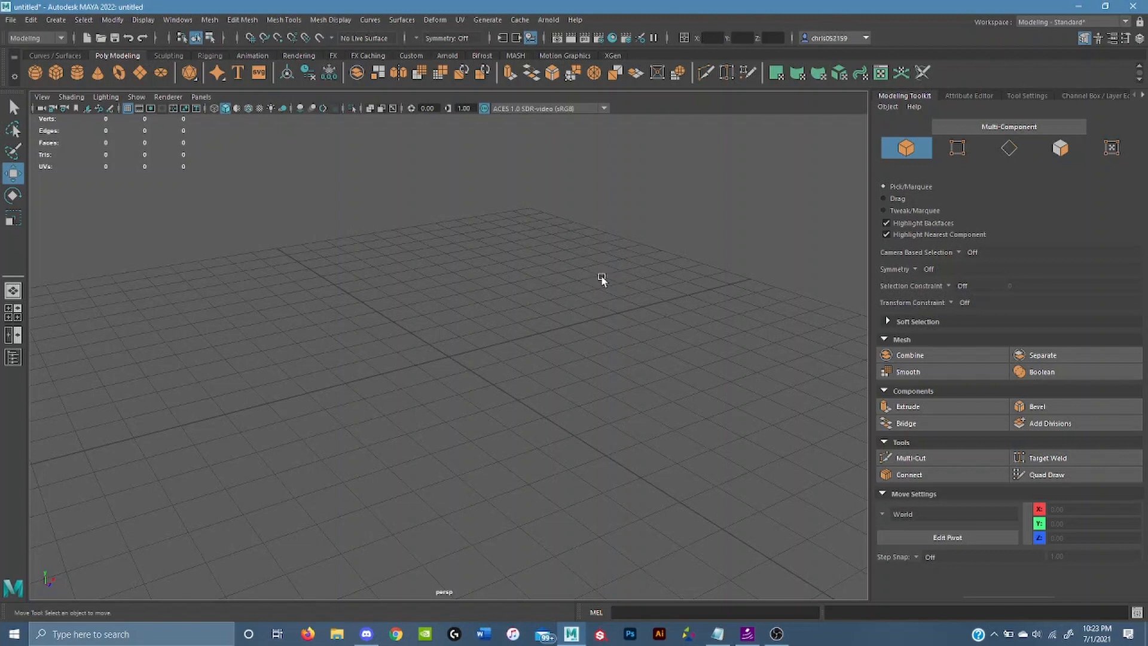
pyautogui.click(1078, 6)
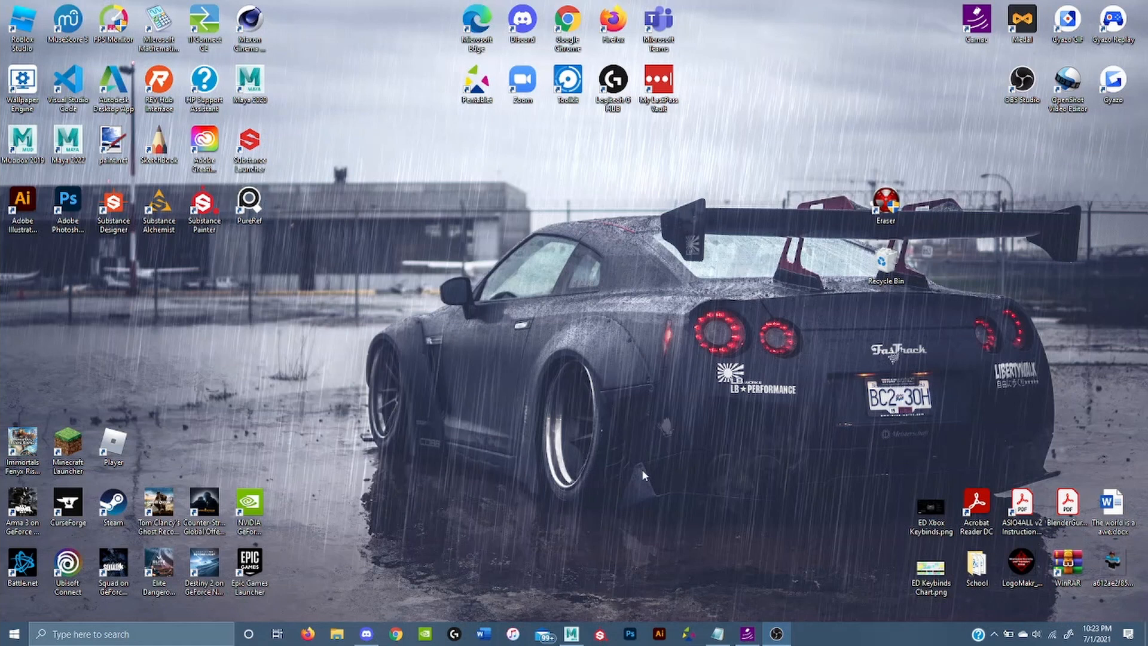
pyautogui.click(571, 634)
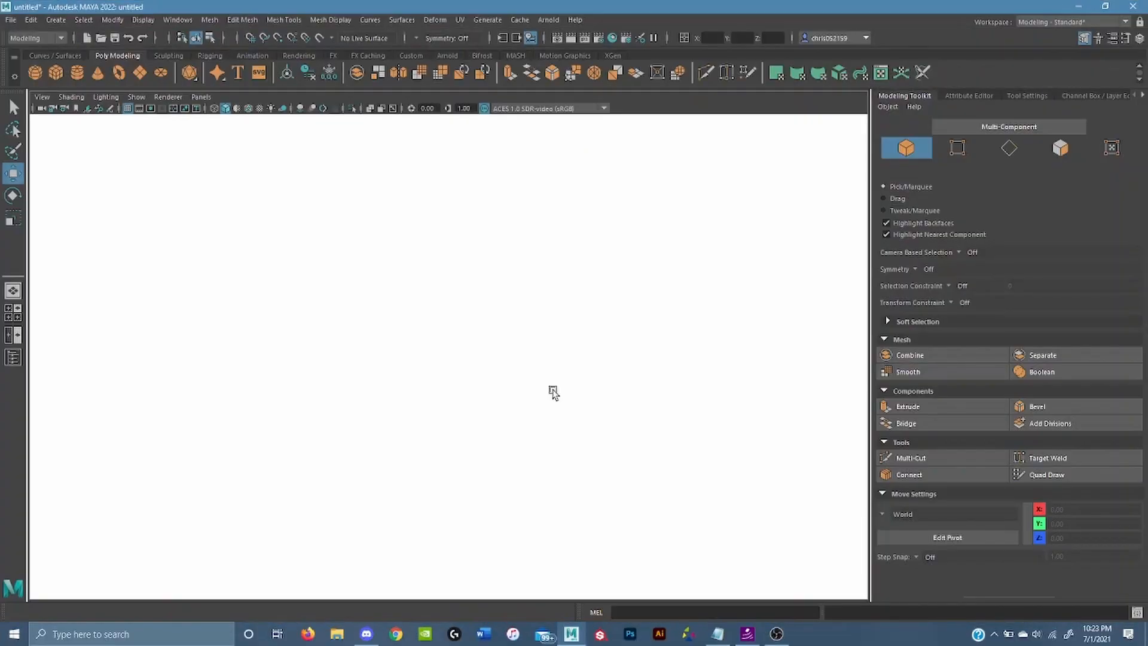
pyautogui.scroll(-5, 536, 377)
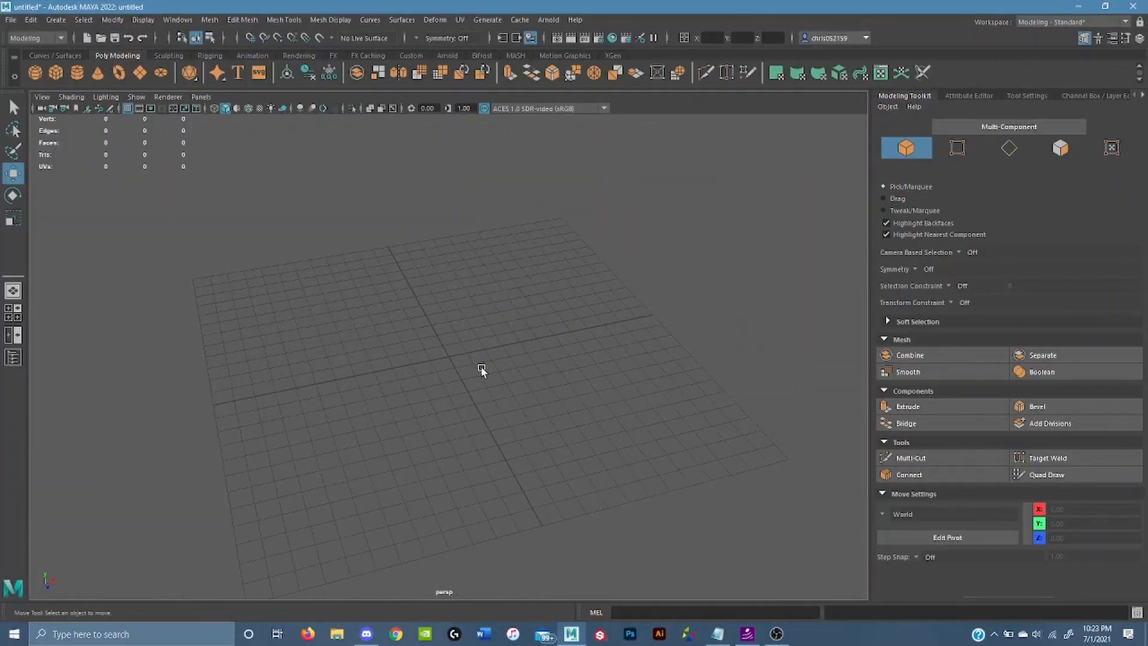
pyautogui.scroll(4, 482, 374)
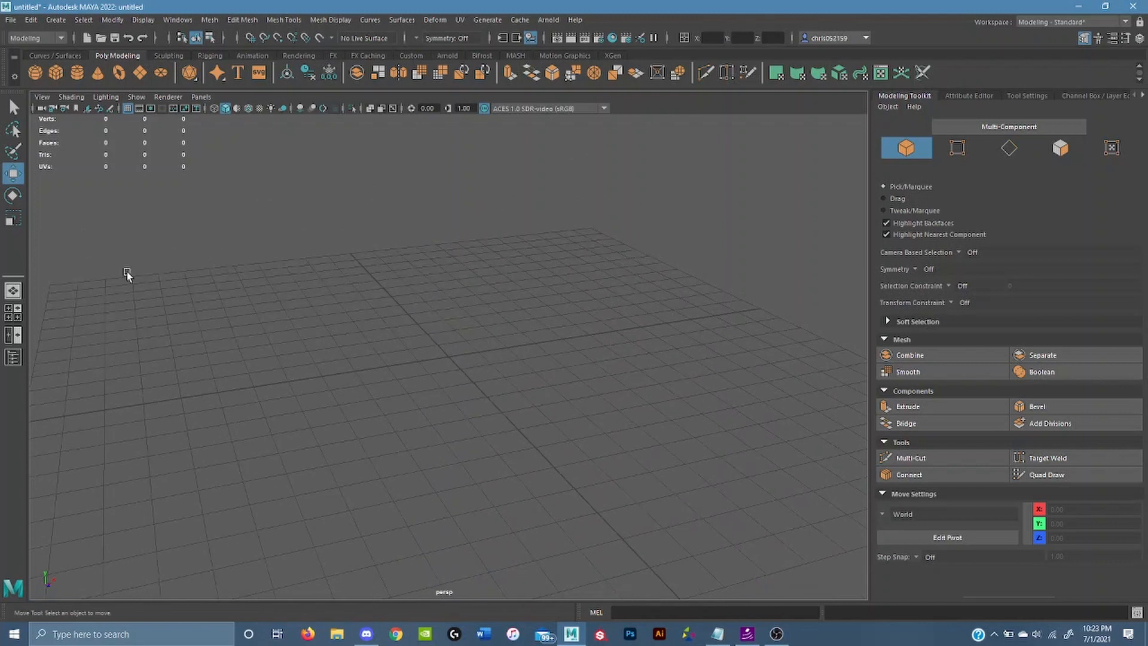
# Create a free image plane at the origin to hold a reference image
pyautogui.click(57, 20)
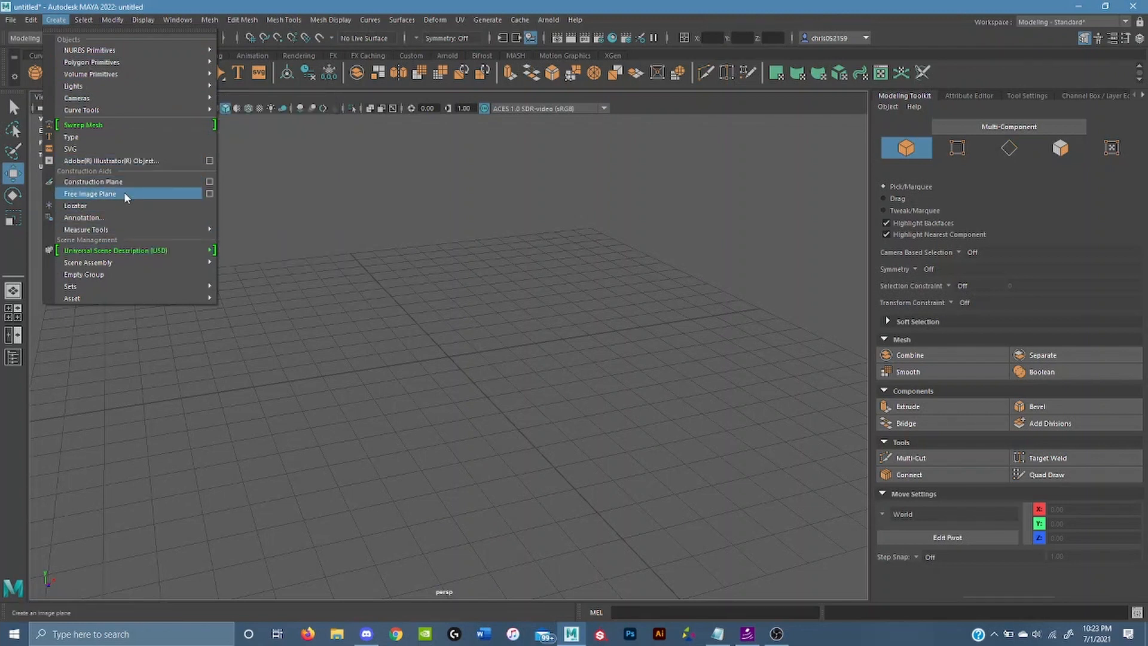
pyautogui.click(179, 196)
pyautogui.keyDown('alt'); pyautogui.moveTo(427, 278); pyautogui.dragTo(478, 280); pyautogui.keyUp('alt')
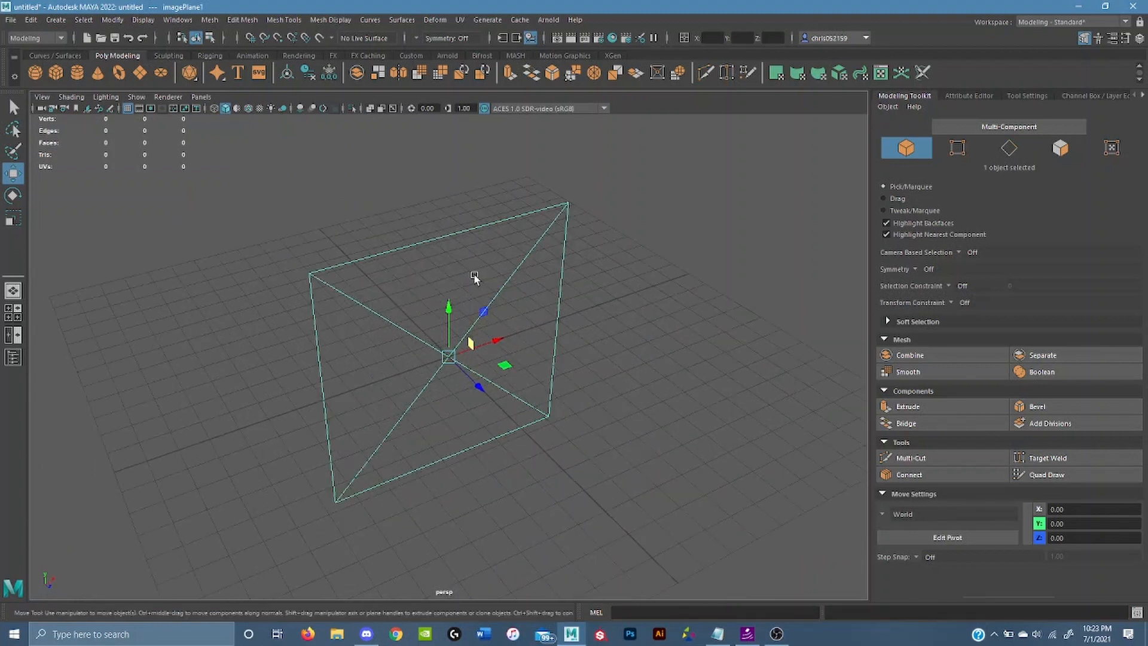
pyautogui.scroll(2, 612, 256)
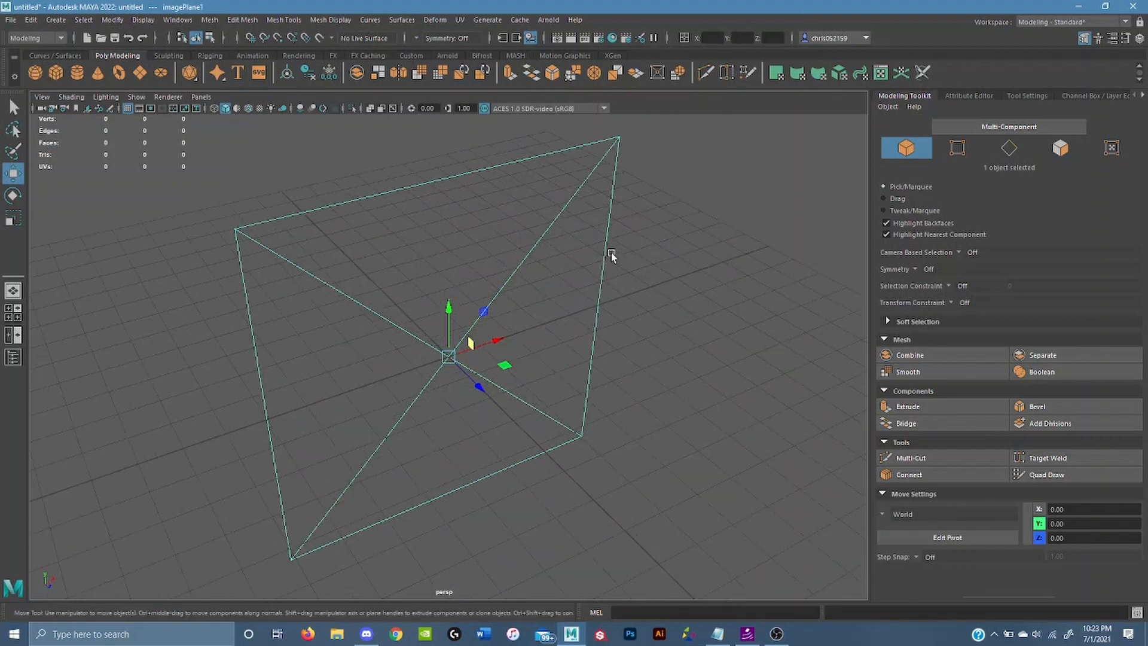
# Preview the pictures in the sourceimages folder and load the knife picture image4[1809].JPG onto the image plane
pyautogui.click(974, 97)
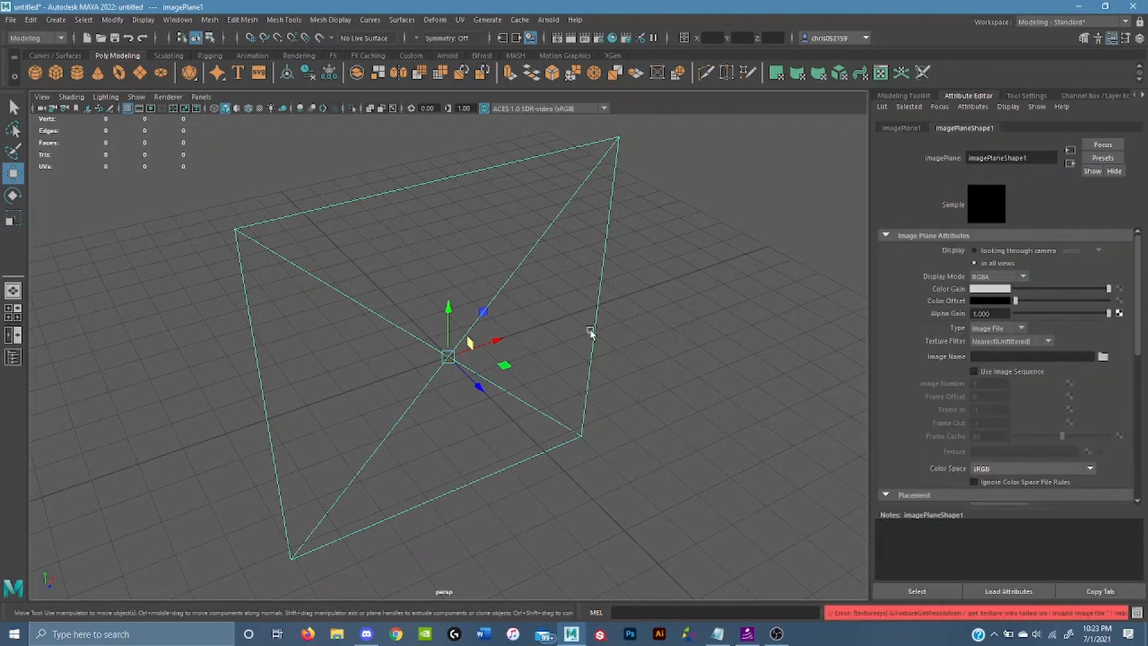
pyautogui.keyDown('alt'); pyautogui.moveTo(587, 330); pyautogui.dragTo(503, 324); pyautogui.keyUp('alt')
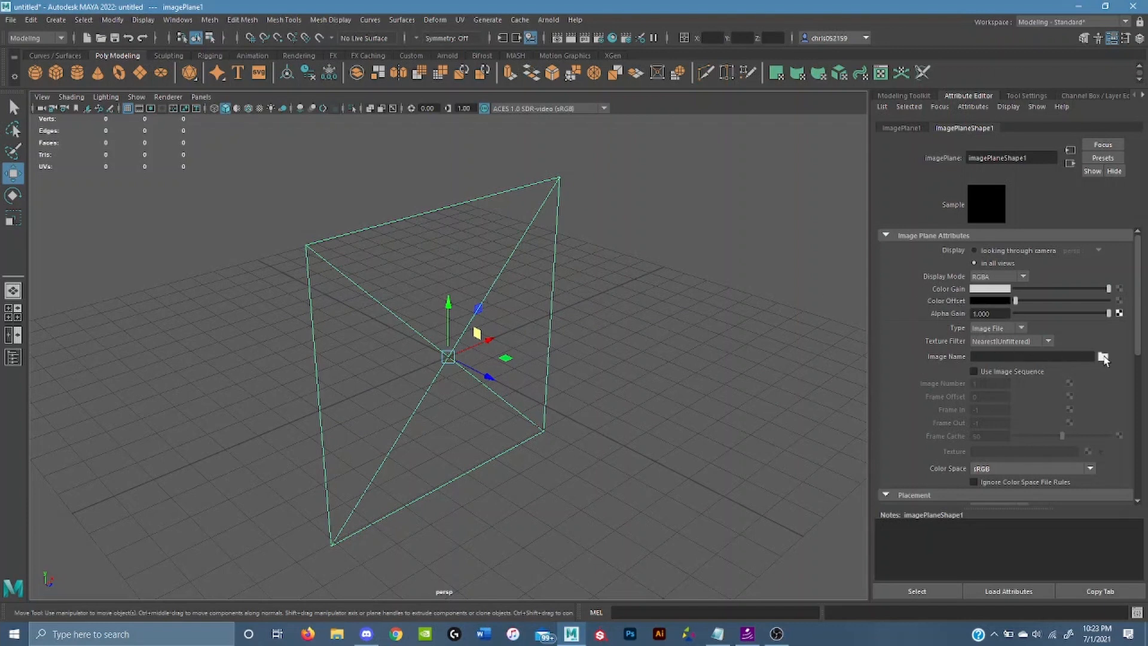
pyautogui.click(1103, 357)
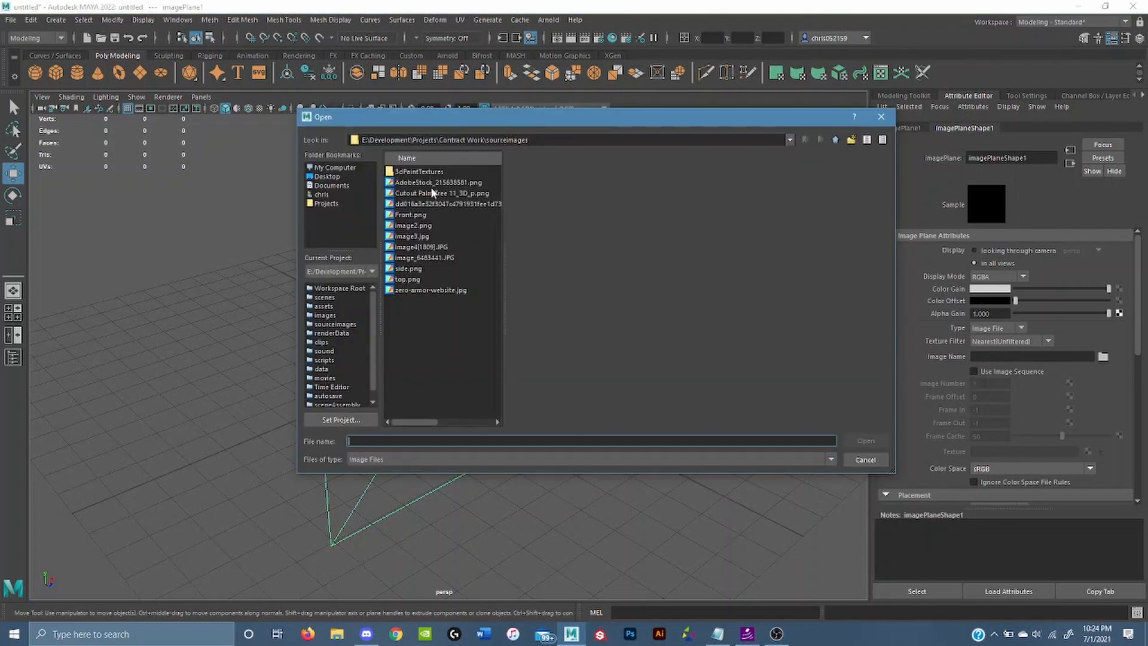
pyautogui.click(430, 192)
pyautogui.click(429, 204)
pyautogui.click(430, 226)
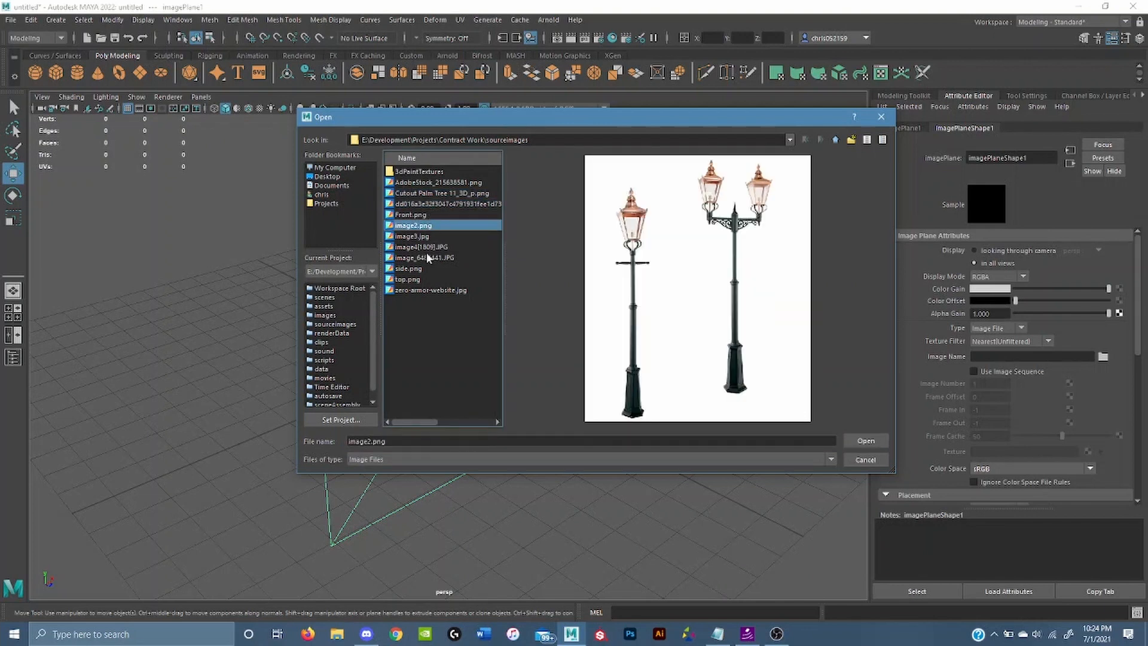
pyautogui.click(426, 257)
pyautogui.click(442, 279)
pyautogui.click(433, 291)
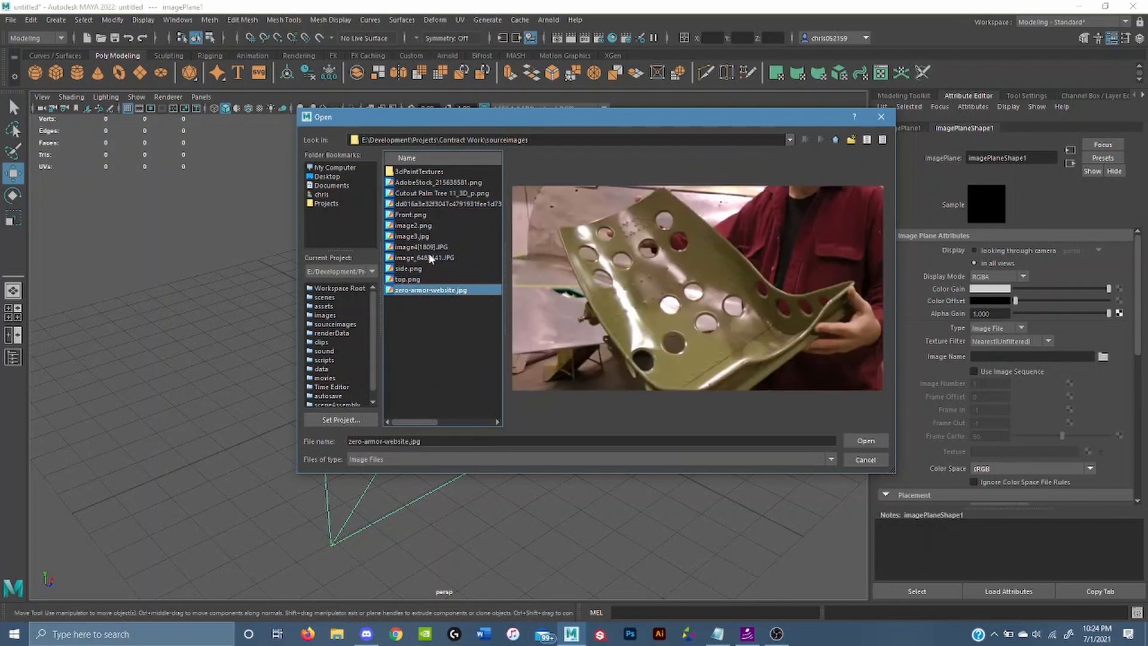
pyautogui.click(431, 247)
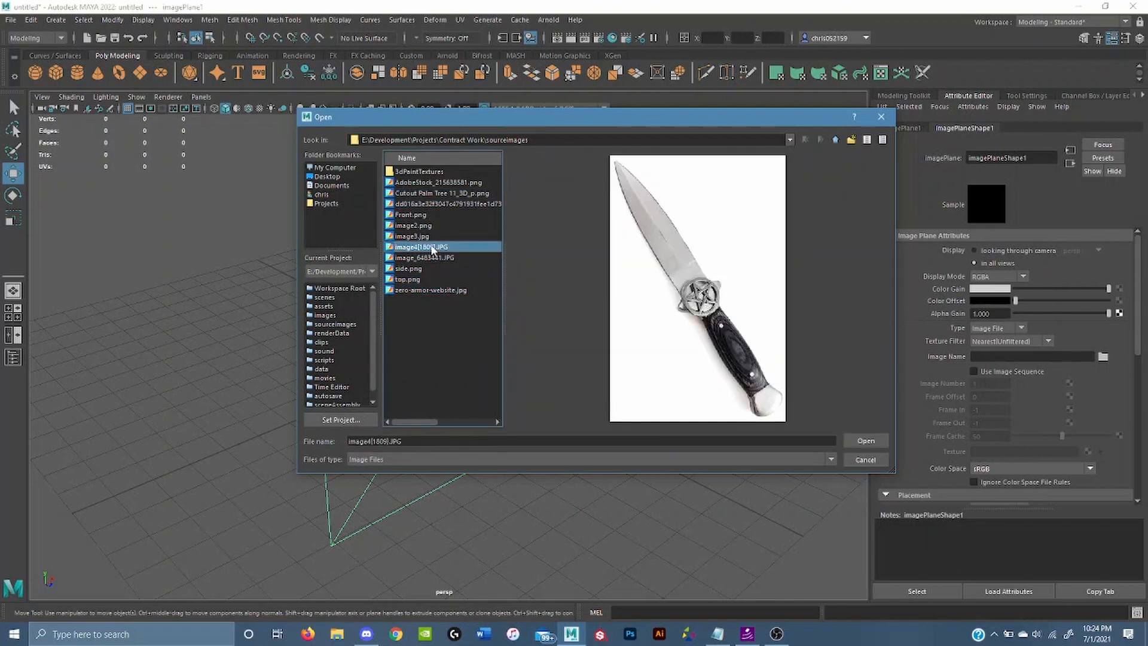
pyautogui.click(864, 443)
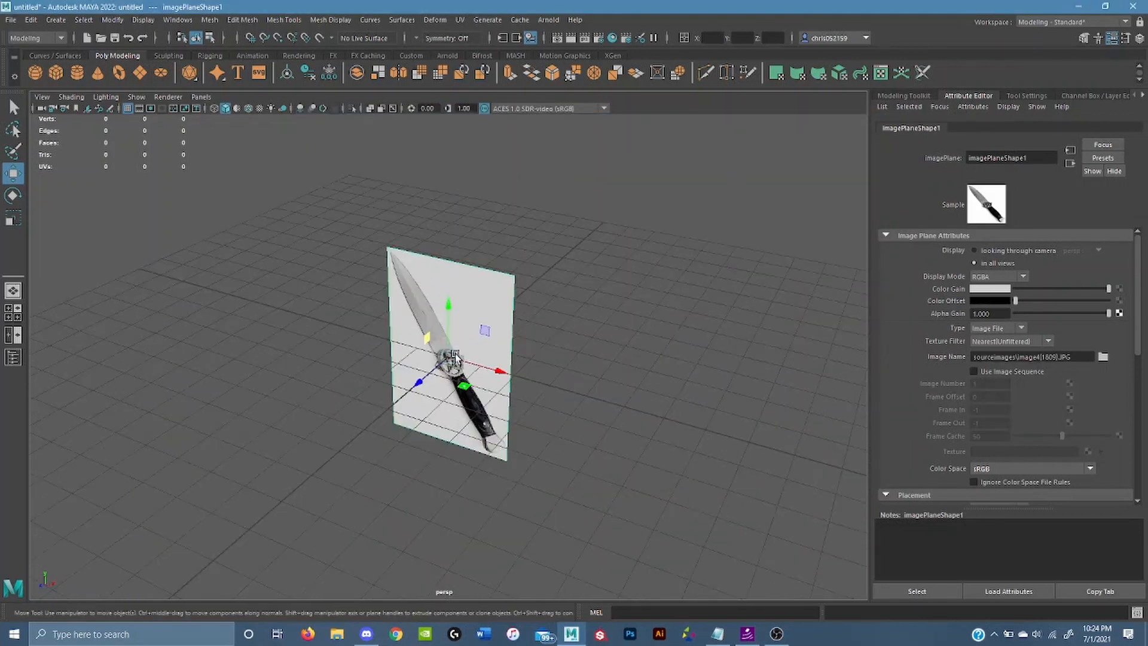
# Scale the knife image plane up uniformly with the Scale tool and keep it selected
pyautogui.press('r')
pyautogui.keyDown('alt'); pyautogui.moveTo(328, 347); pyautogui.dragTo(340, 336); pyautogui.keyUp('alt')
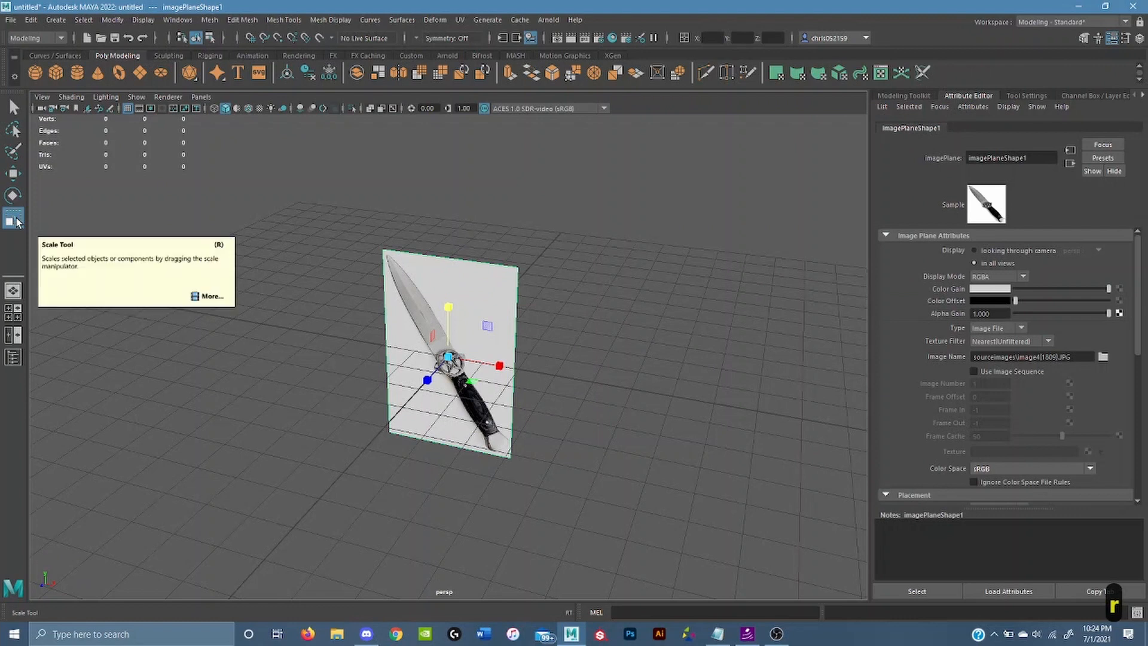
pyautogui.moveTo(448, 357); pyautogui.dragTo(686, 287)
pyautogui.scroll(-3, 686, 287)
pyautogui.press('super')
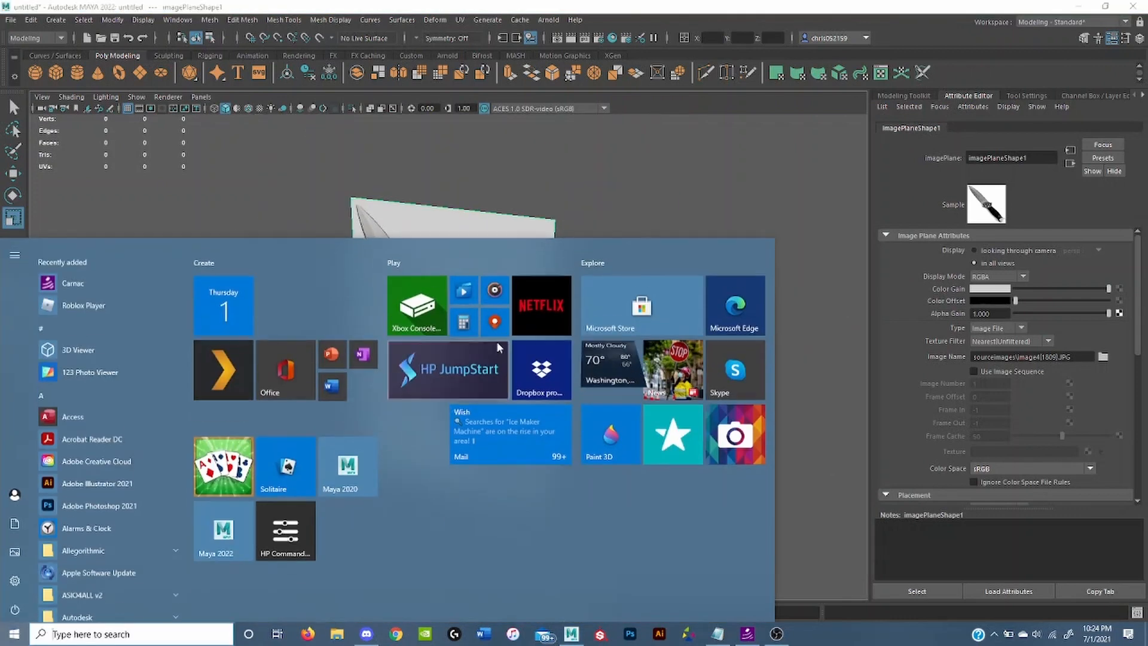
pyautogui.click(700, 177)
pyautogui.keyDown('alt'); pyautogui.moveTo(519, 308); pyautogui.dragTo(645, 334); pyautogui.keyUp('alt')
pyautogui.click(511, 342)
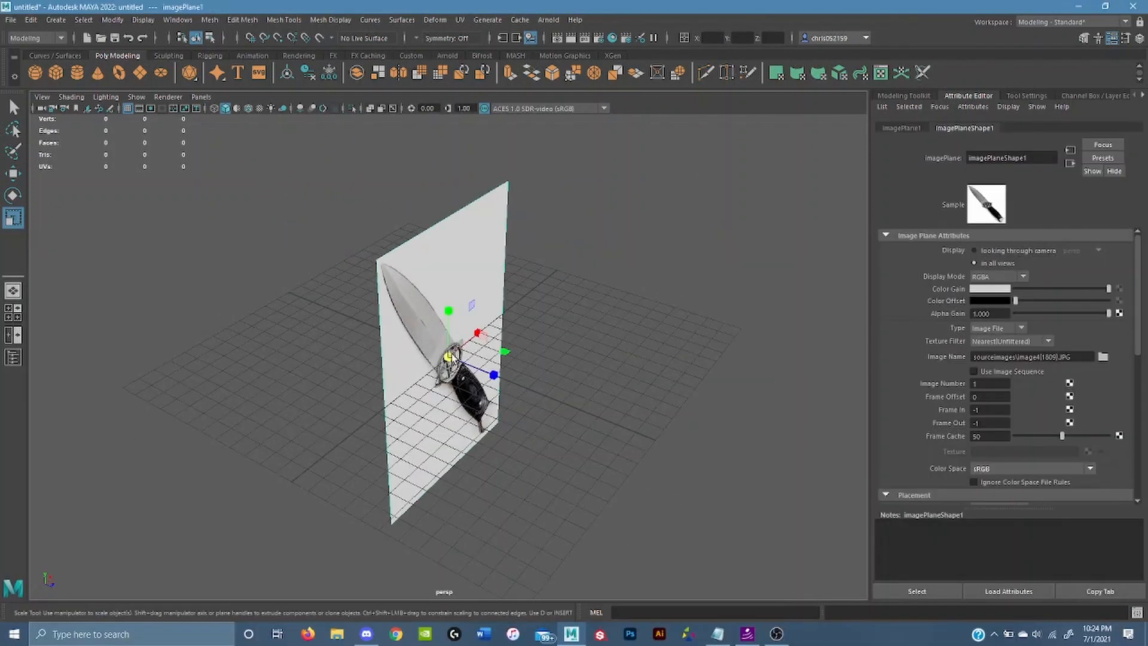
# Move the image plane back about 6.5 cm in the negative Z direction with the Move tool
pyautogui.press('w')
pyautogui.moveTo(484, 356); pyautogui.dragTo(412, 325)
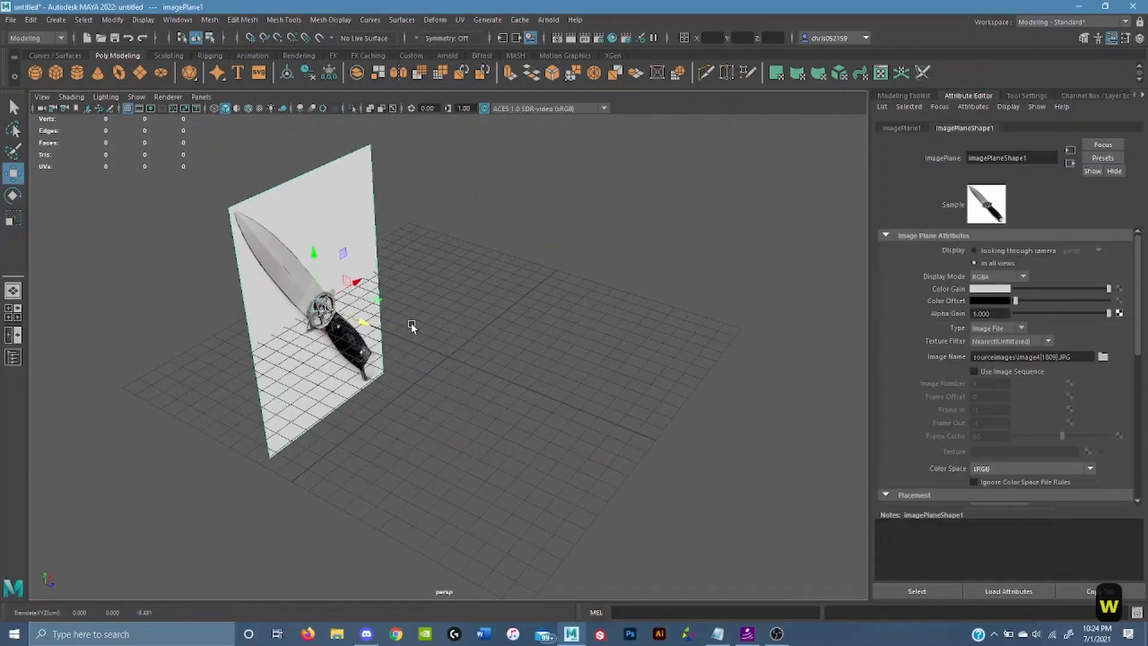
pyautogui.keyDown('alt'); pyautogui.moveTo(510, 328); pyautogui.dragTo(481, 351); pyautogui.keyUp('alt')
pyautogui.scroll(4, 421, 311)
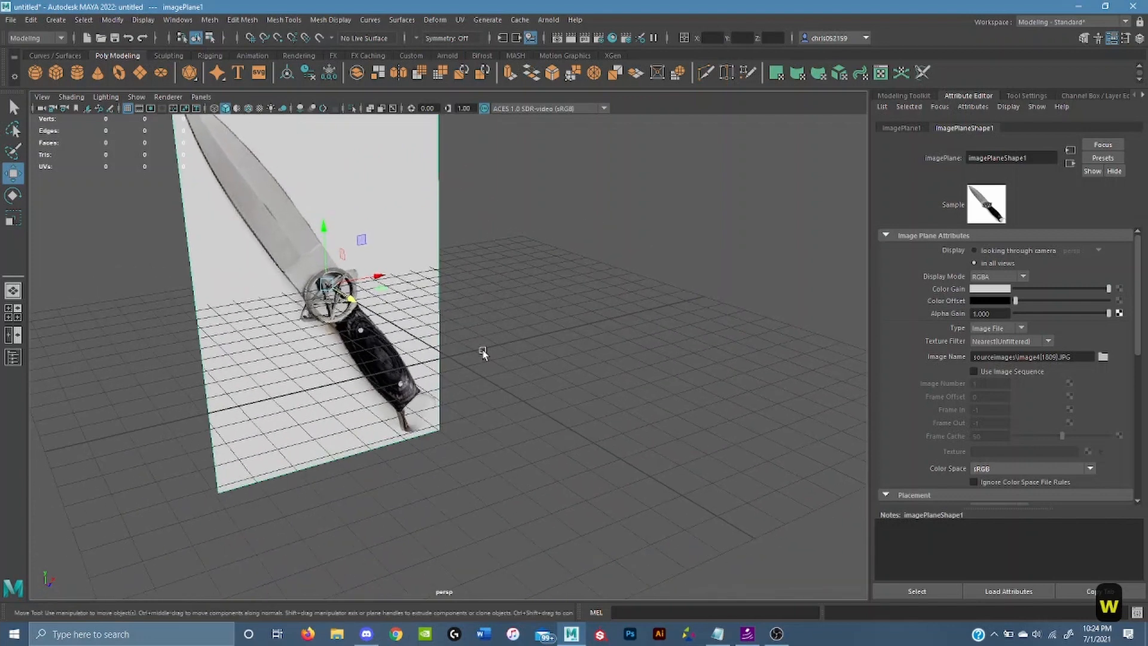
pyautogui.hotkey('ctrl', 'shift', 'z')
pyautogui.scroll(-4, 615, 376)
pyautogui.keyDown('alt'); pyautogui.moveTo(616, 378); pyautogui.dragTo(640, 377); pyautogui.keyUp('alt')
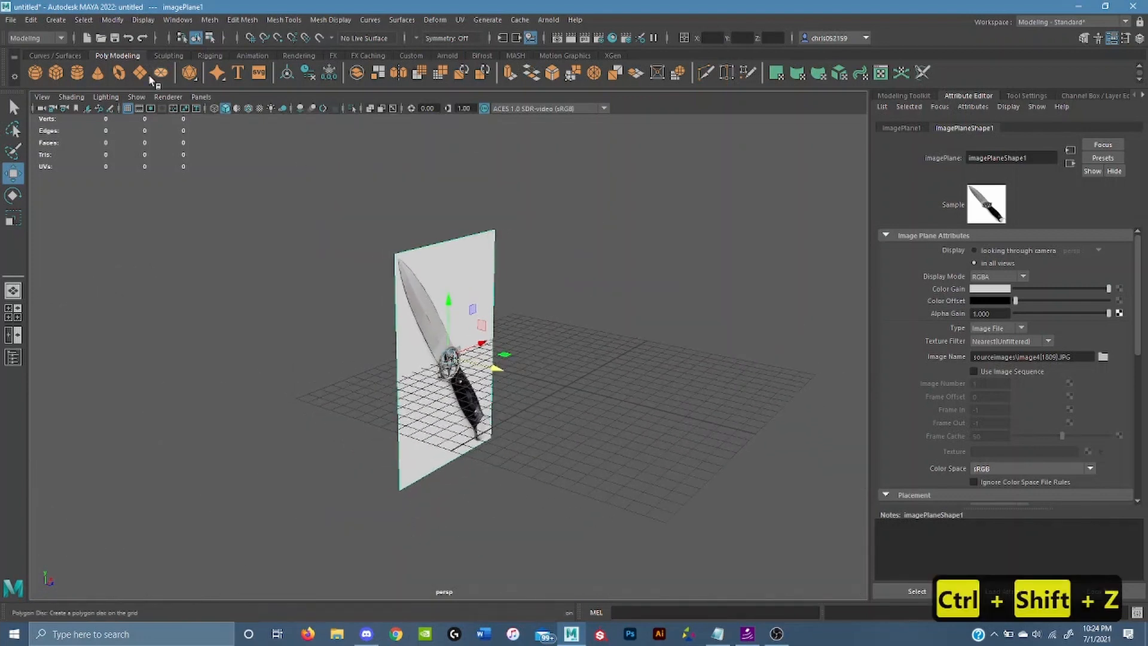
# Create a polygon cube at the origin in front of the knife image and scale it down uniformly
pyautogui.click(56, 73)
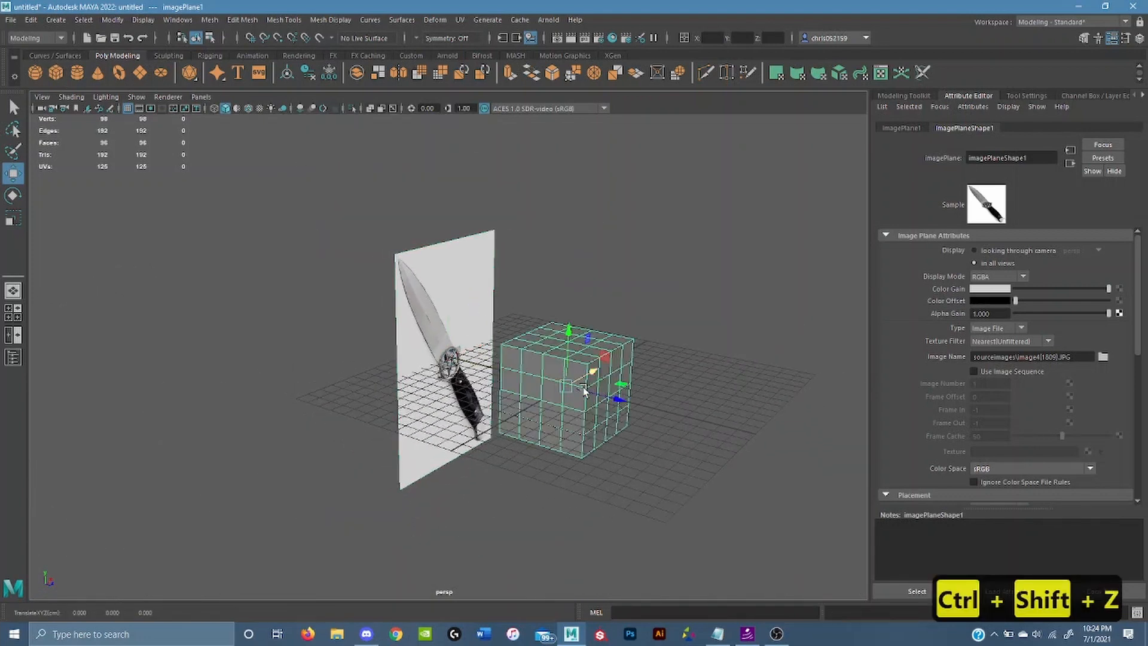
pyautogui.hotkey('ctrl', 'shift', 'z')
pyautogui.scroll(4, 589, 410)
pyautogui.keyDown('alt'); pyautogui.moveTo(522, 394); pyautogui.dragTo(474, 405); pyautogui.keyUp('alt')
pyautogui.scroll(3, 474, 400)
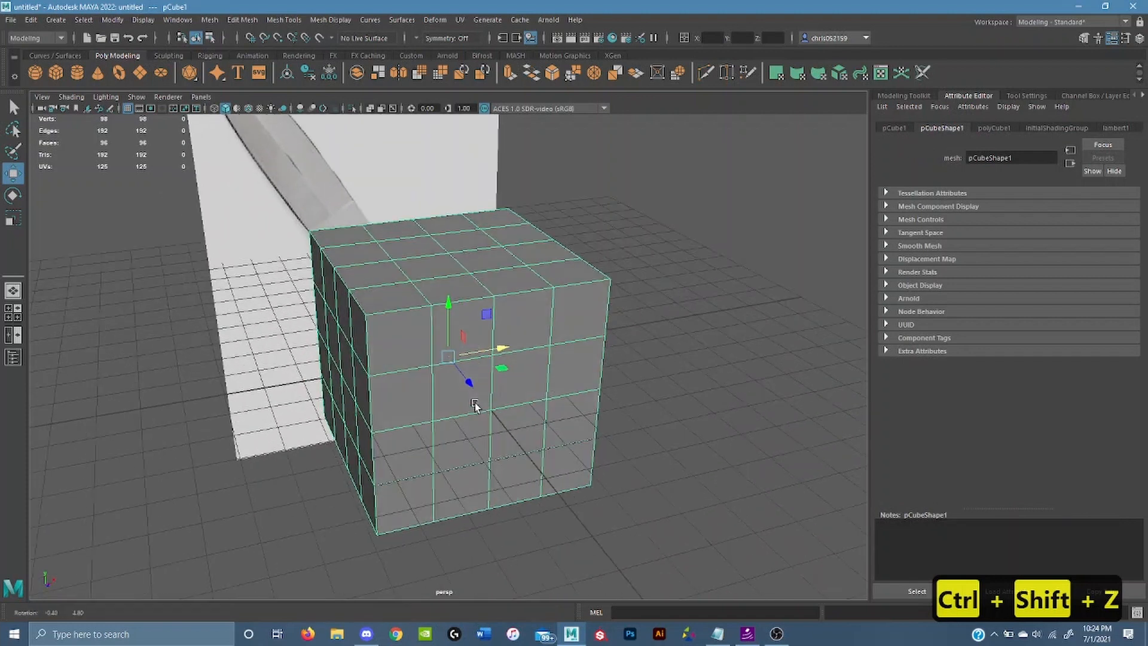
pyautogui.scroll(-3, 460, 354)
pyautogui.press('r')
pyautogui.moveTo(450, 356); pyautogui.dragTo(410, 328)
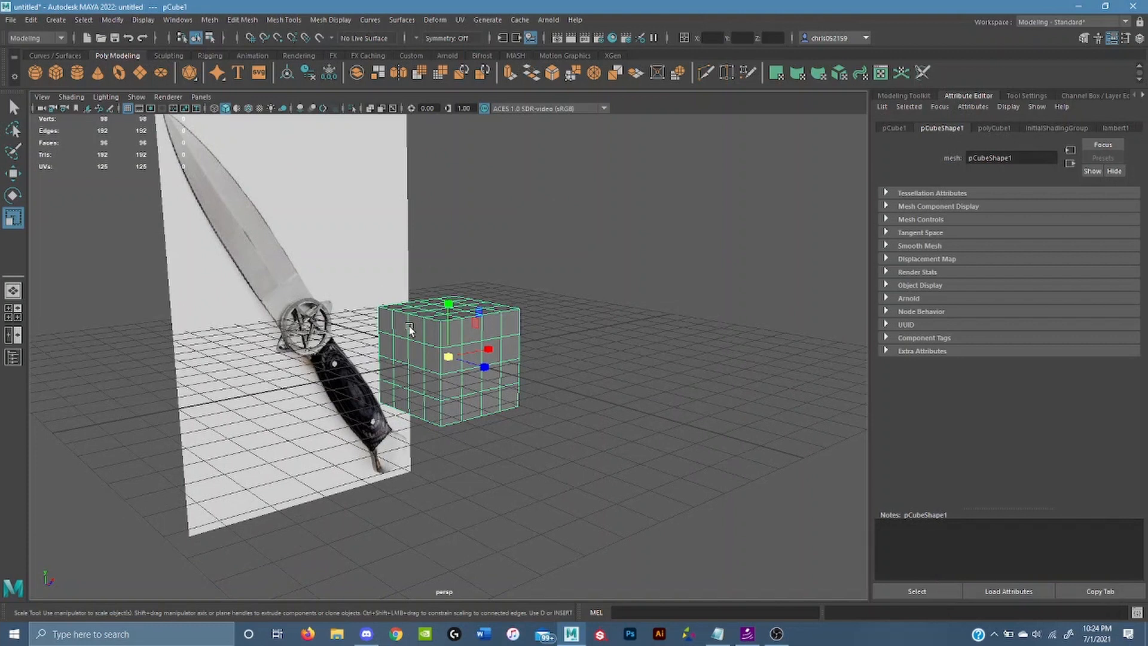
pyautogui.moveTo(515, 286); pyautogui.dragTo(553, 264, button='right')
pyautogui.scroll(-3, 526, 269)
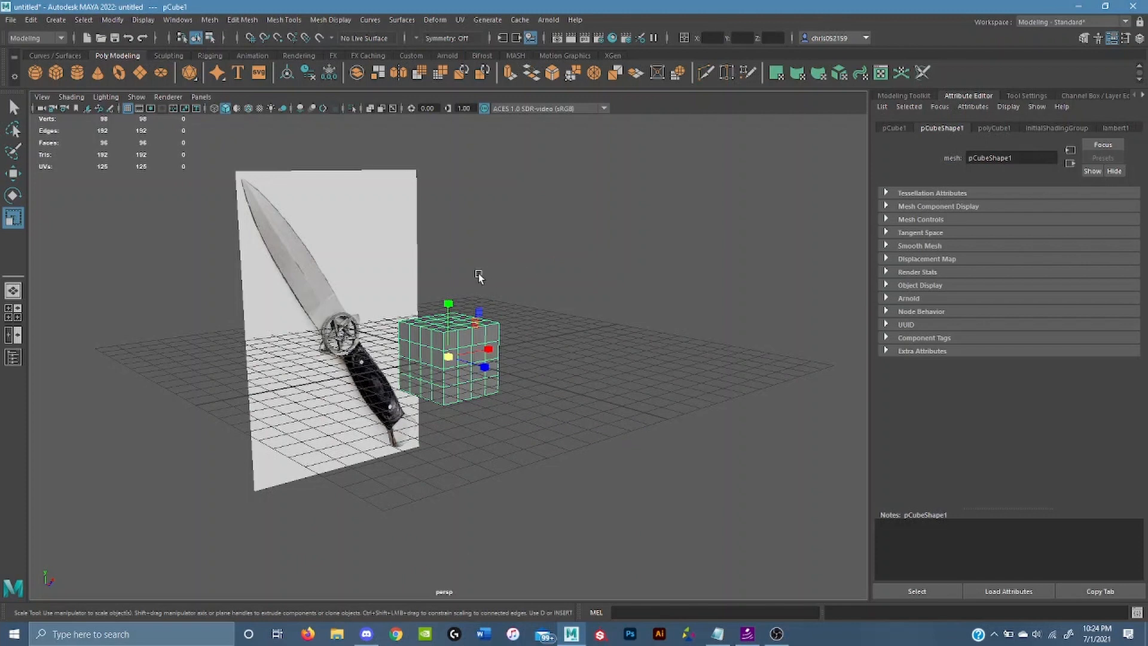
pyautogui.keyDown('alt'); pyautogui.moveTo(477, 276); pyautogui.dragTo(509, 272); pyautogui.keyUp('alt')
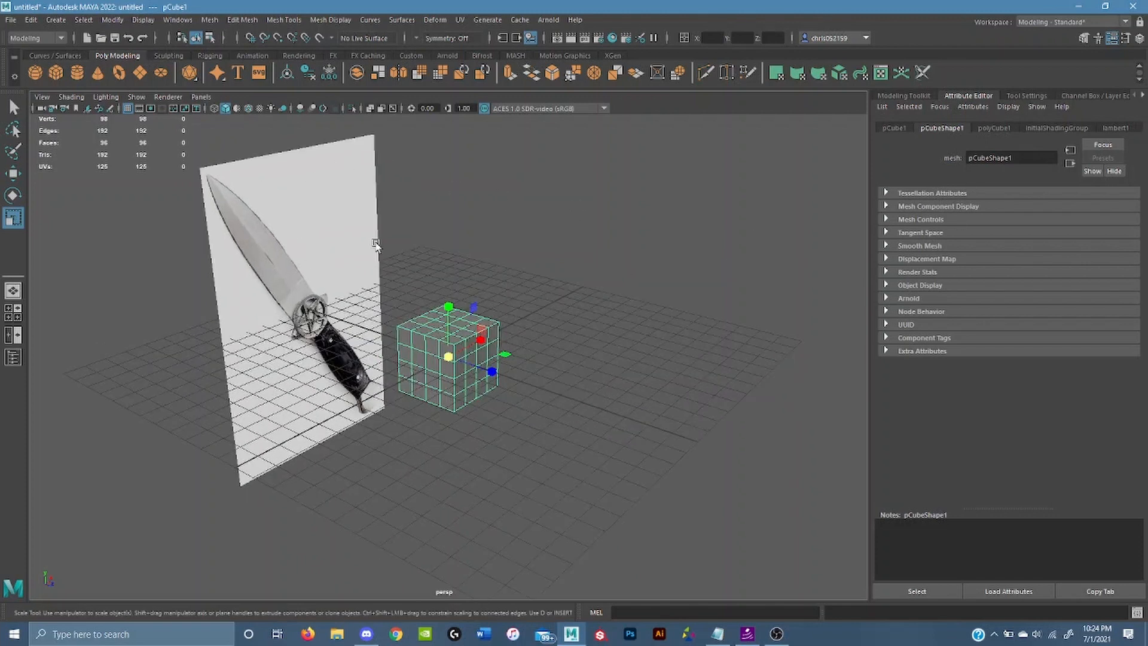
pyautogui.keyDown('alt'); pyautogui.moveTo(500, 254); pyautogui.dragTo(474, 259); pyautogui.keyUp('alt')
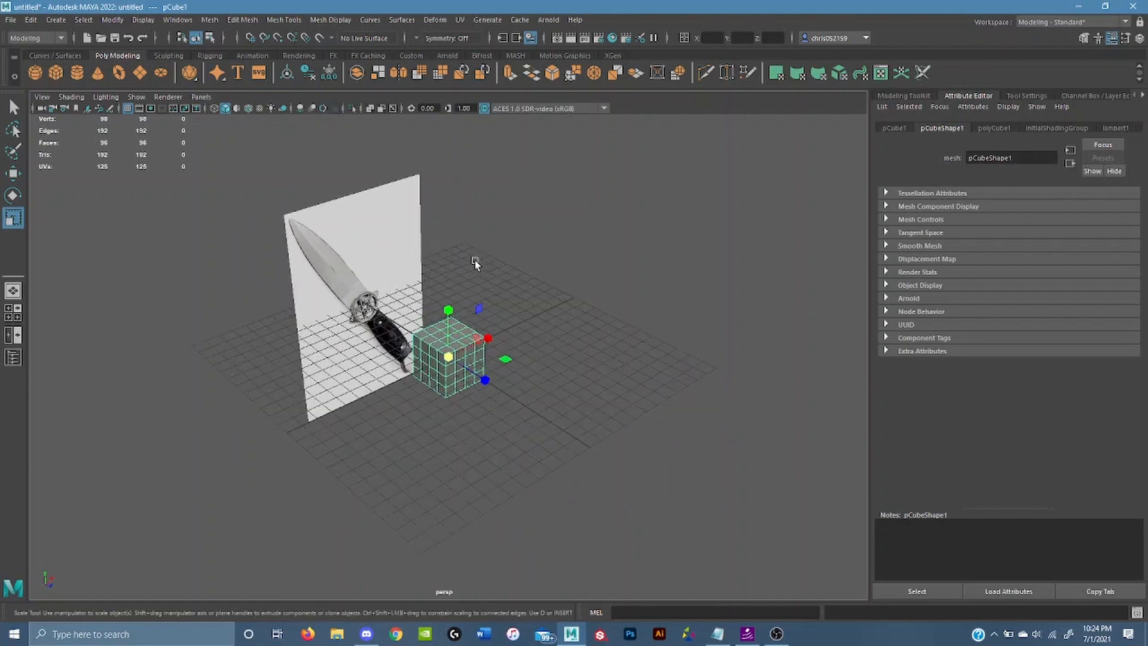